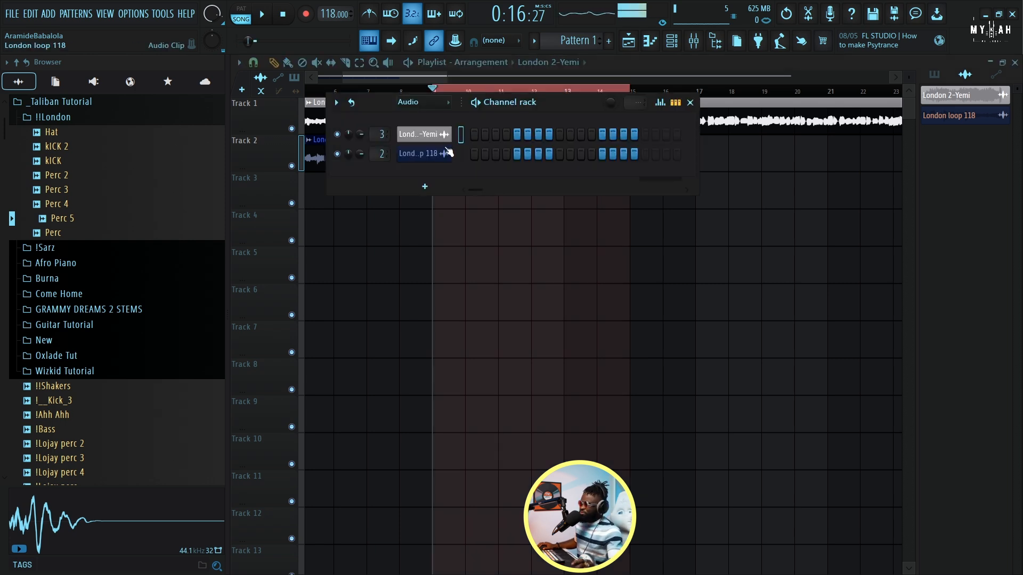
# Step: Replace the unsorted Sampler channel in the channel rack with the Morphine synthesizer
pyautogui.scroll(-1, 408, 103)
pyautogui.rightClick(425, 138)
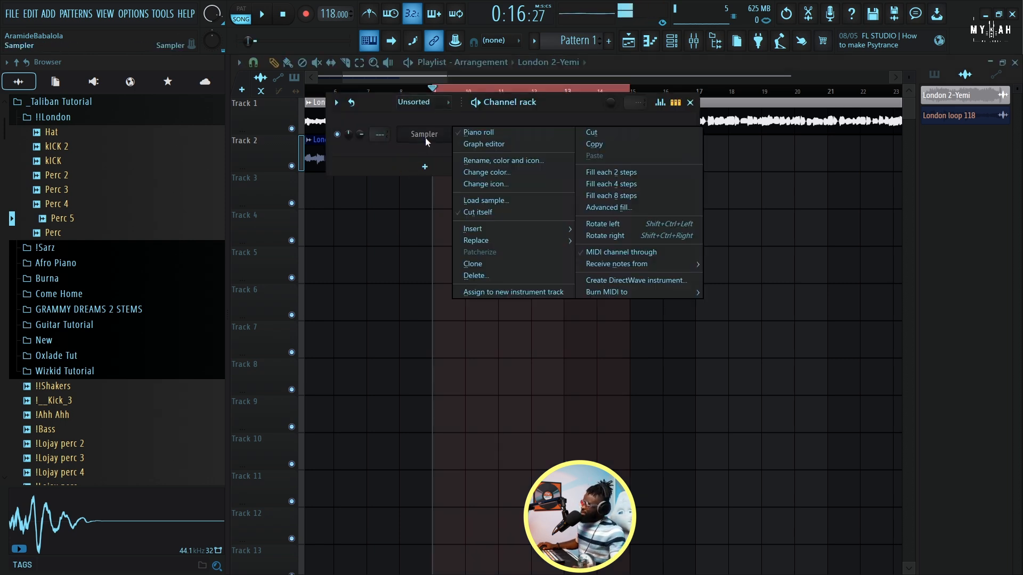
pyautogui.moveTo(525, 239)
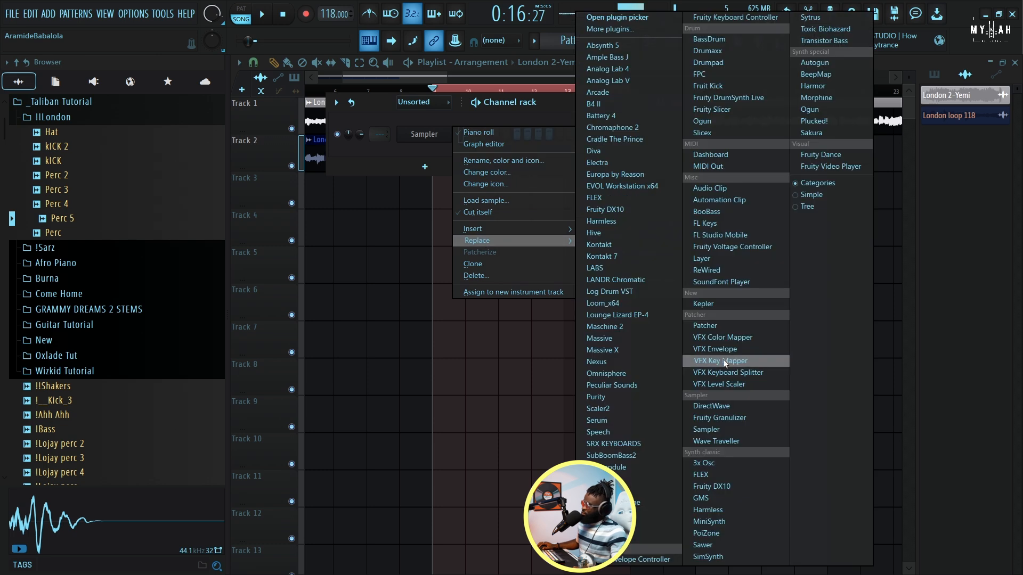
pyautogui.click(816, 97)
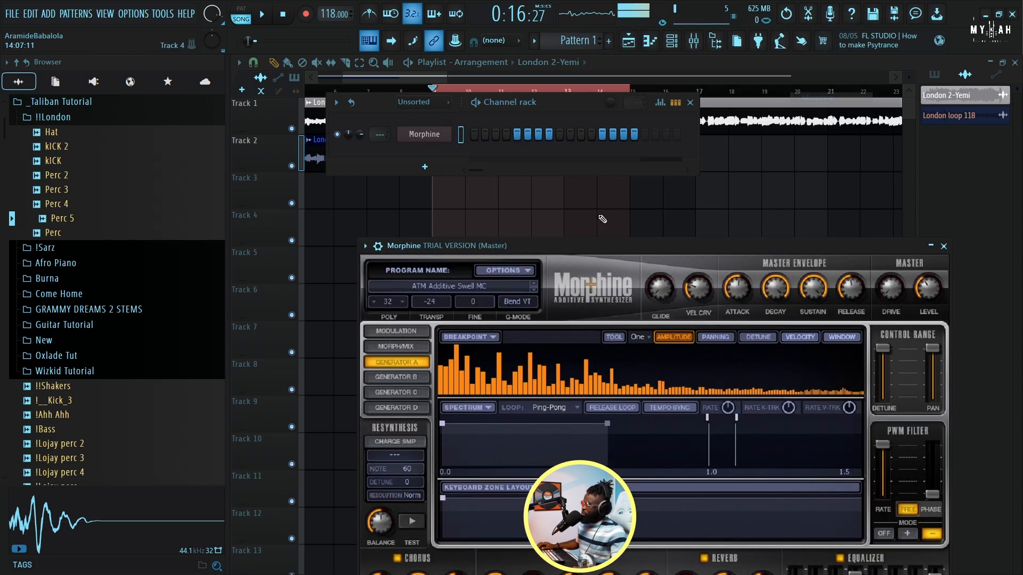
# Step: Load the BAS B3 Bass FG preset from Morphine's Bass bank and audition it with a few C4 notes
pyautogui.click(438, 286)
pyautogui.click(533, 358)
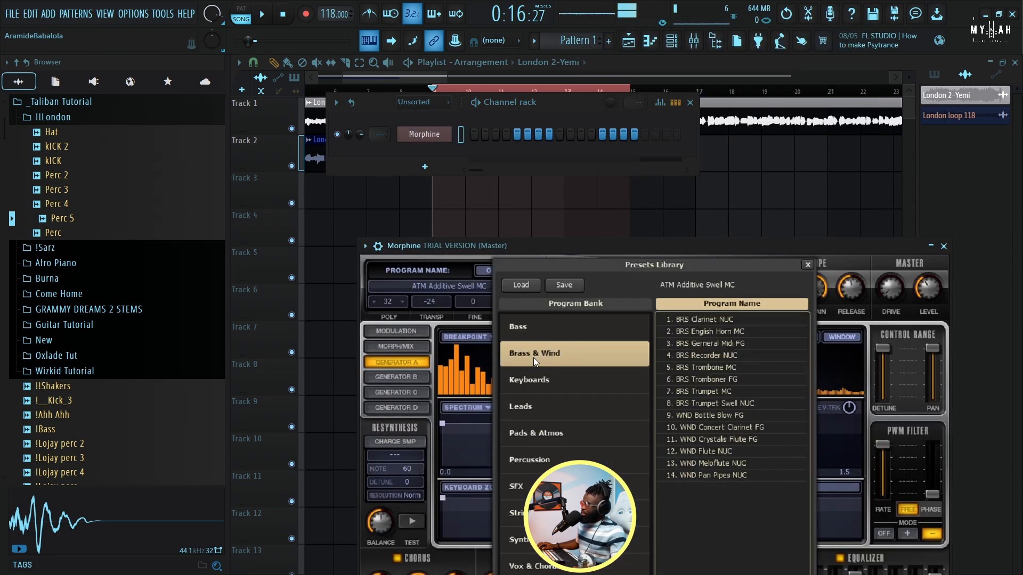
pyautogui.click(539, 334)
pyautogui.doubleClick(694, 332)
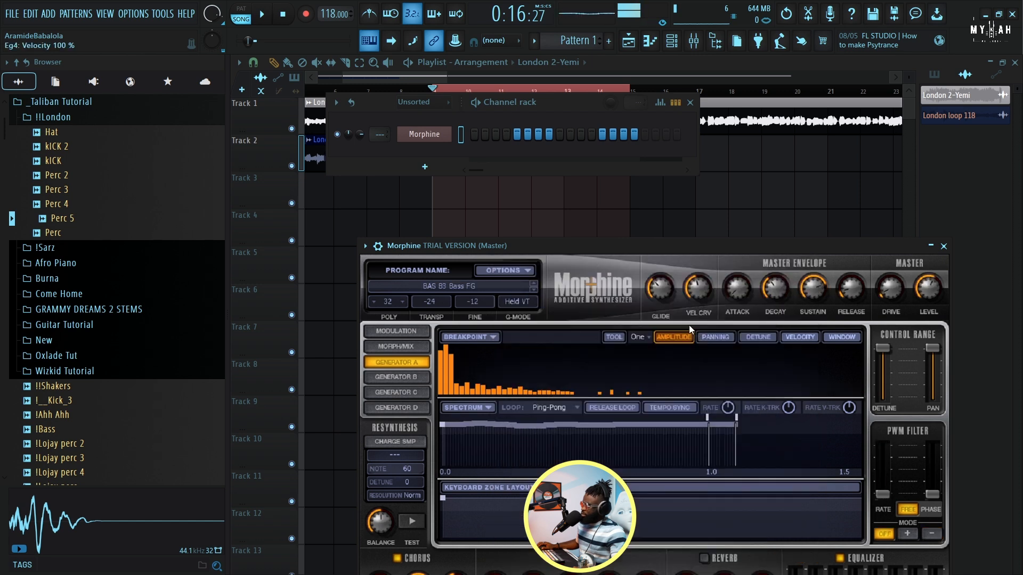
pyautogui.moveTo(651, 248); pyautogui.dragTo(568, 216)
pyautogui.press('z')
pyautogui.press('z')
pyautogui.press('z')
pyautogui.press('z')
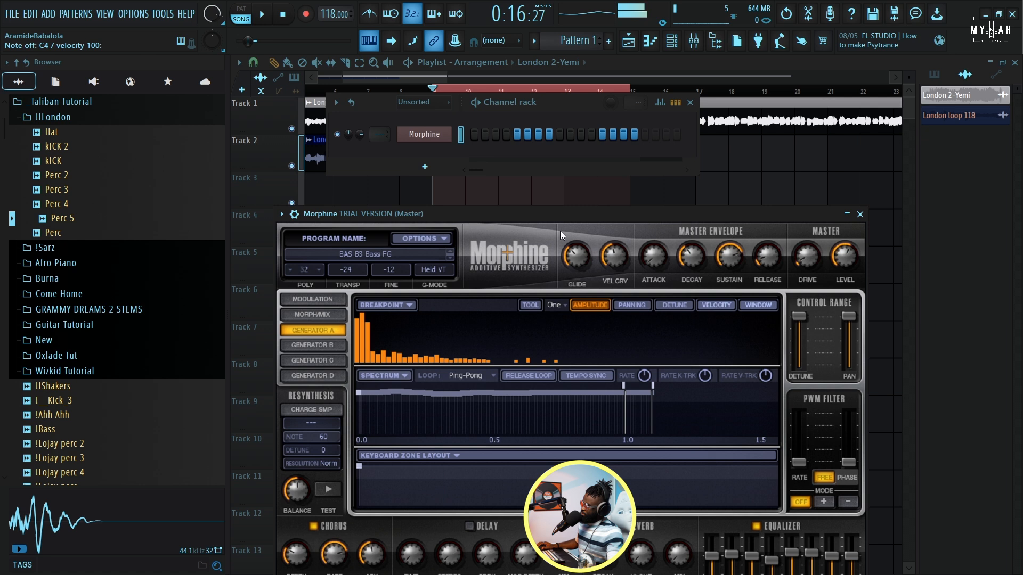
# Step: Name the empty pattern Bass and place it on Track 3 of the playlist at bar 9
pyautogui.click(534, 41)
pyautogui.click(605, 60)
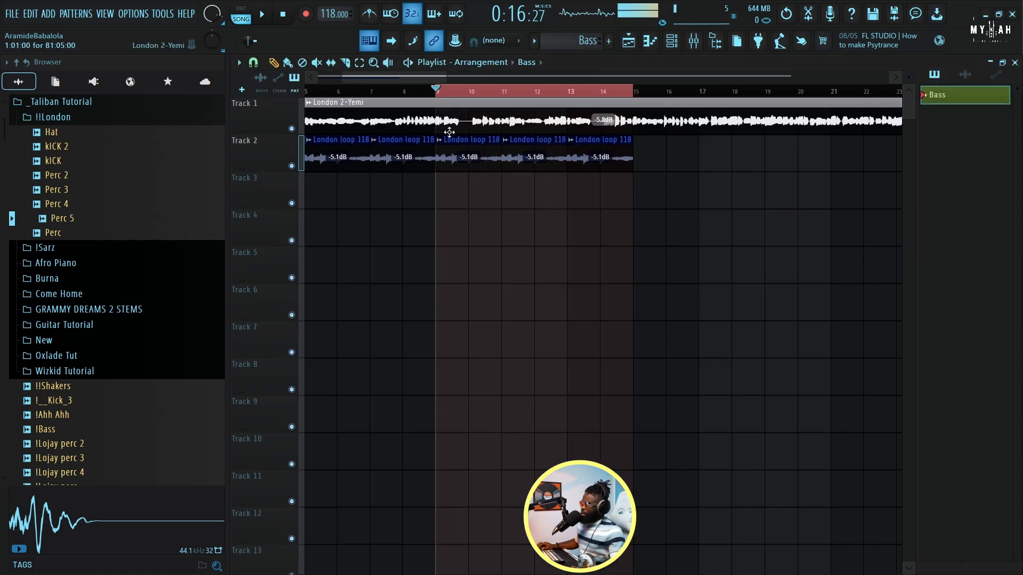
pyautogui.click(445, 187)
pyautogui.scroll(3, 454, 91)
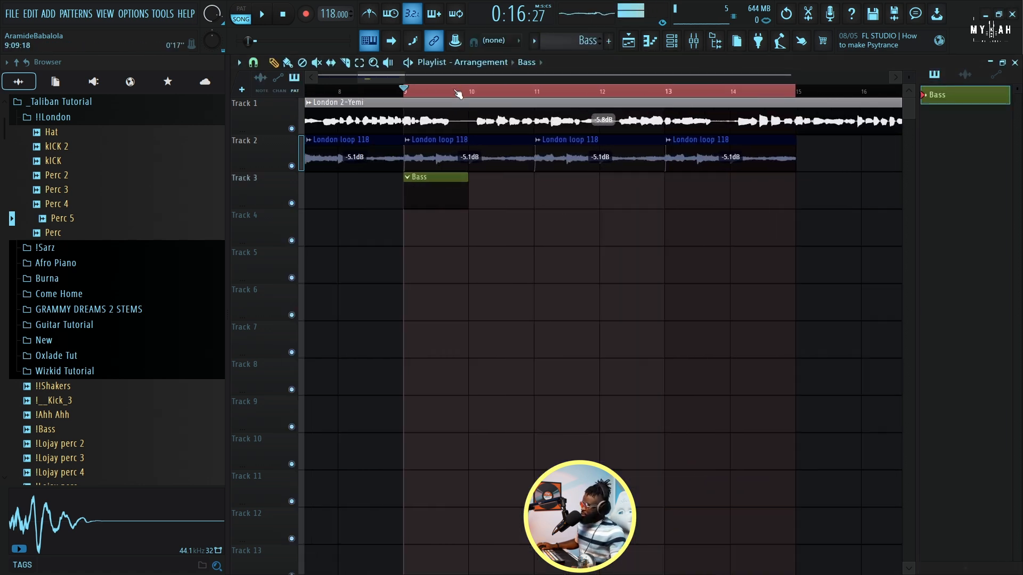
# Step: Draw a one-bar D#4 note in bar 1 and a one-bar G4 note in bar 2 for Morphine, playing the line back
pyautogui.click(657, 45)
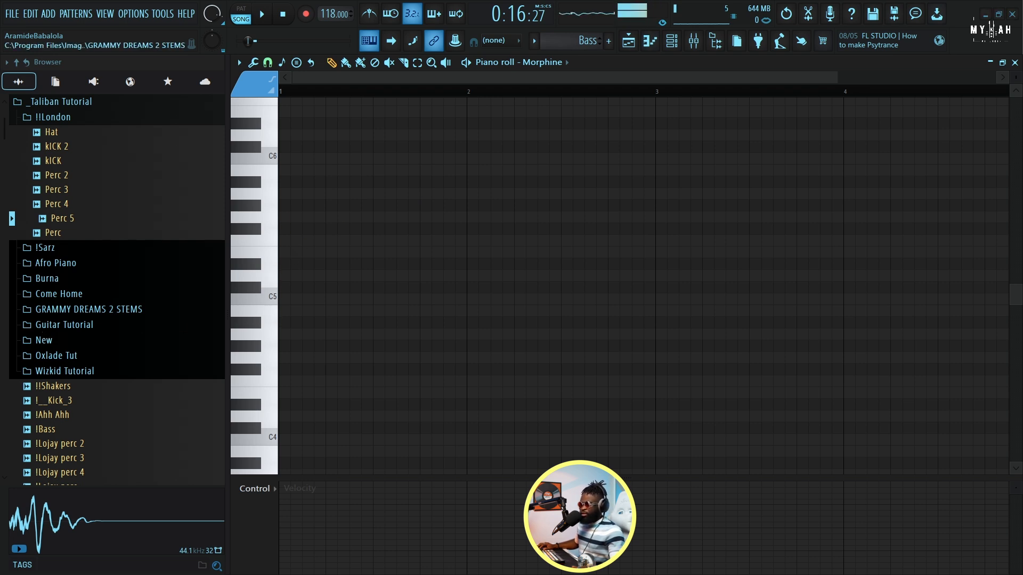
pyautogui.scroll(-3, 261, 341)
pyautogui.click(262, 341)
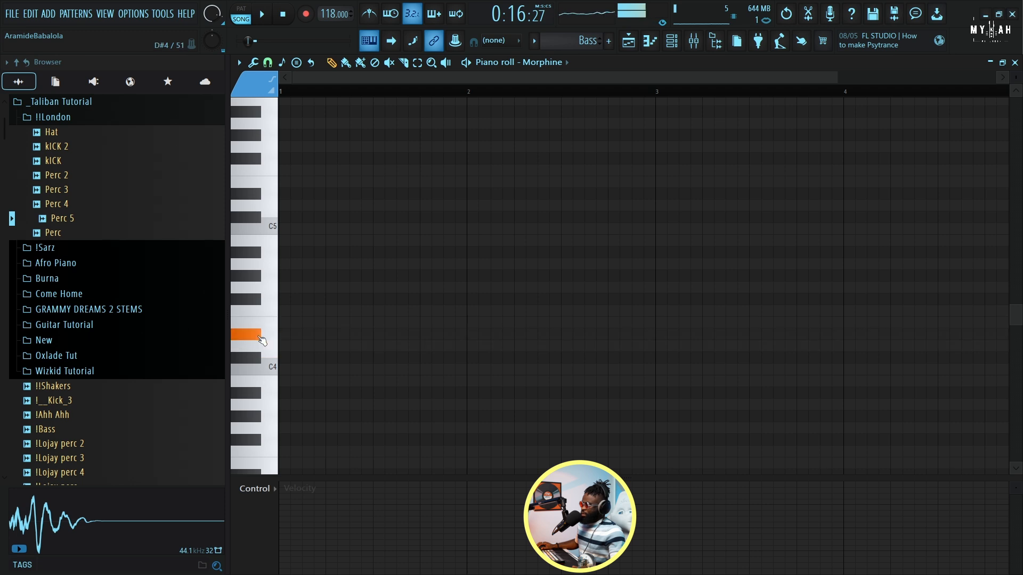
pyautogui.moveTo(290, 339); pyautogui.dragTo(237, 331)
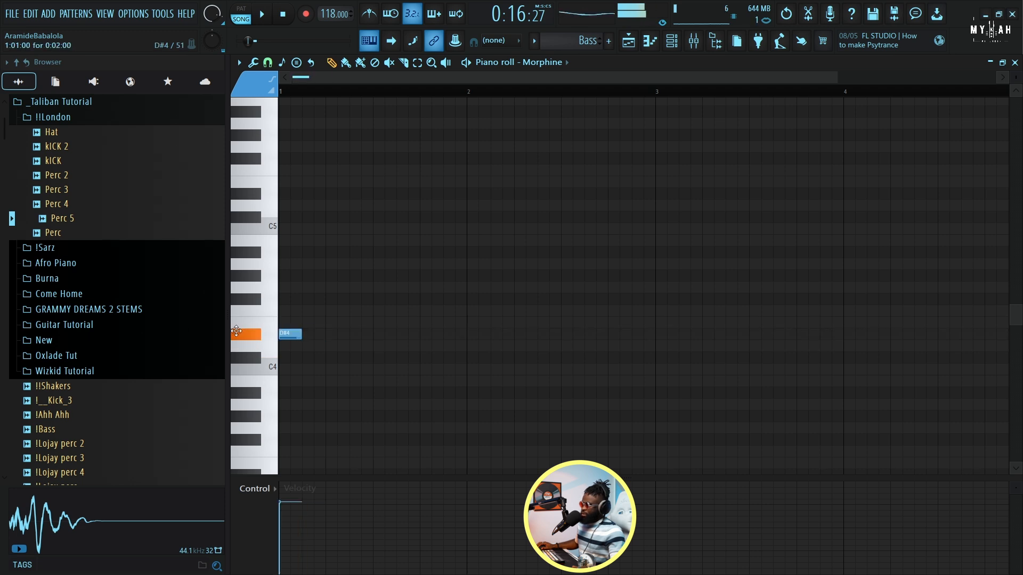
pyautogui.moveTo(298, 334); pyautogui.dragTo(466, 334)
pyautogui.press('space')
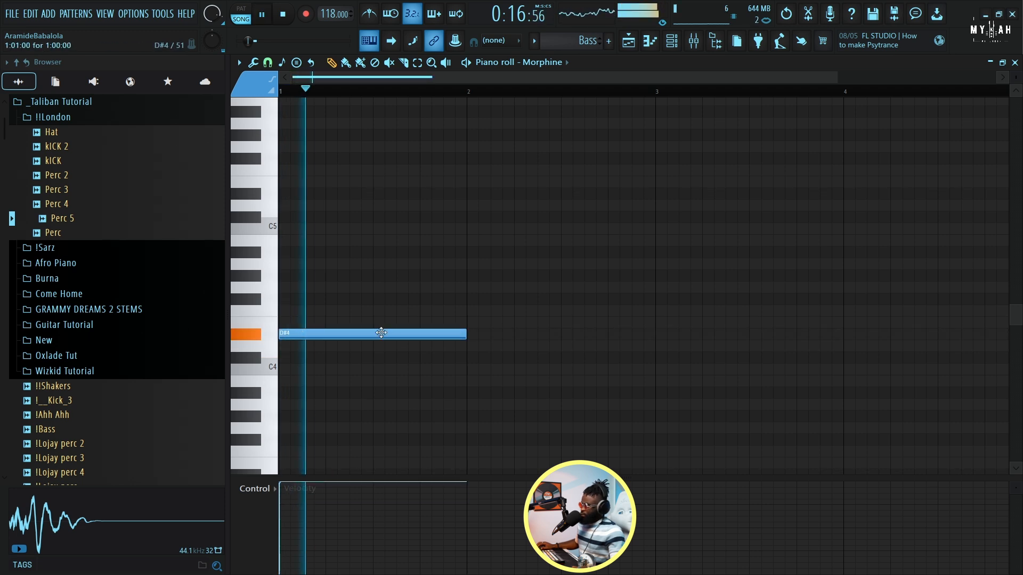
pyautogui.press('space')
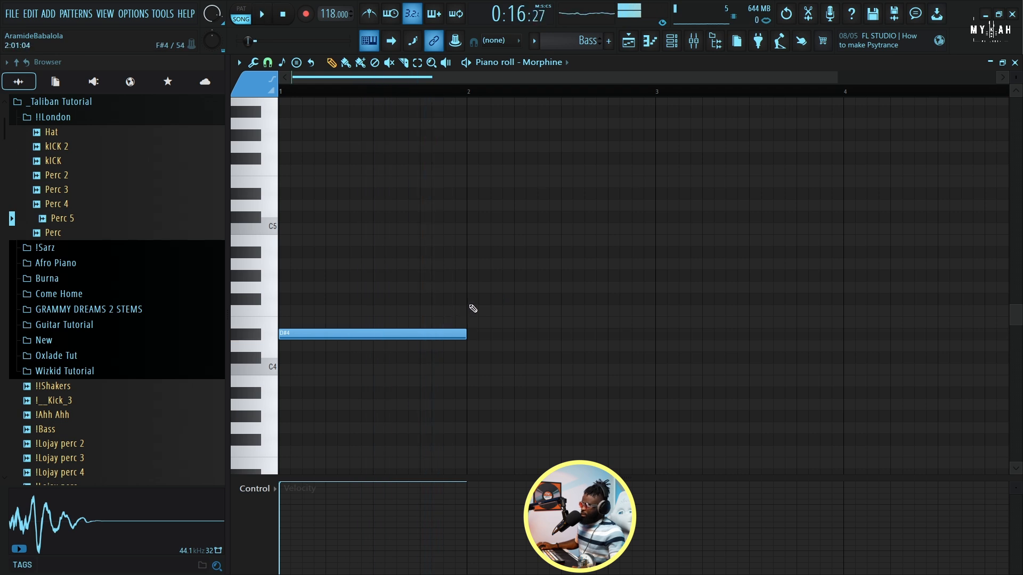
pyautogui.click(469, 287)
pyautogui.press('space')
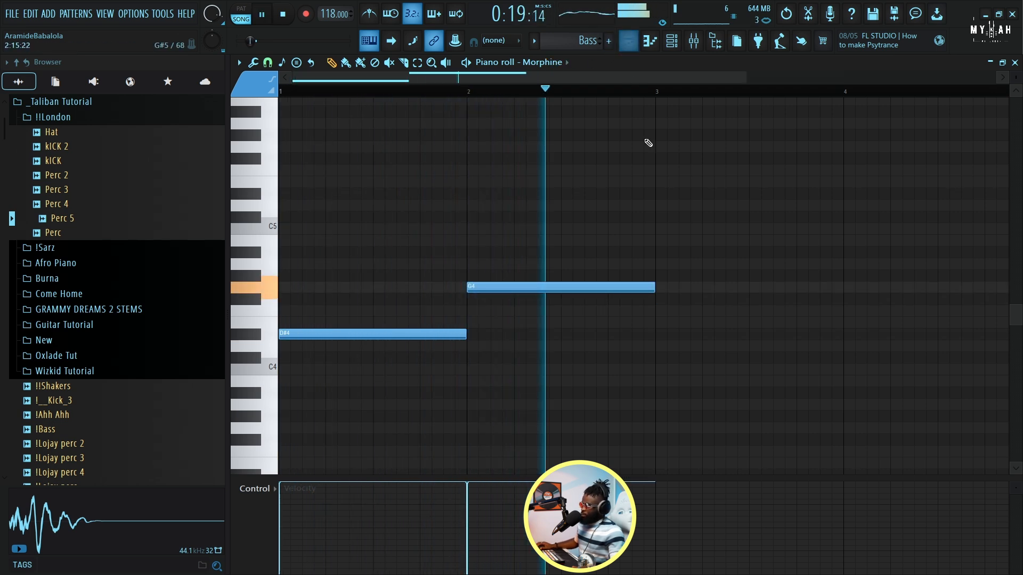
# Step: Repeat the Bass pattern on Track 3 at bars 11 and 13 to fill the selected range
pyautogui.click(629, 42)
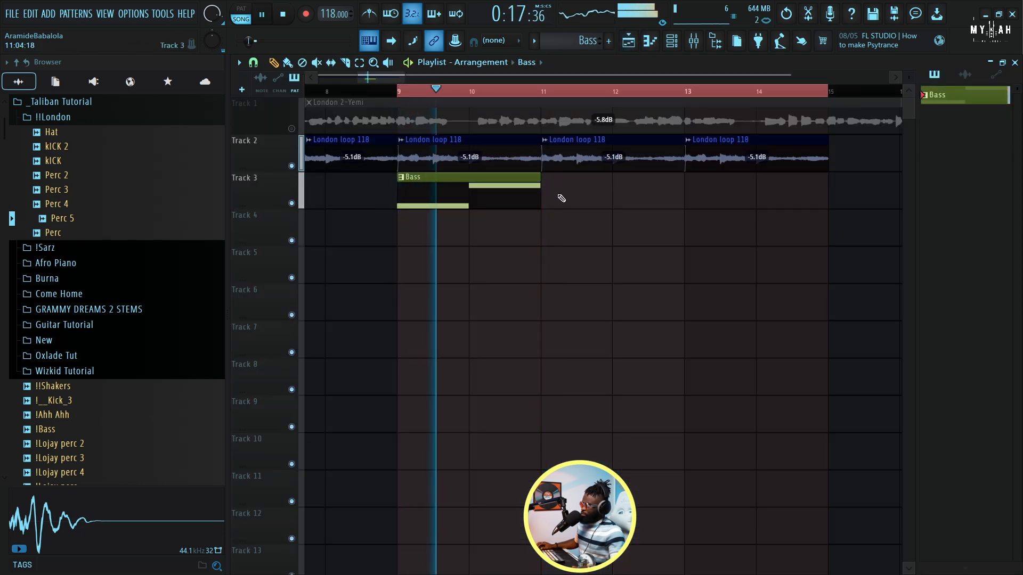
pyautogui.click(548, 198)
pyautogui.click(696, 202)
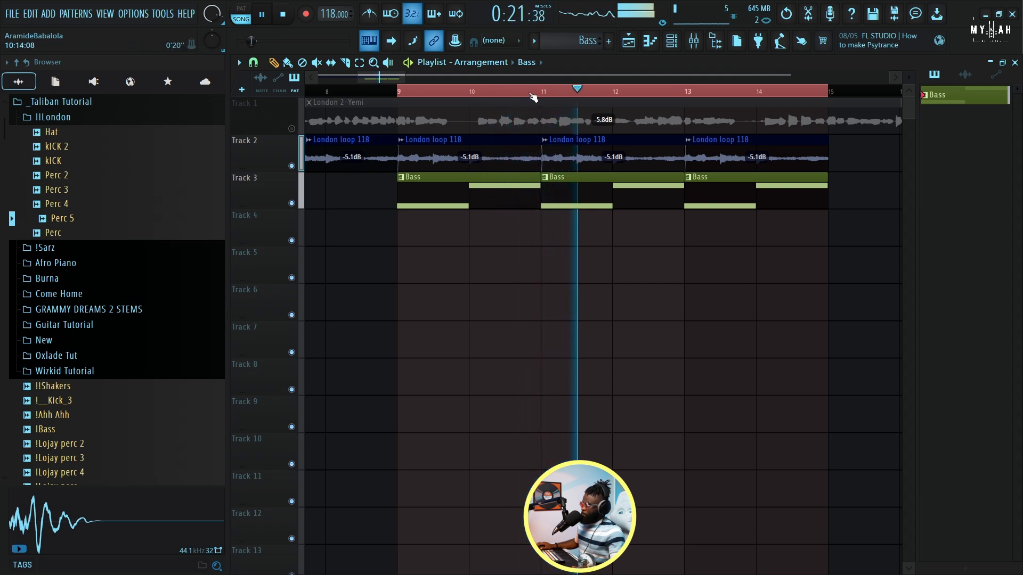
# Step: Play the arrangement with the bass and check the Fruity Parametric EQ 2 on the London loop 118 mixer track
pyautogui.press('space')
pyautogui.press('space')
pyautogui.press('space')
pyautogui.press('space')
pyautogui.press('space')
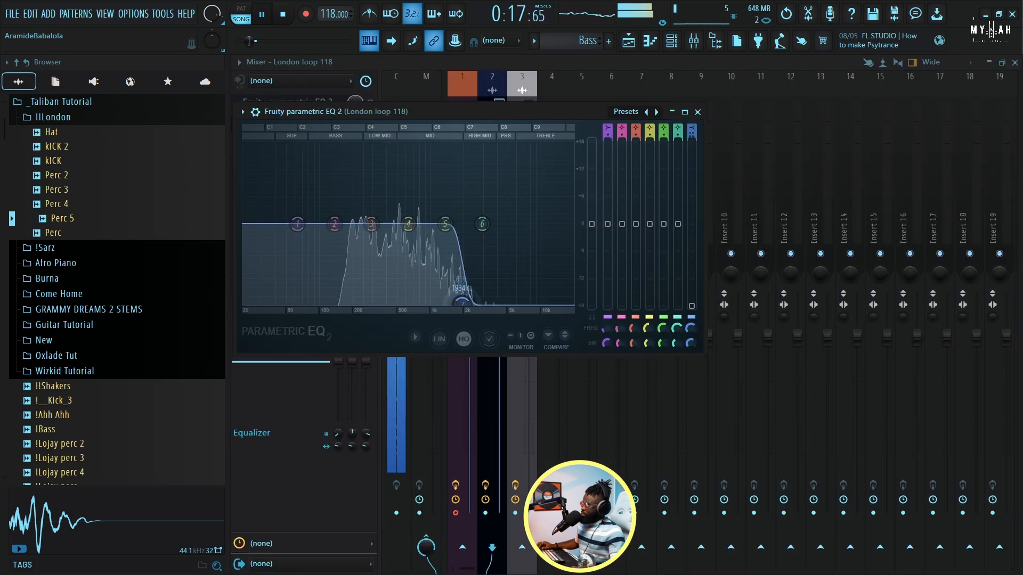
pyautogui.press('space')
pyautogui.click(631, 46)
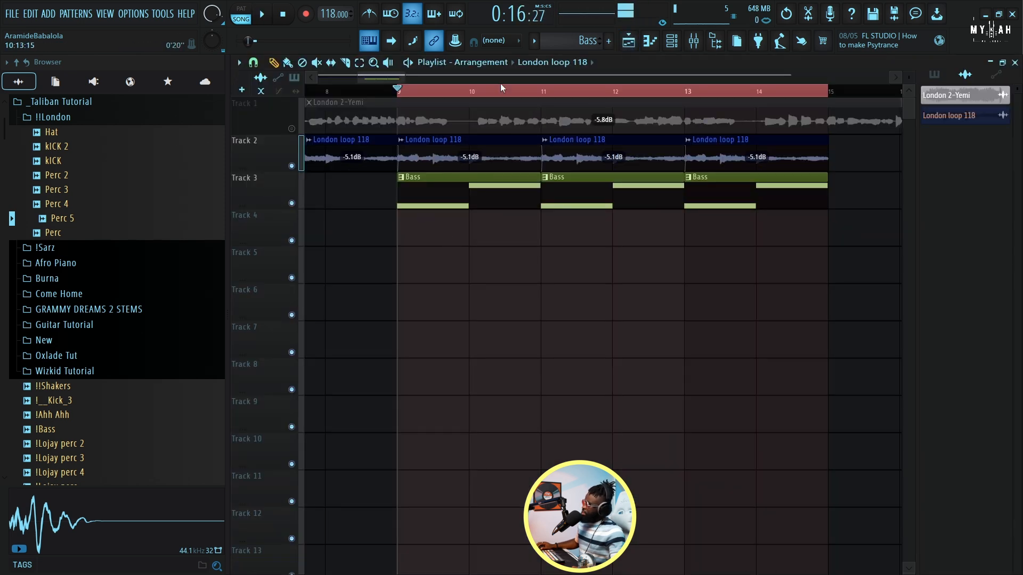
pyautogui.moveTo(389, 78); pyautogui.dragTo(392, 78)
# Step: Add a Lounge Lizard EP-4 channel to the unsorted channel group and show its detailed plugin settings
pyautogui.click(672, 40)
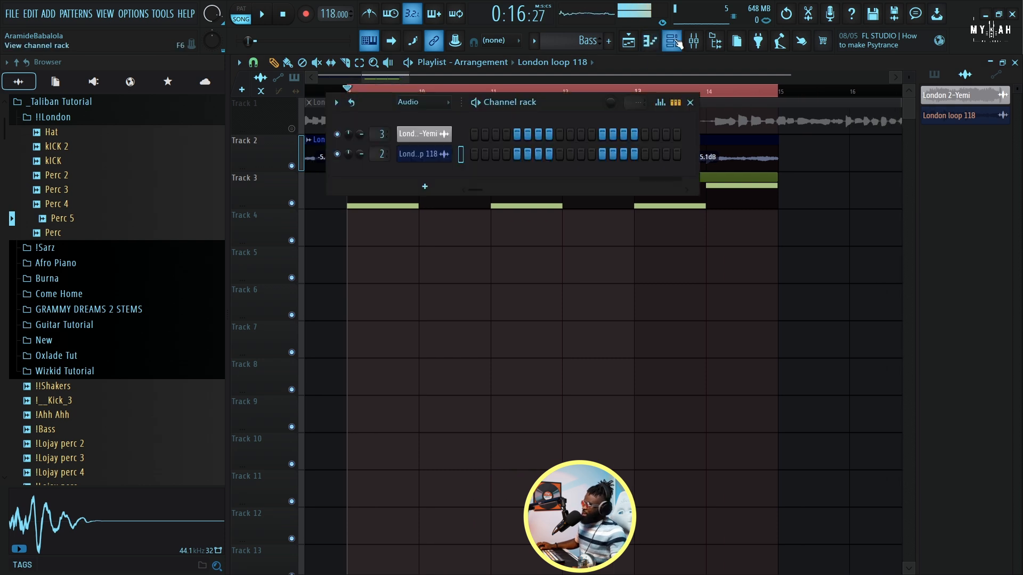
pyautogui.click(430, 106)
pyautogui.click(418, 145)
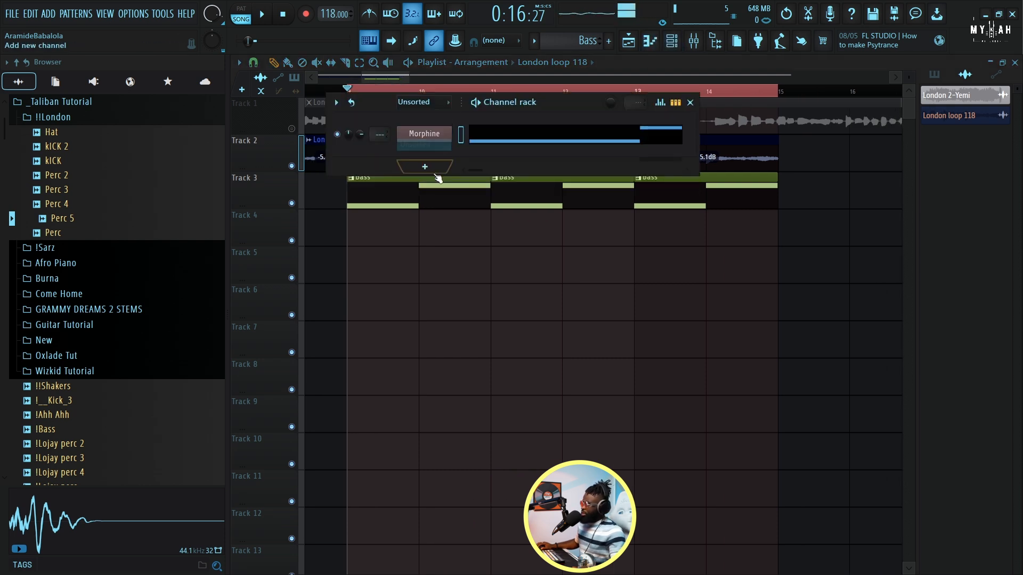
pyautogui.click(424, 166)
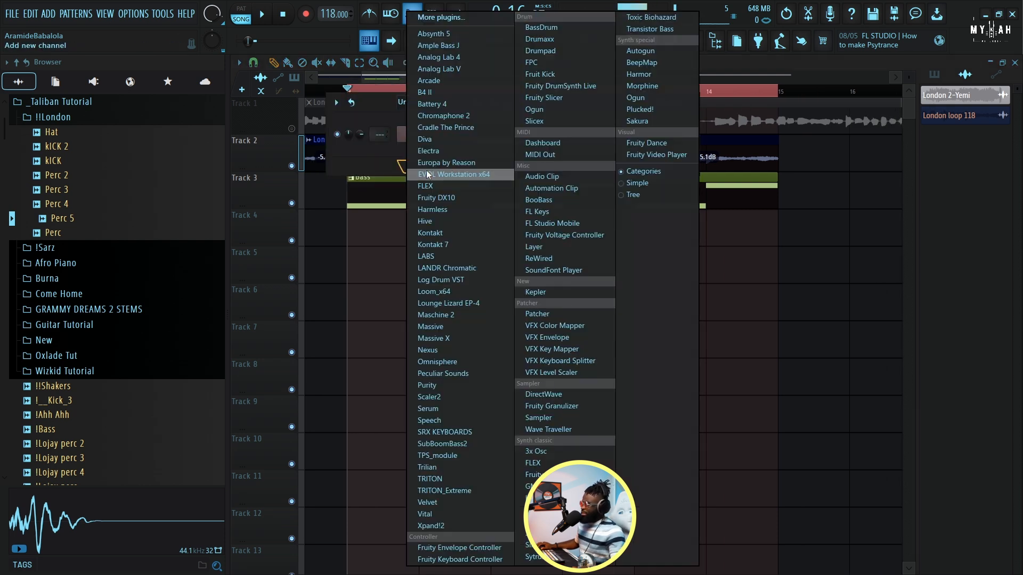
pyautogui.click(455, 302)
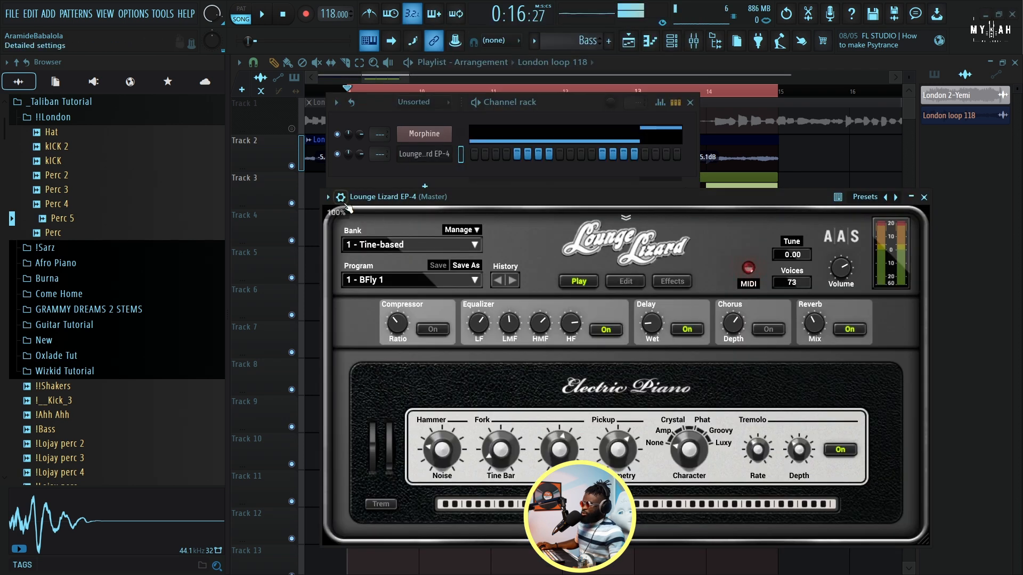
pyautogui.click(342, 198)
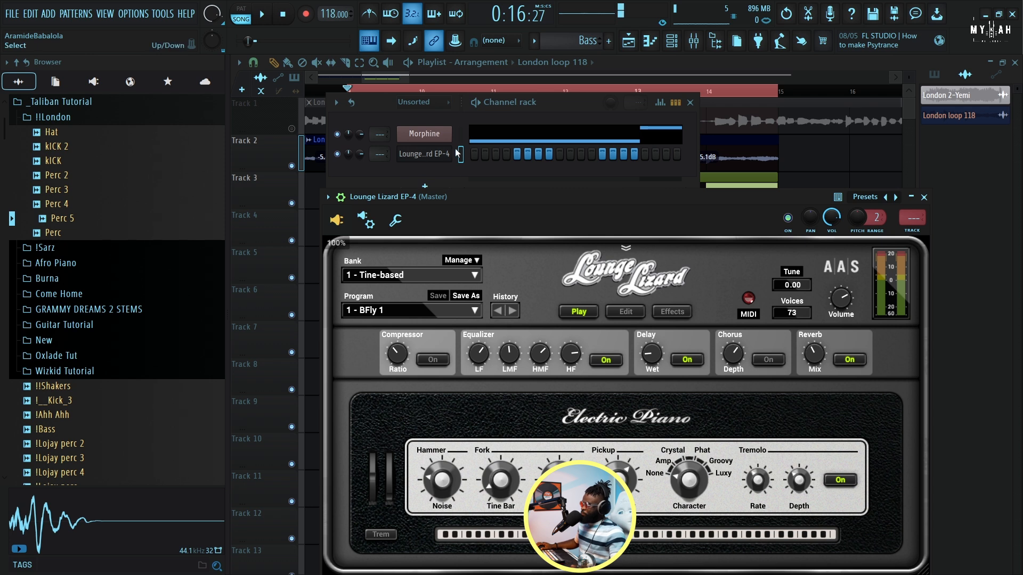
# Step: Create a new empty pattern named Ep
pyautogui.click(533, 43)
pyautogui.click(599, 64)
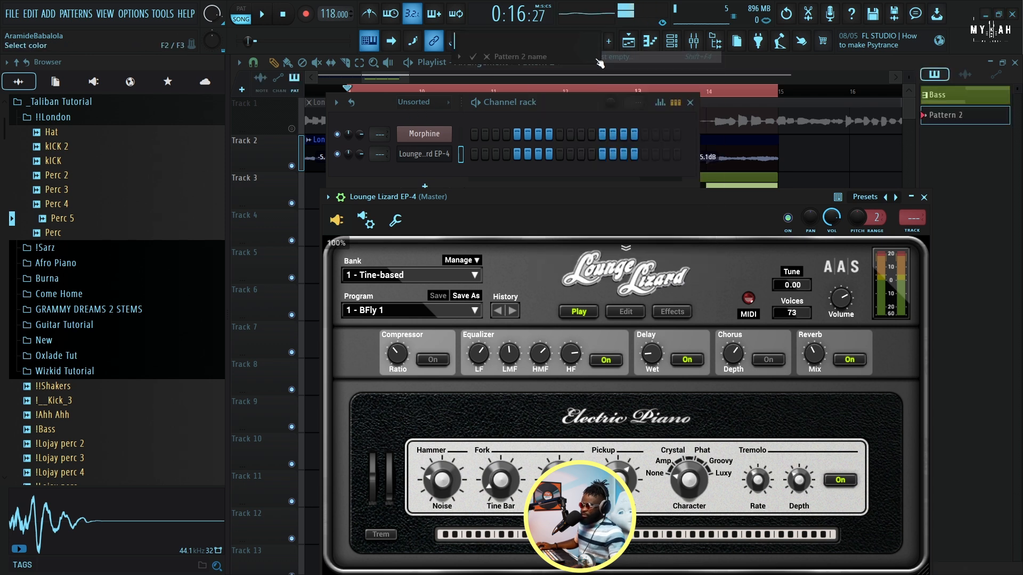
pyautogui.press('capslock')
pyautogui.write('E')
pyautogui.write('p')
pyautogui.press('Return')
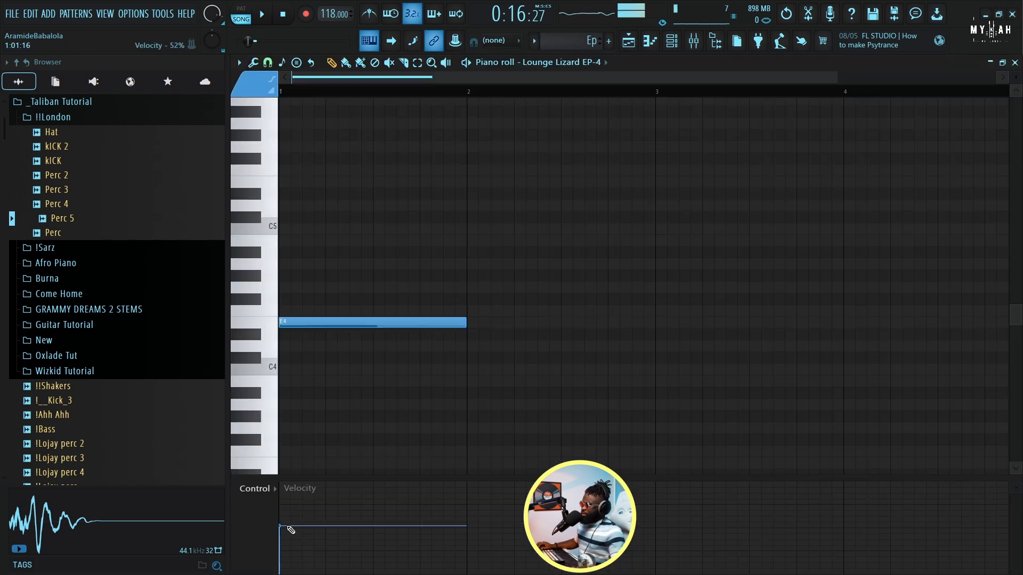
# Step: Build a one-bar chord of G4, D5 and G5 in bar 1 for Lounge Lizard EP-4 and play it back
pyautogui.moveTo(297, 320); pyautogui.dragTo(290, 278)
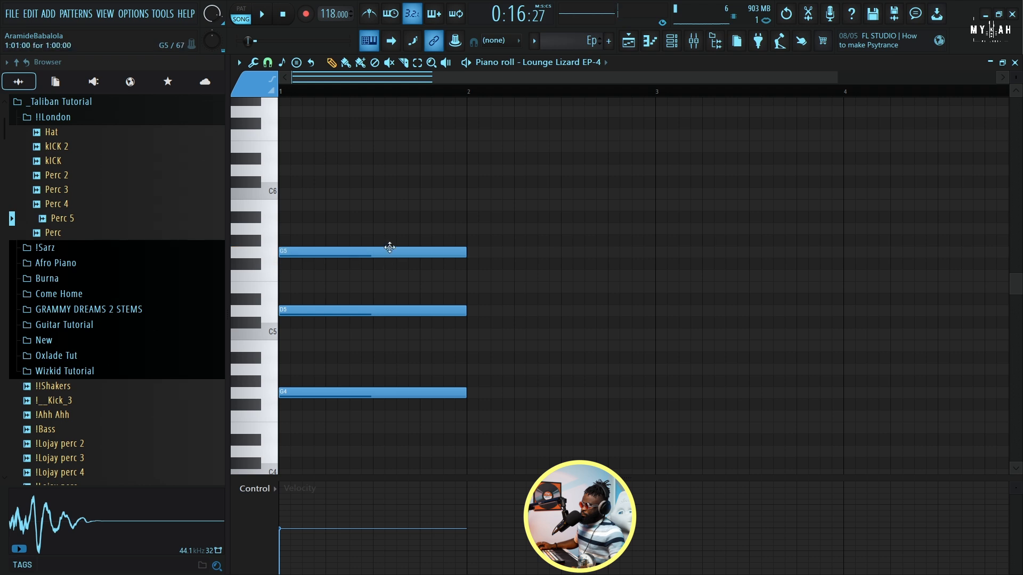
pyautogui.press('space')
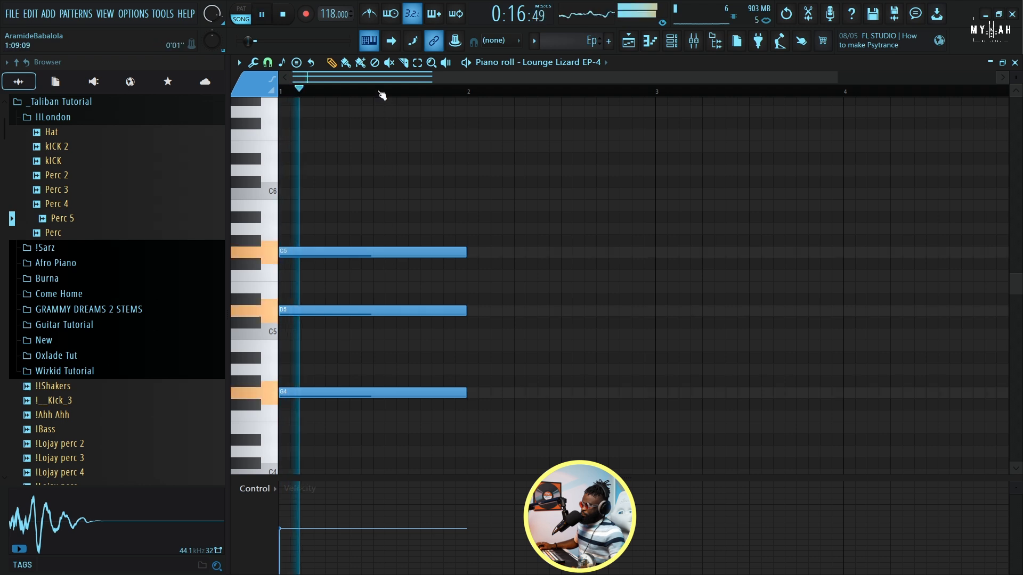
pyautogui.press('space')
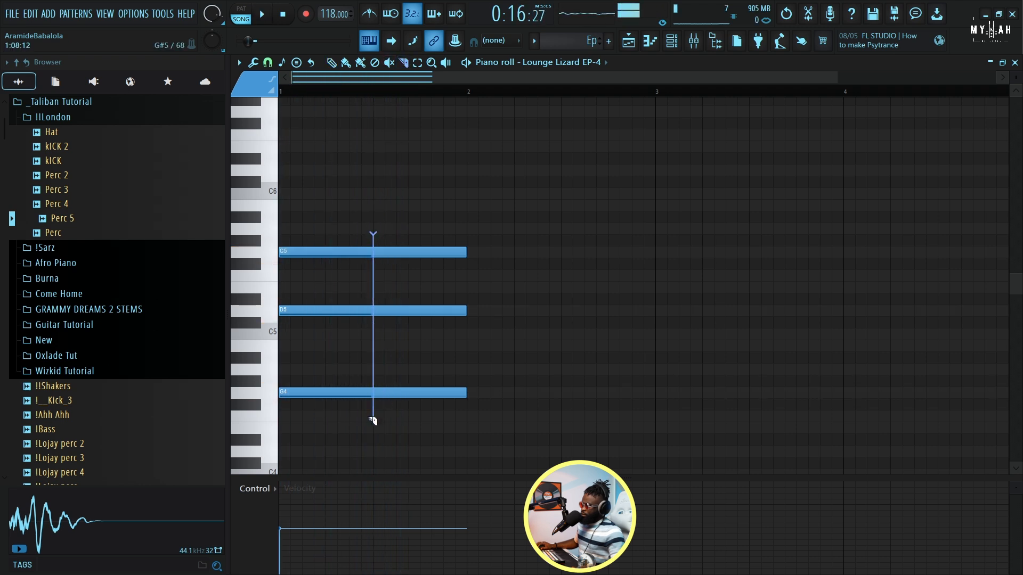
# Step: Slice the three chord notes at the middle of bar 1 into half-bar notes and listen to them
pyautogui.moveTo(373, 420); pyautogui.dragTo(373, 420)
pyautogui.press('space')
pyautogui.click(331, 62)
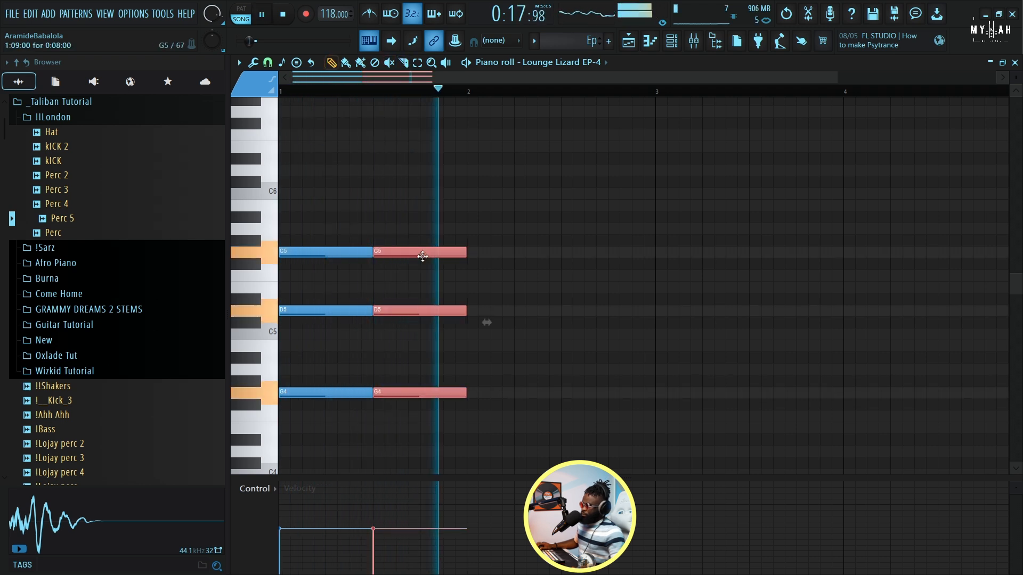
pyautogui.press('space')
# Step: Add two consecutive half-bar G4 notes and two half-bar A4 notes across bar 2
pyautogui.moveTo(480, 405)
pyautogui.mouseDown()
pyautogui.moveTo(469, 403)
pyautogui.moveTo(469, 380)
pyautogui.moveTo(480, 382)
pyautogui.moveTo(471, 394)
pyautogui.mouseUp()
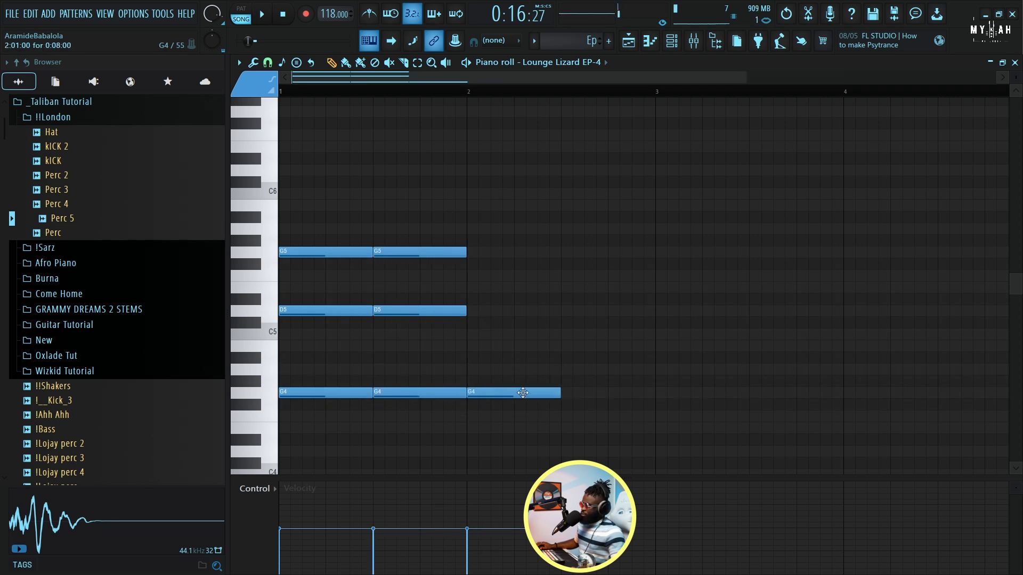
pyautogui.click(564, 393)
pyautogui.moveTo(469, 345); pyautogui.dragTo(526, 369)
pyautogui.click(570, 371)
# Step: Complete the bar 2 chords with two half-bar D5 notes and two half-bar A5 notes
pyautogui.moveTo(486, 311)
pyautogui.mouseDown()
pyautogui.moveTo(462, 293)
pyautogui.moveTo(467, 310)
pyautogui.mouseUp()
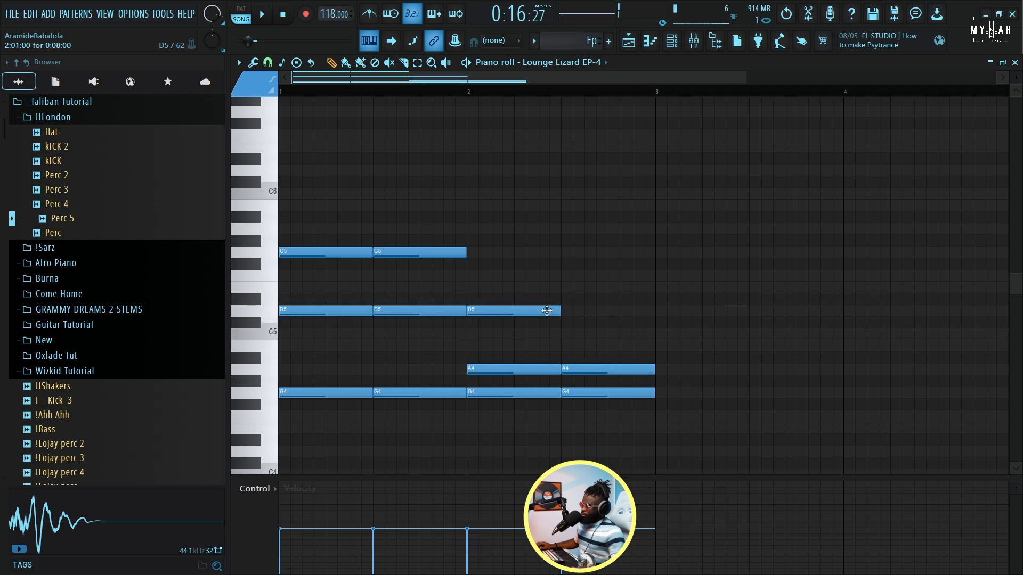
pyautogui.click(566, 313)
pyautogui.click(474, 229)
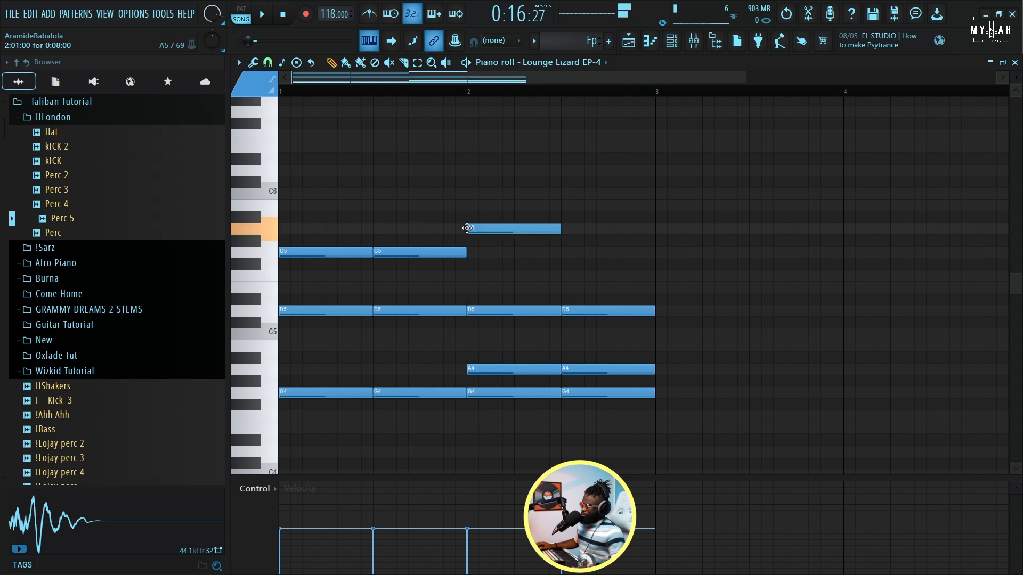
pyautogui.click(566, 230)
# Step: Show the channel rack and save the project as Ind.flp
pyautogui.click(671, 43)
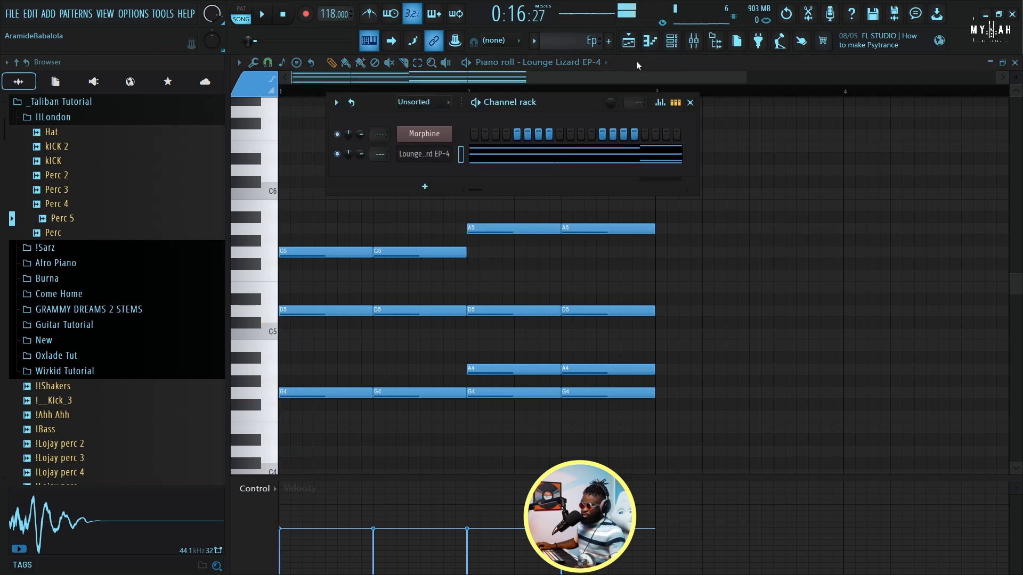
pyautogui.hotkey('ctrl', 's')
pyautogui.press('Escape')
# Step: Switch playback from song to pattern mode and listen to the Ep pattern on its own
pyautogui.press('space')
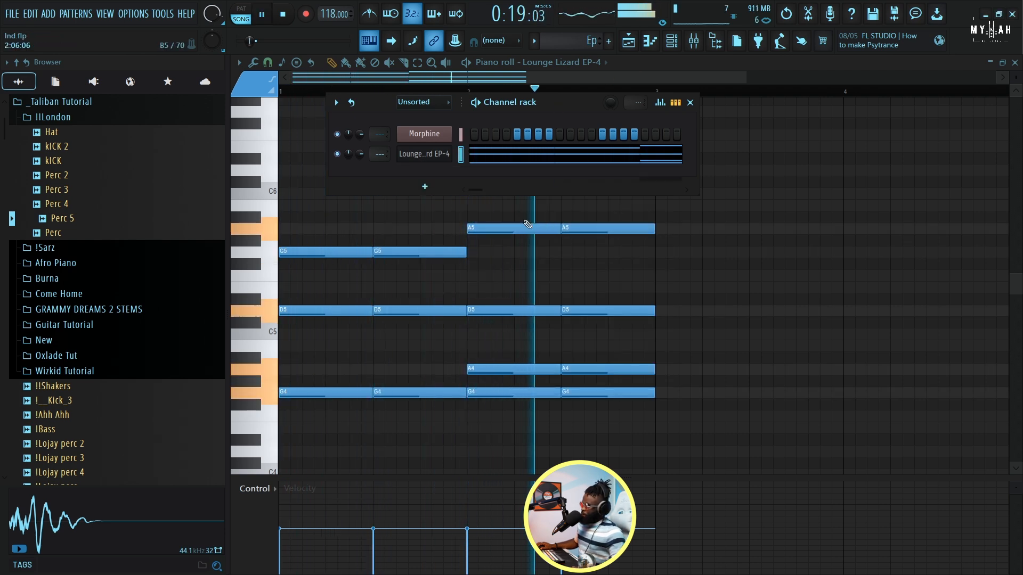
pyautogui.click(244, 9)
pyautogui.press('space')
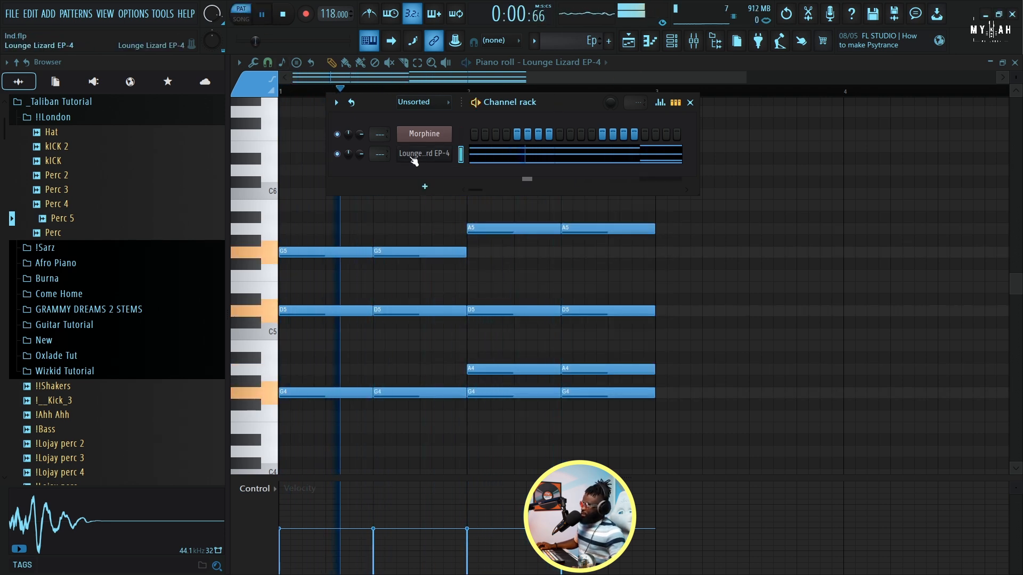
# Step: Open the Lounge Lizard EP-4 instrument, review its sound settings while listening to the Ep pattern, and return to the notes
pyautogui.click(413, 156)
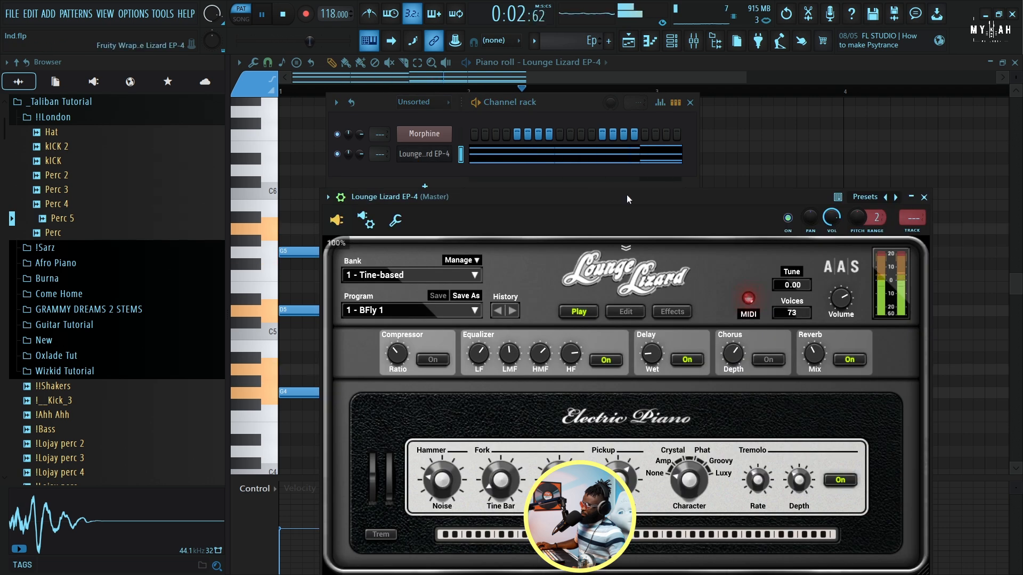
pyautogui.press('space')
pyautogui.scroll(-1, 463, 313)
pyautogui.click(558, 76)
pyautogui.press('space')
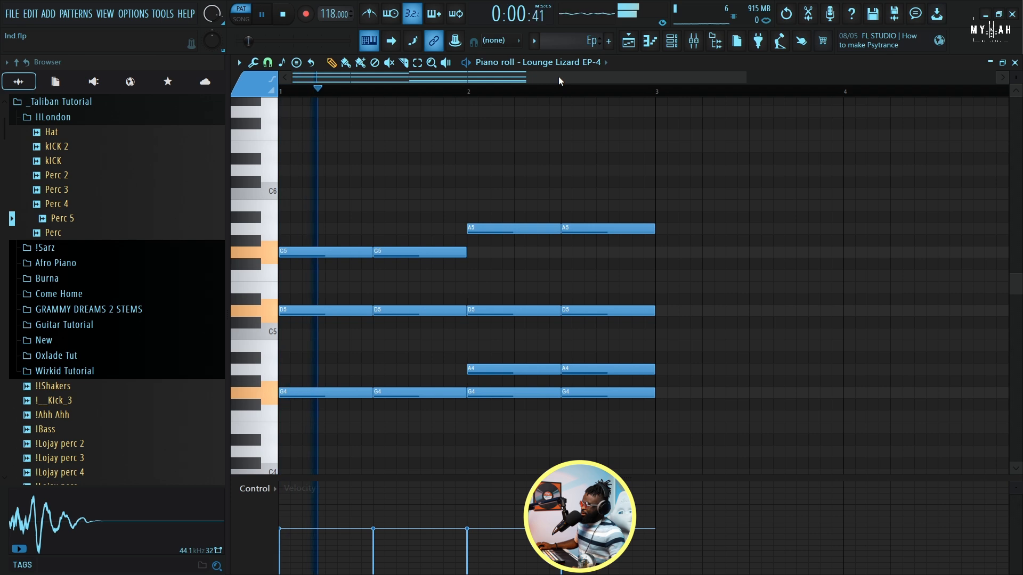
# Step: Show the playlist and place Ep pattern clips on Track 4 at bars 11 and 13
pyautogui.click(629, 41)
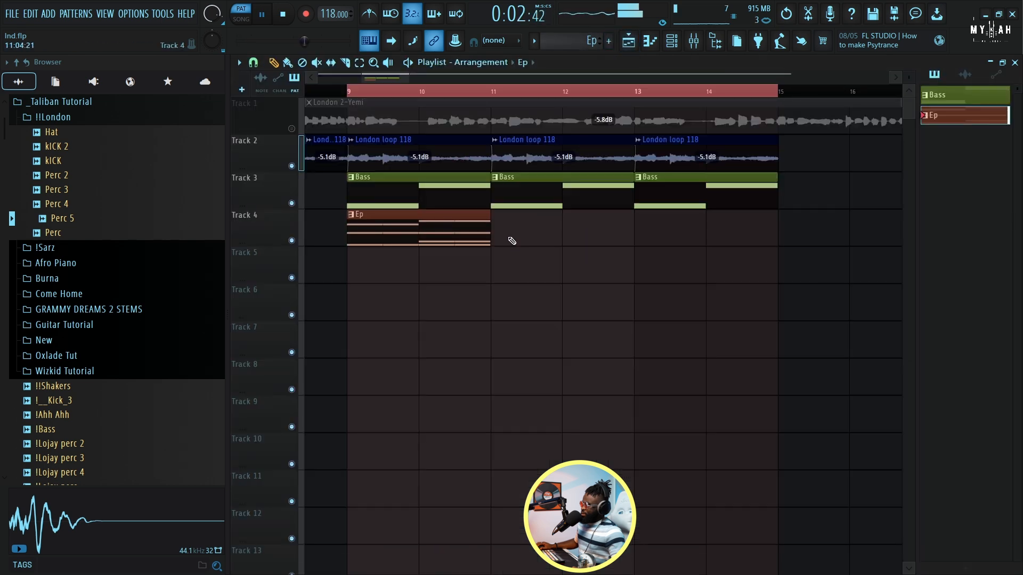
pyautogui.click(512, 240)
pyautogui.click(643, 236)
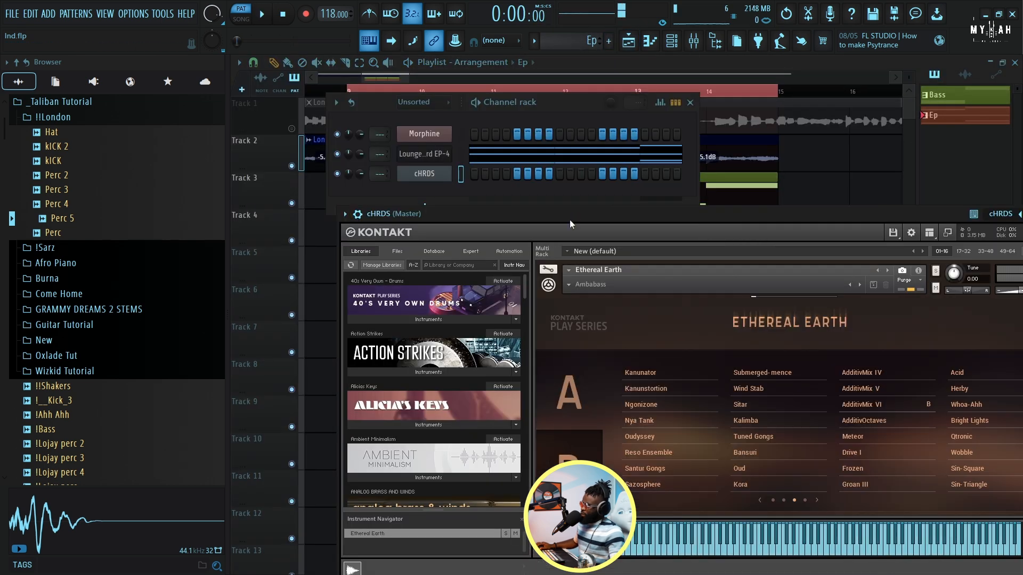
# Step: Move the Kontakt window out of the way and copy the Lounge Lizard EP-4 channel's notes
pyautogui.moveTo(573, 212); pyautogui.dragTo(481, 153)
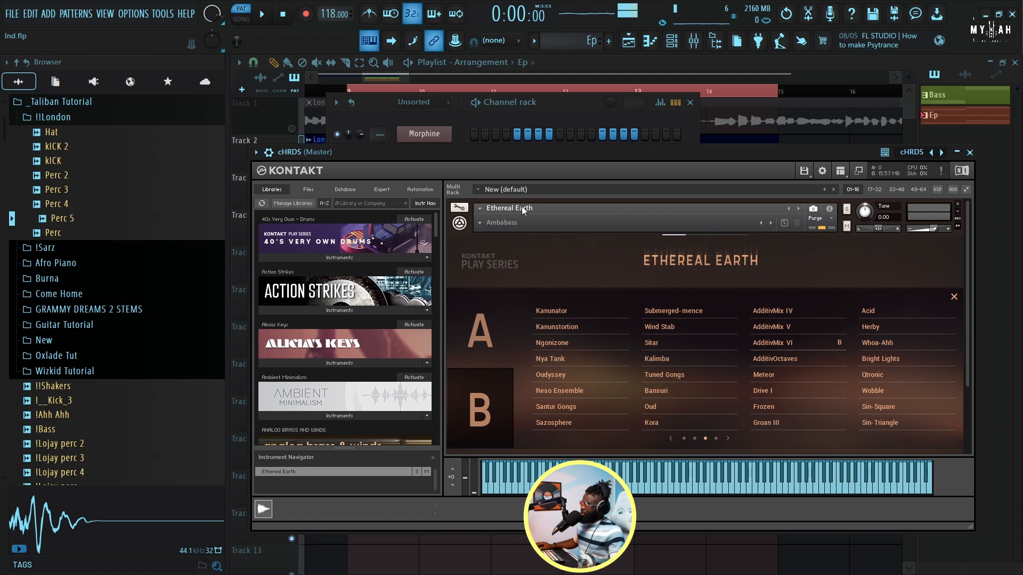
pyautogui.click(391, 107)
pyautogui.rightClick(426, 152)
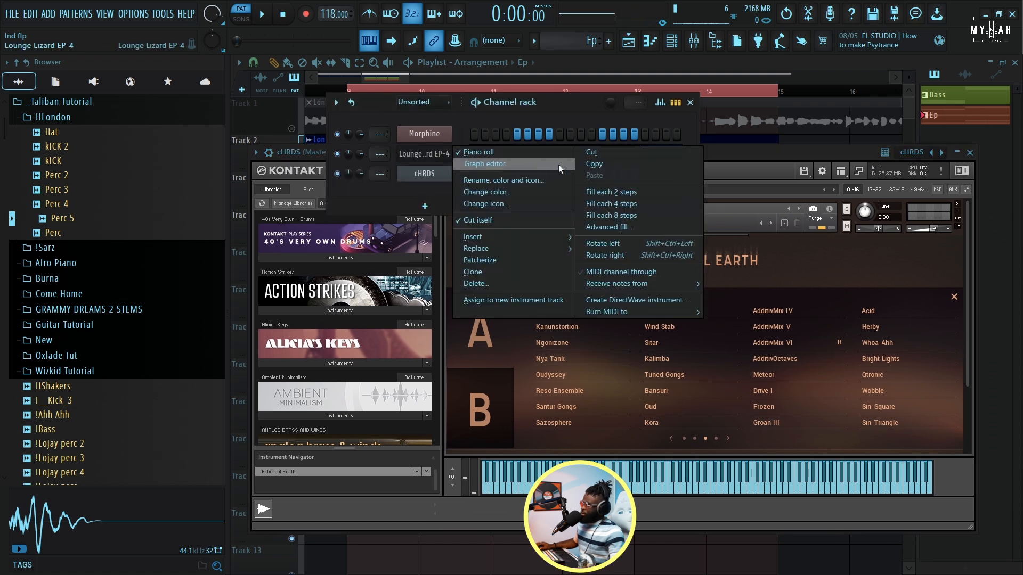
pyautogui.click(588, 162)
# Step: Create a new pattern in the first empty slot and name it Chords
pyautogui.click(534, 41)
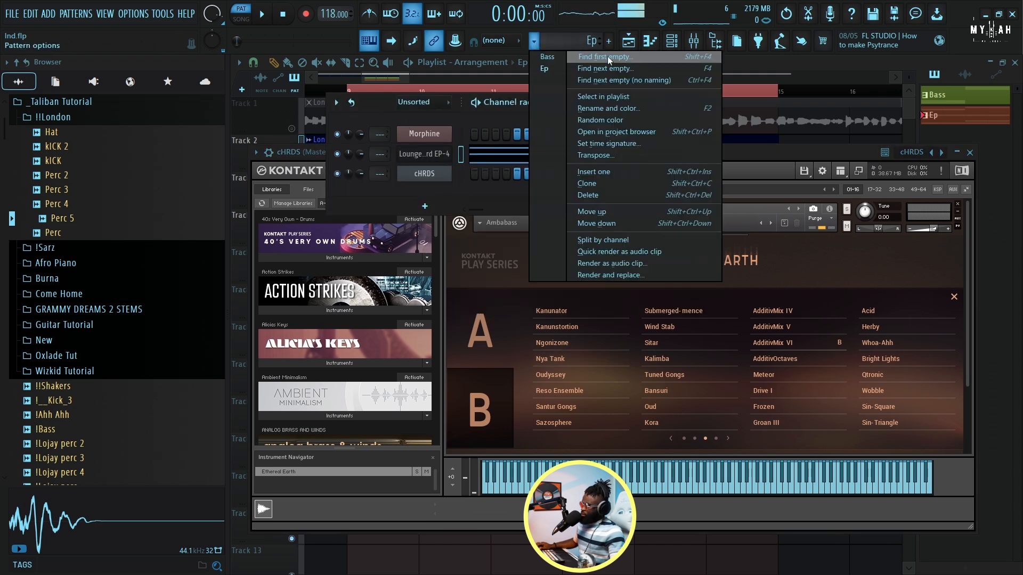
pyautogui.click(608, 56)
pyautogui.write('Chords')
pyautogui.press('Return')
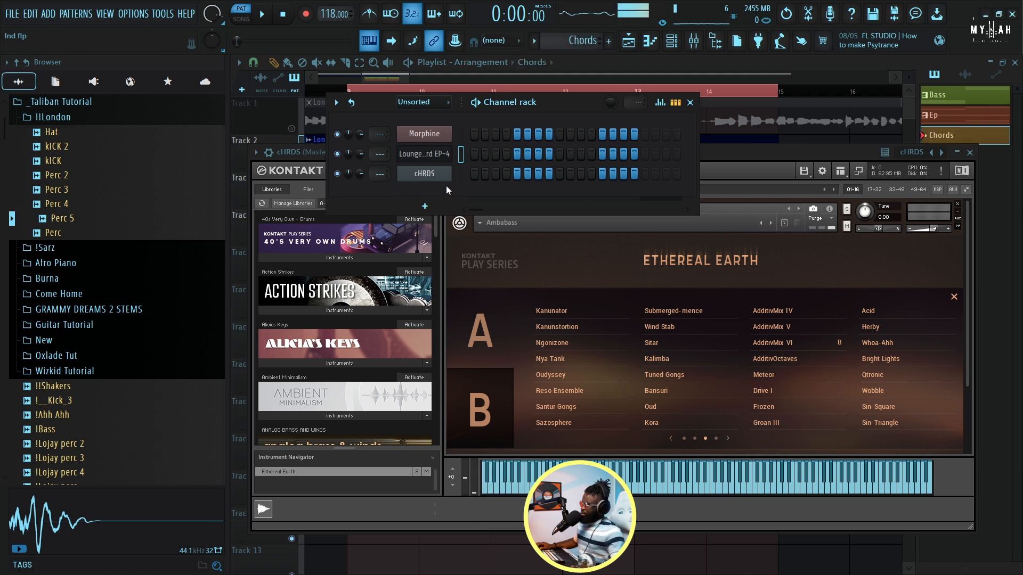
# Step: Paste the copied notes into the cHRDS channel and start playback of the Chords pattern
pyautogui.rightClick(442, 174)
pyautogui.click(586, 195)
pyautogui.click(262, 14)
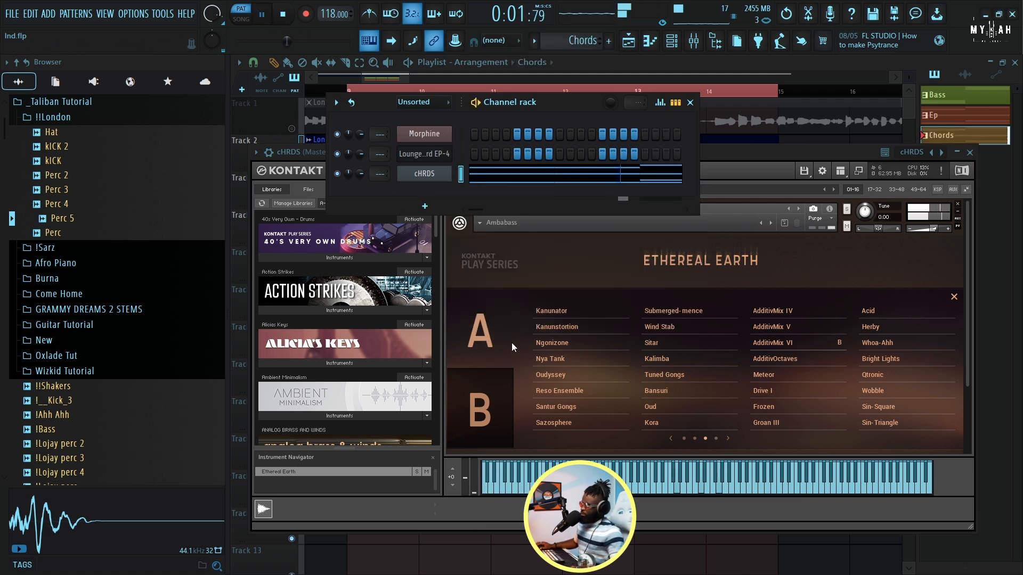
# Step: Set Blend AB of the Ethereal Earth instrument in Kontakt to 87%
pyautogui.scroll(-3, 517, 350)
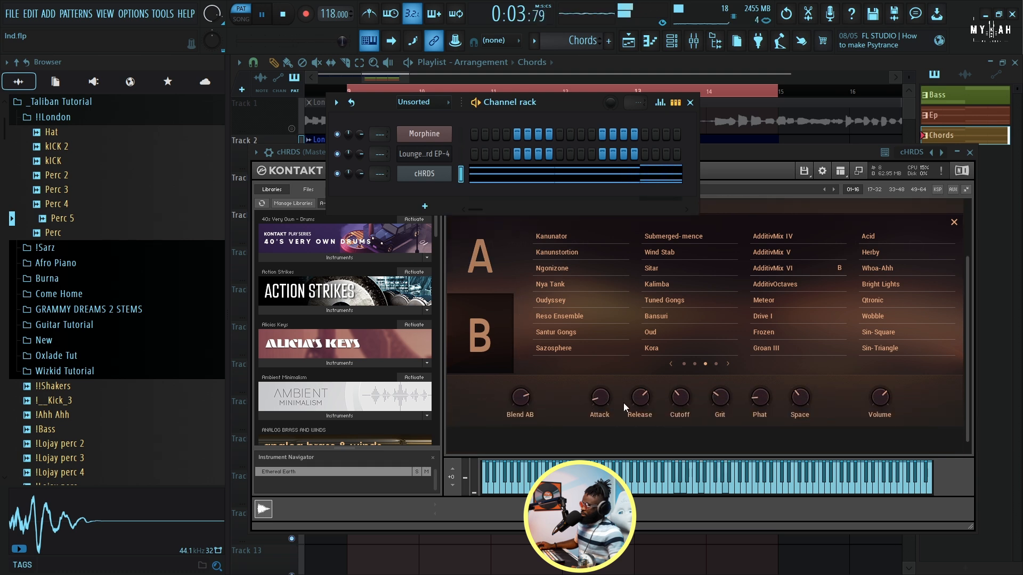
pyautogui.moveTo(515, 399); pyautogui.dragTo(528, 423)
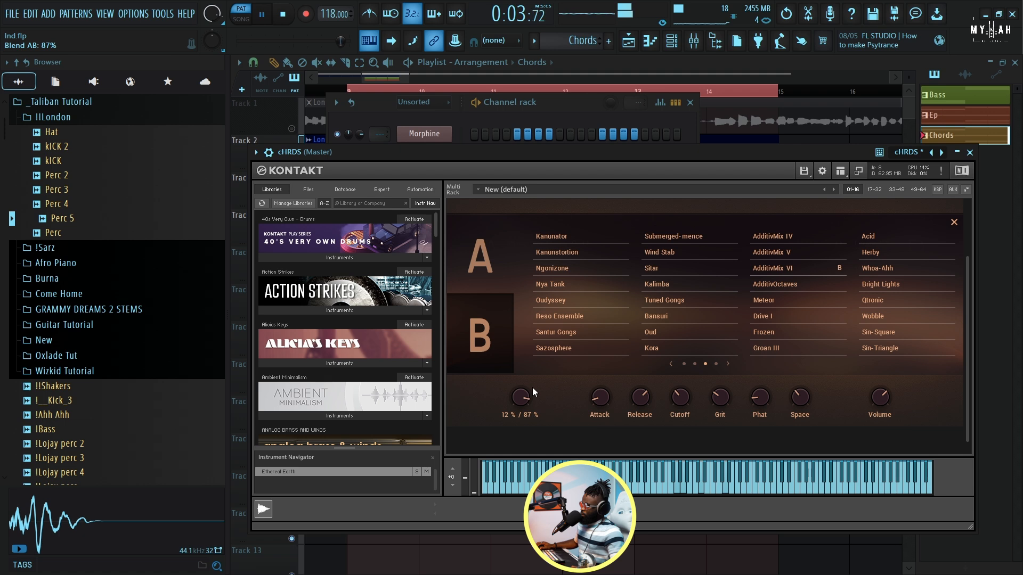
pyautogui.click(489, 266)
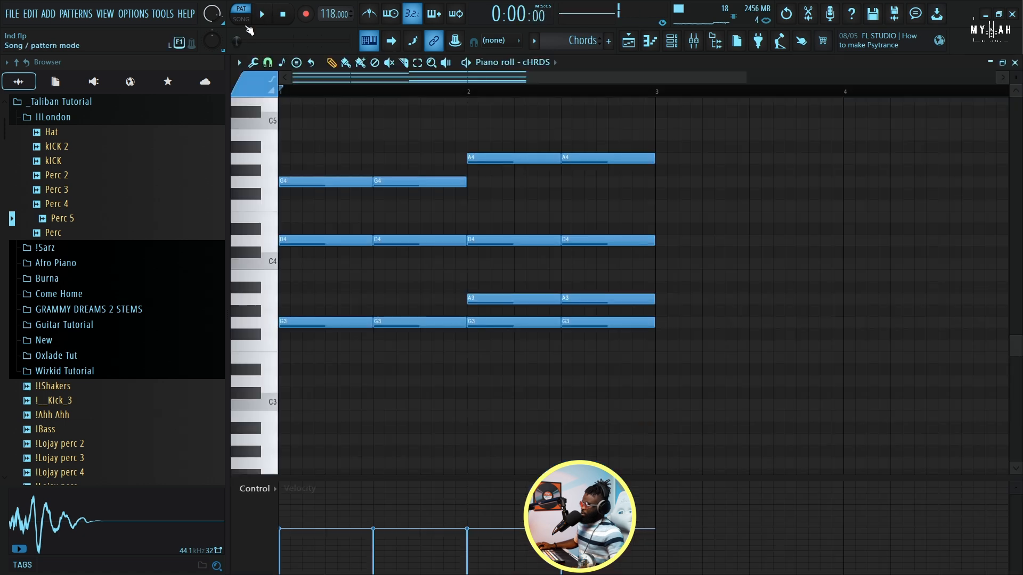
# Step: Switch playback to song mode, listen to the arrangement, and show the playlist
pyautogui.click(246, 25)
pyautogui.press('space')
pyautogui.click(629, 42)
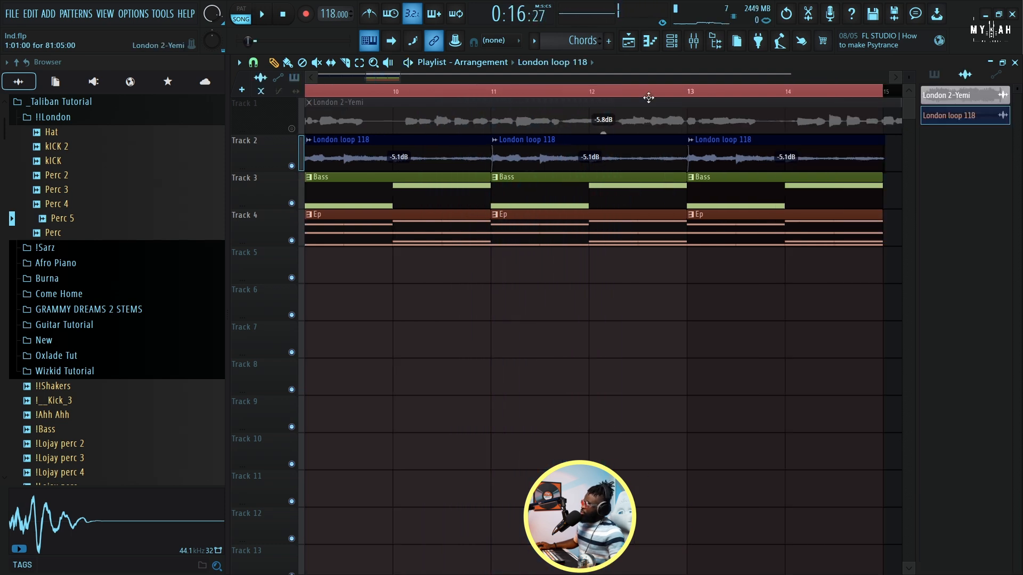
# Step: Show the channel rack and create a new pattern named Drm
pyautogui.click(670, 47)
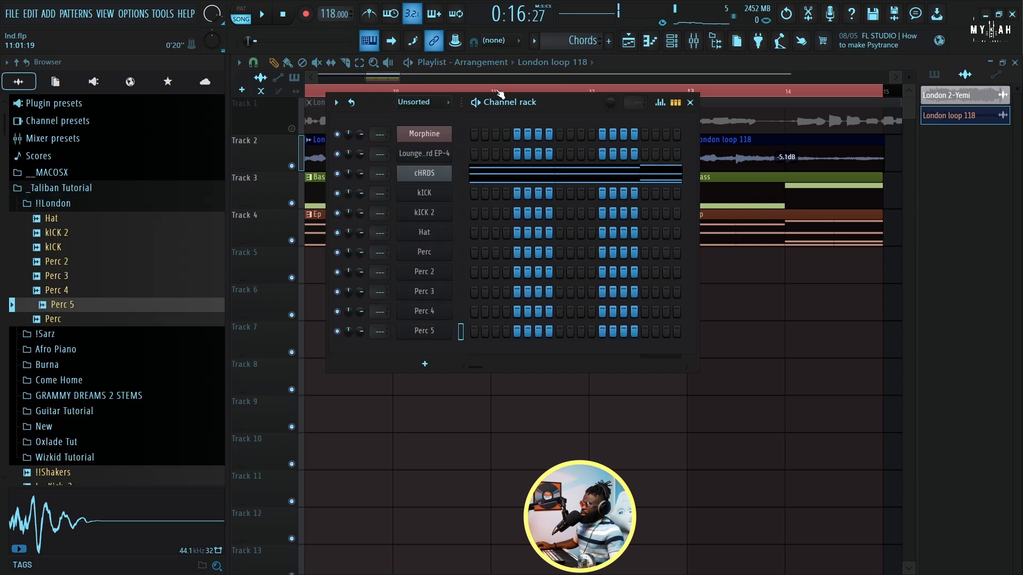
pyautogui.click(582, 40)
pyautogui.click(612, 63)
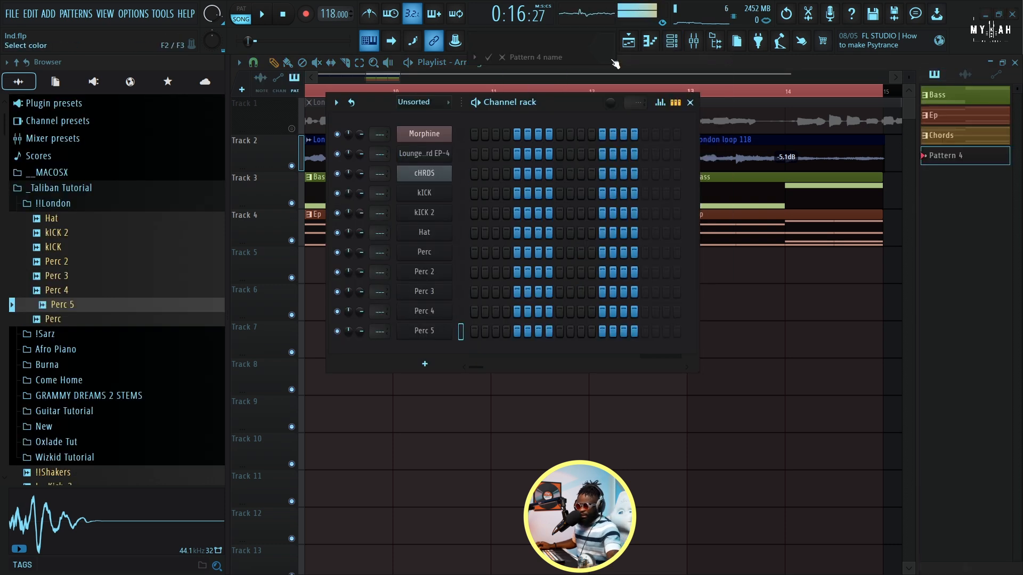
pyautogui.press('capslock')
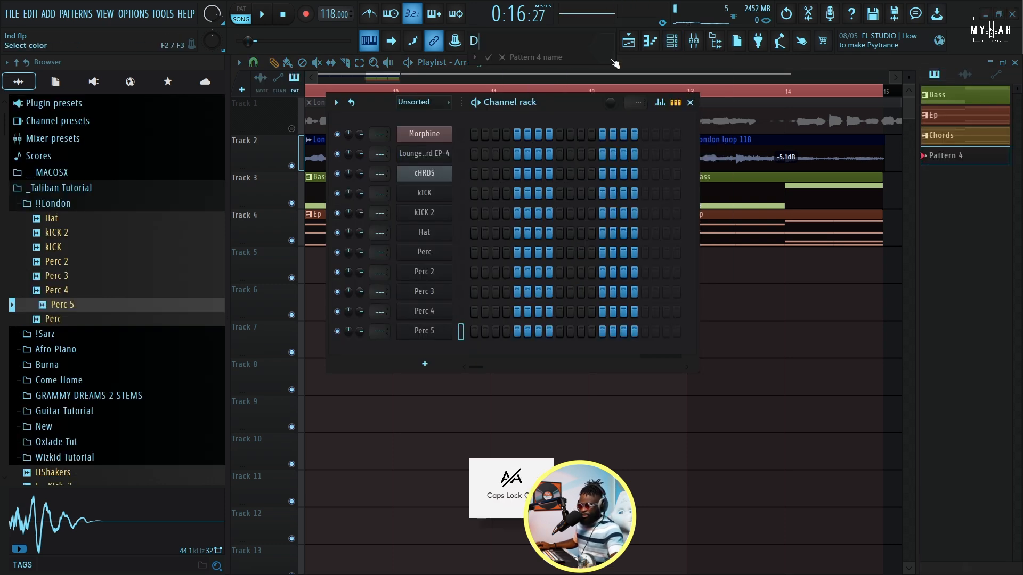
pyautogui.write('Drm')
pyautogui.press('Return')
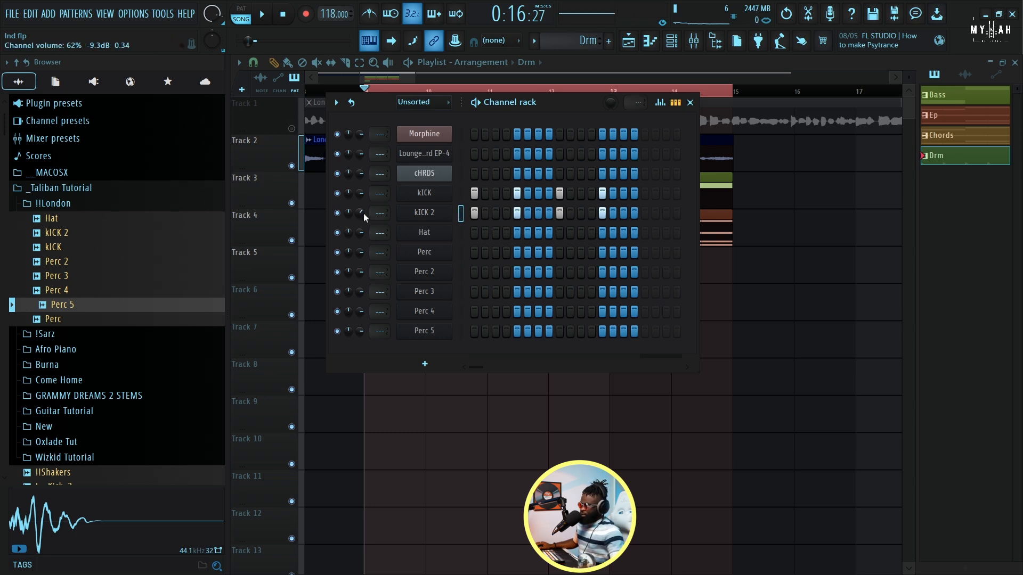
# Step: Program the Hat channel with hits on steps 1, 4, 7, 9, 12 and 15 while checking the groove in playback
pyautogui.press('space')
pyautogui.click(508, 234)
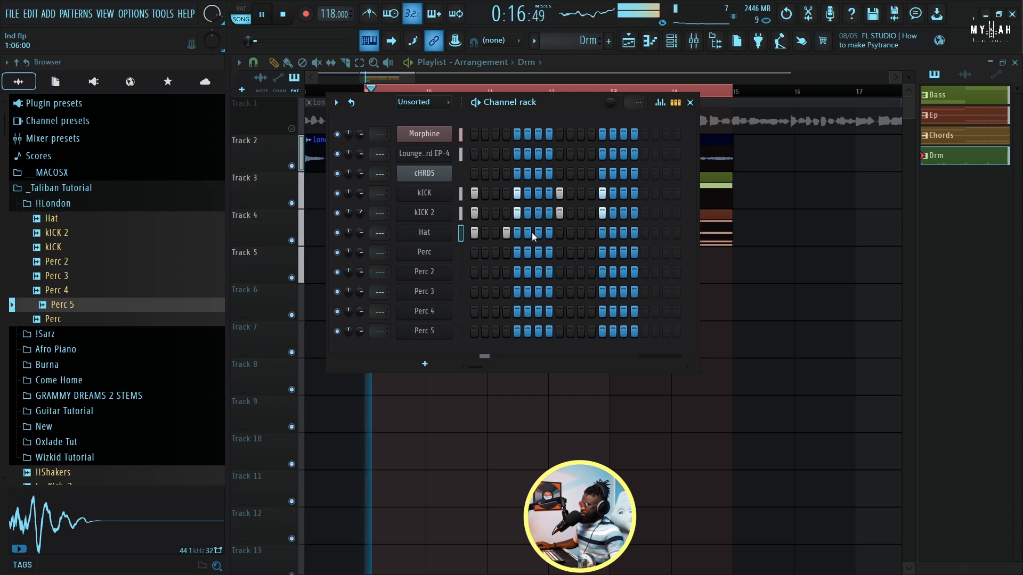
pyautogui.click(538, 233)
pyautogui.click(560, 234)
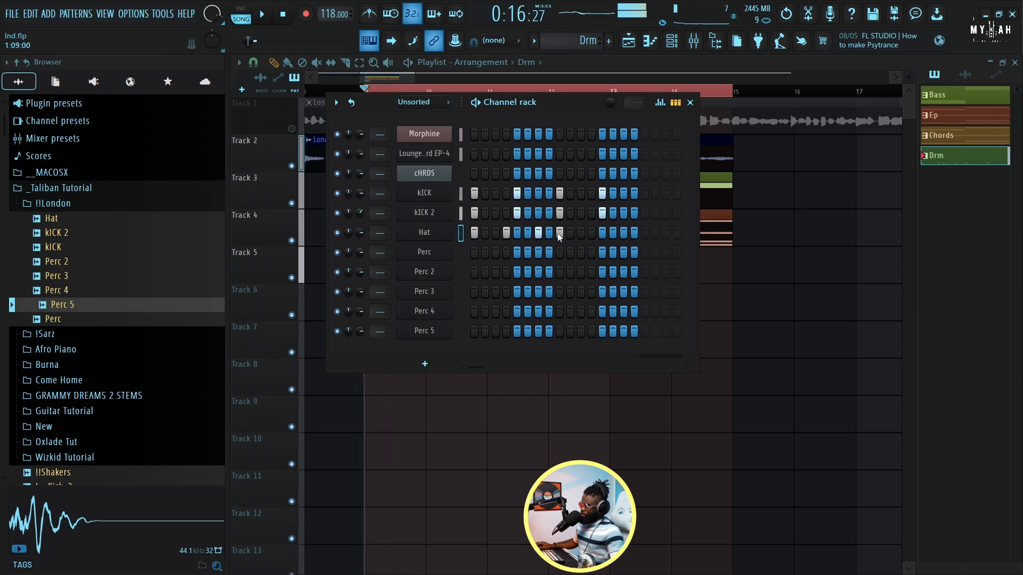
pyautogui.click(589, 233)
pyautogui.click(625, 233)
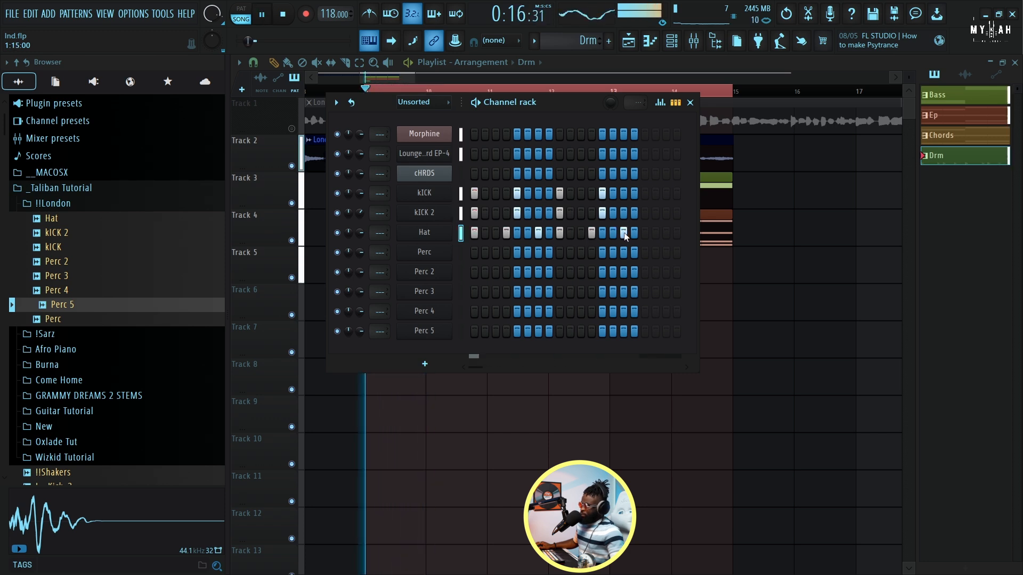
# Step: Add hits for Perc on step 5, Perc 2 on step 7, Perc 3 on step 12 and Perc 4 on step 15
pyautogui.click(516, 252)
pyautogui.press('space')
pyautogui.click(539, 272)
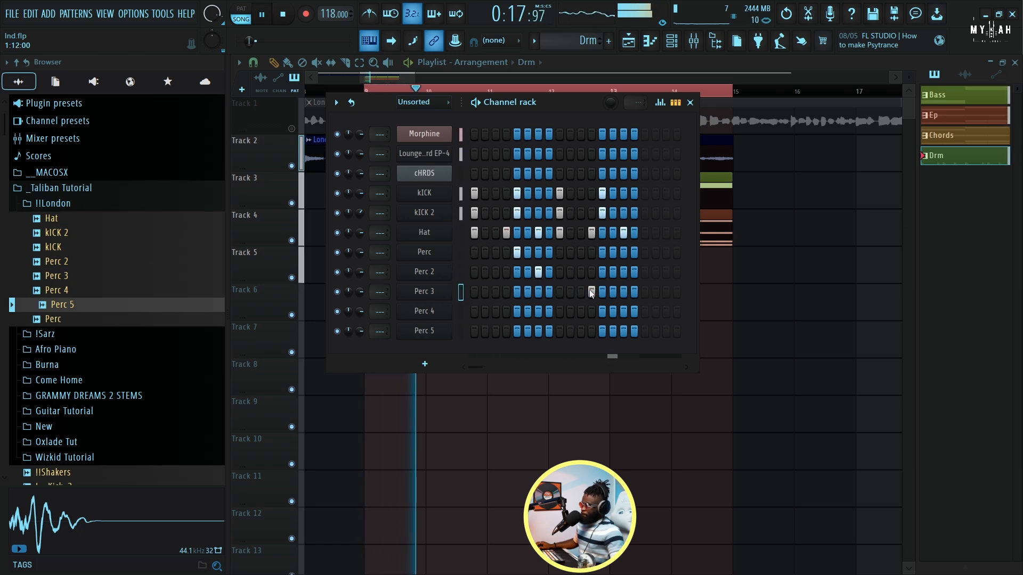
pyautogui.click(623, 310)
pyautogui.press('space')
pyautogui.press('space')
pyautogui.press('space')
pyautogui.press('space')
# Step: Try a Perc 5 hit on step 3 and compare the groove with and without it
pyautogui.click(497, 331)
pyautogui.press('space')
pyautogui.press('space')
pyautogui.rightClick(497, 331)
pyautogui.press('space')
pyautogui.press('space')
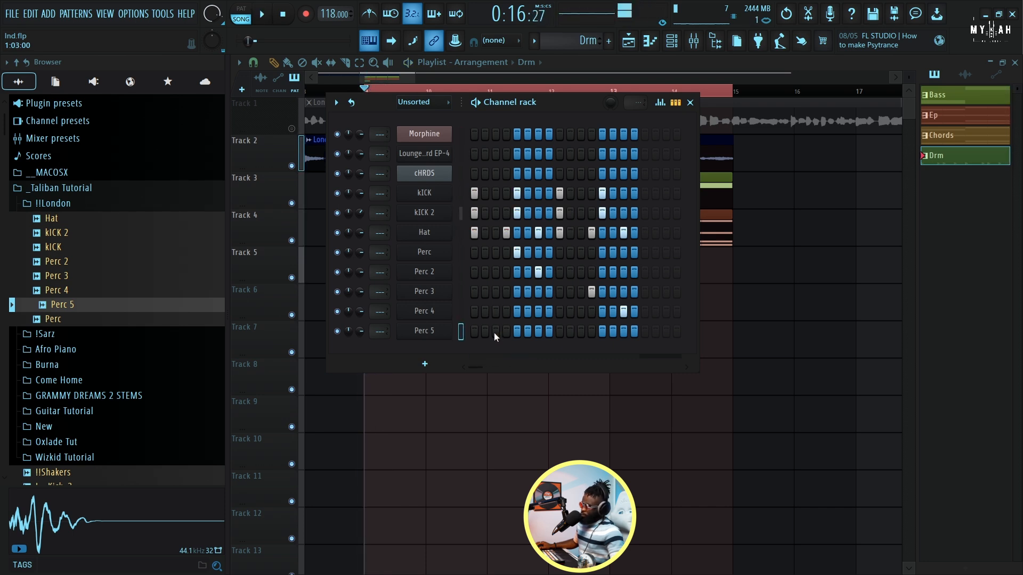
# Step: Add a Perc 5 hit on step 3, listen to it, and switch playback to pattern mode
pyautogui.click(497, 331)
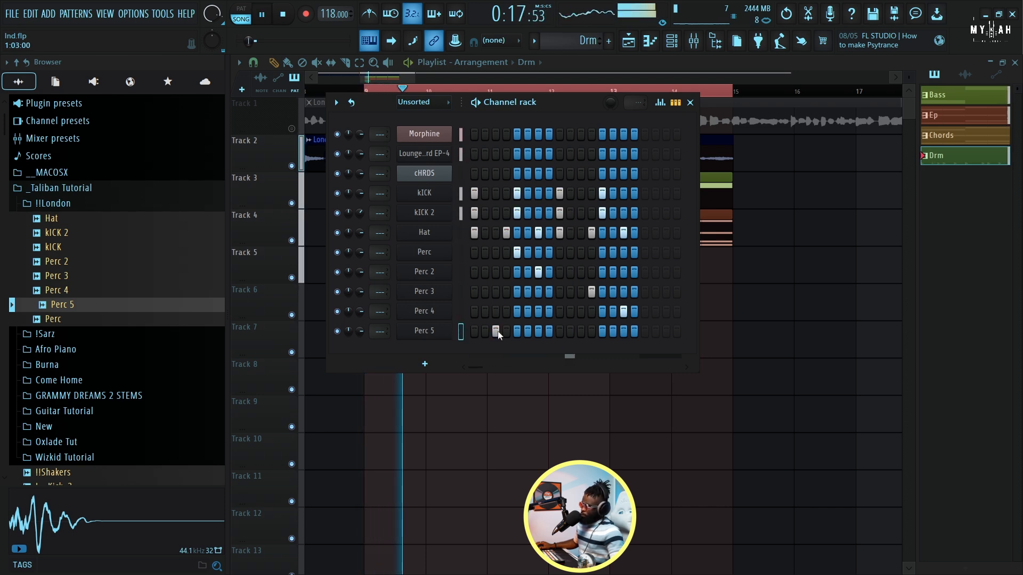
pyautogui.press('space')
pyautogui.press('space')
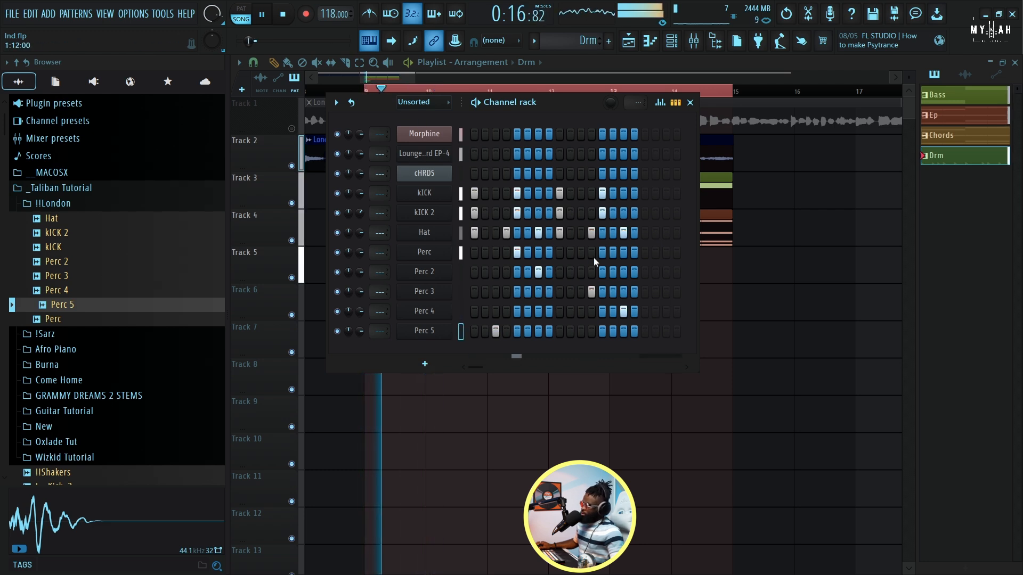
pyautogui.press('l')
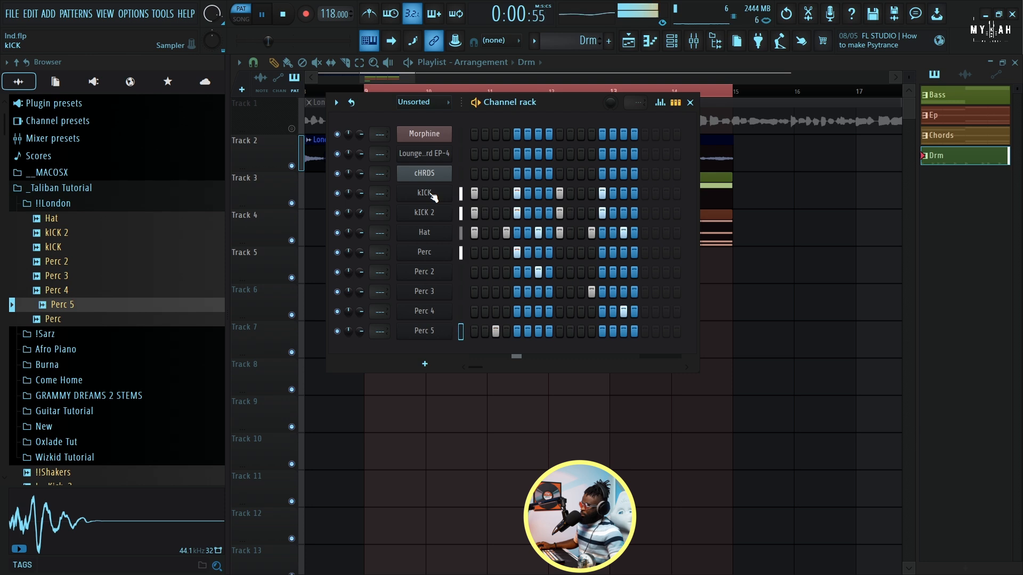
# Step: Open the kICK channel's Drm steps in the piano roll and return to the channel rack
pyautogui.click(434, 191)
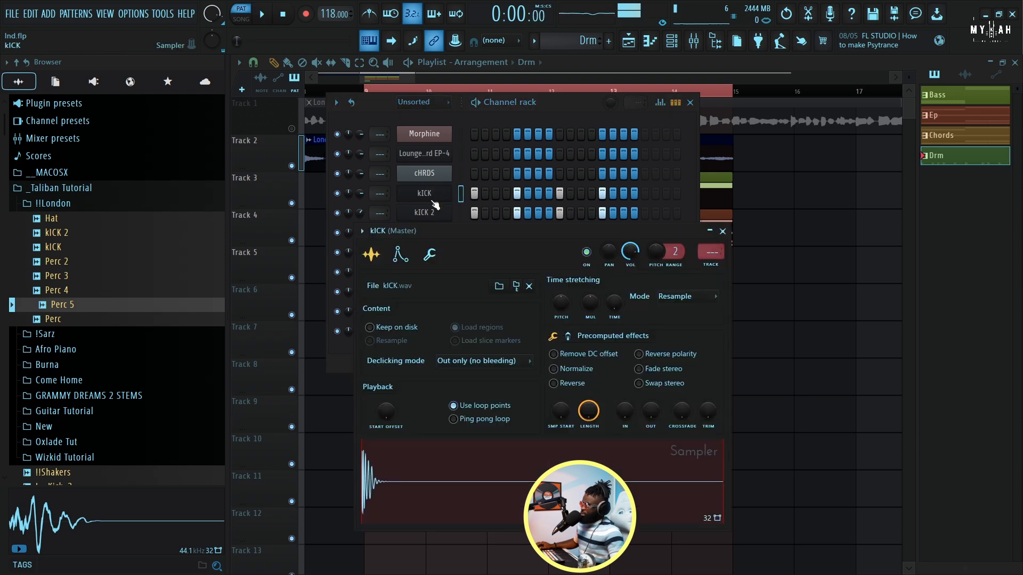
pyautogui.rightClick(445, 193)
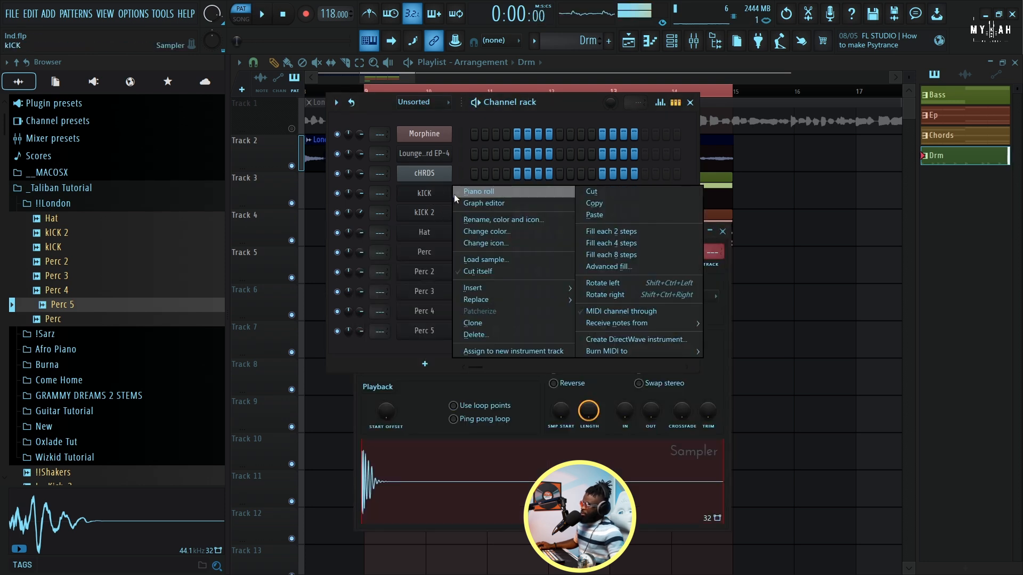
pyautogui.click(463, 191)
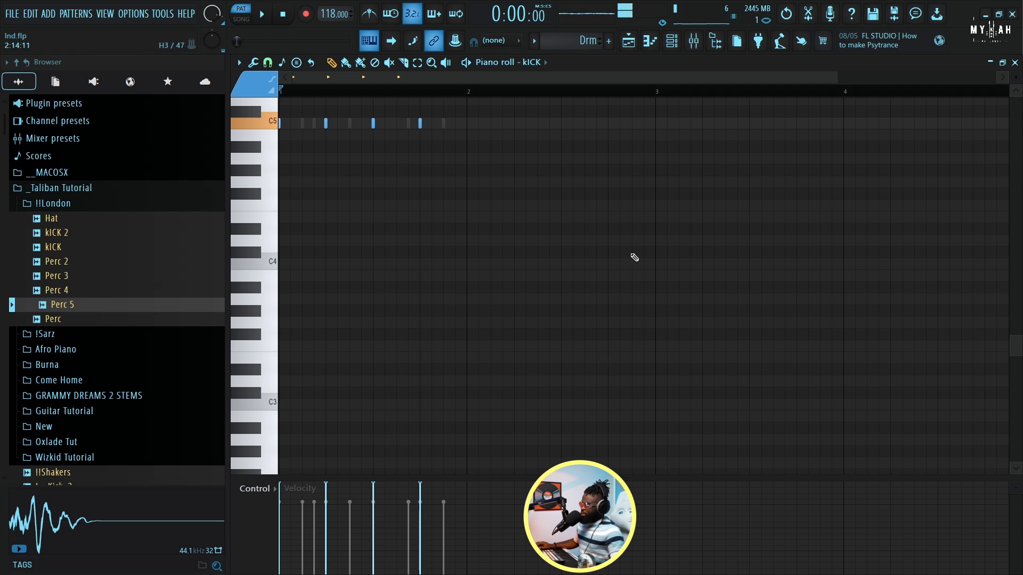
pyautogui.click(672, 40)
# Step: Fill Track 12 with Drm - Perc 5 clips in each bar from 9 to 14 and listen to the full drum arrangement
pyautogui.press('space')
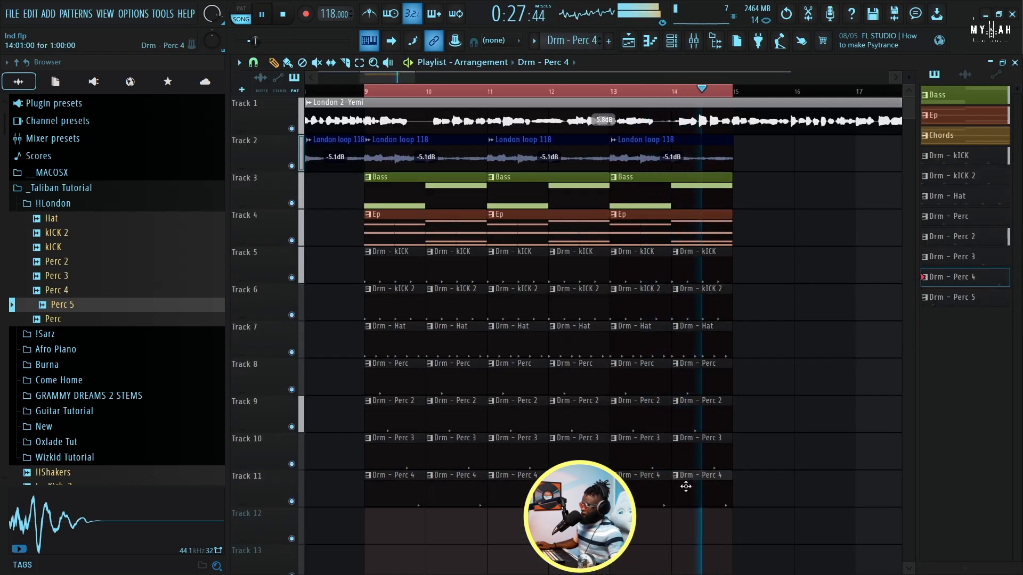
pyautogui.click(965, 297)
pyautogui.click(370, 527)
pyautogui.click(437, 530)
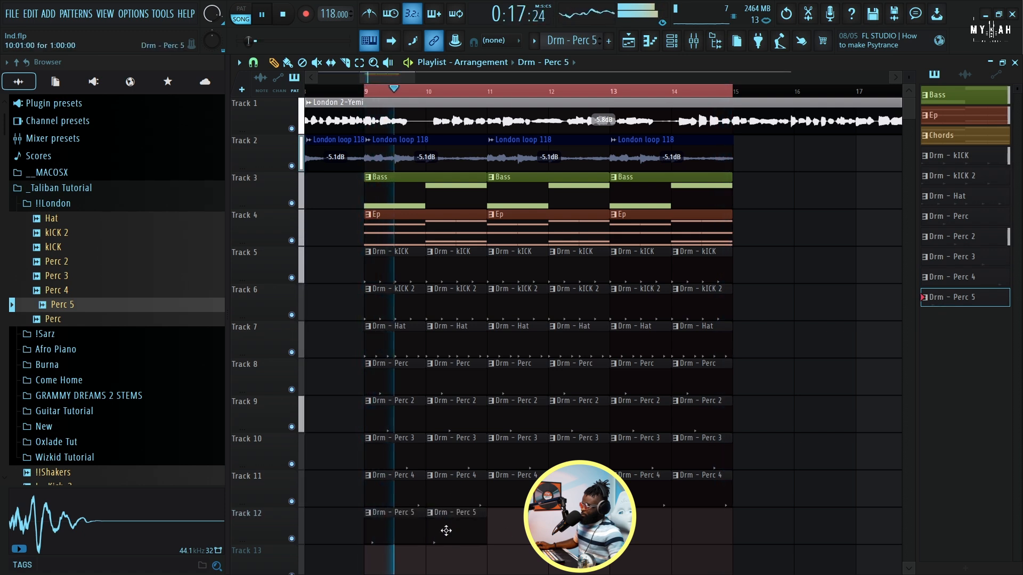
pyautogui.click(498, 527)
pyautogui.click(559, 528)
pyautogui.click(621, 528)
pyautogui.click(685, 526)
pyautogui.scroll(-1, 632, 485)
pyautogui.scroll(-1, 633, 485)
pyautogui.scroll(3, 418, 90)
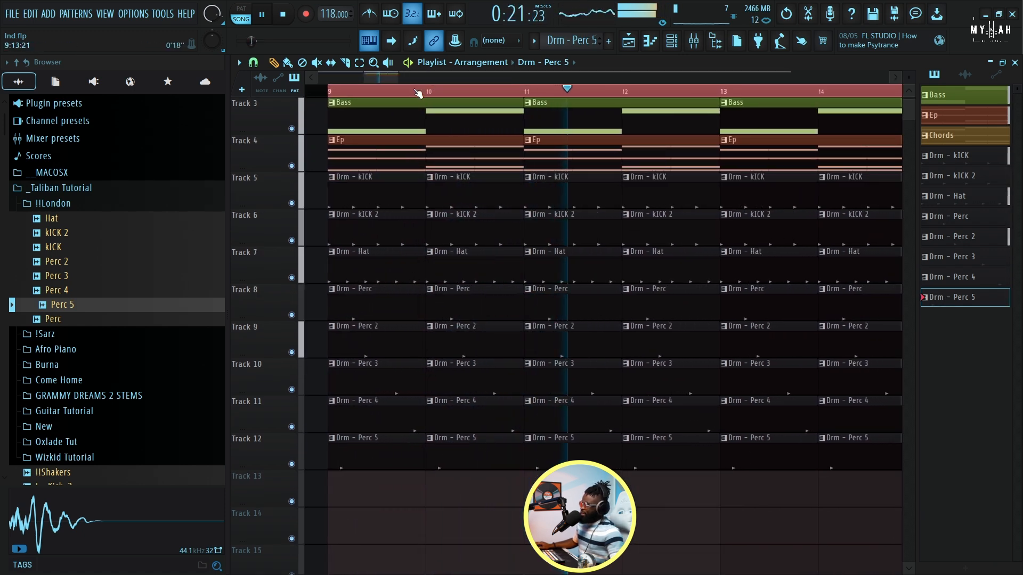
pyautogui.scroll(-1, 417, 94)
pyautogui.press('space')
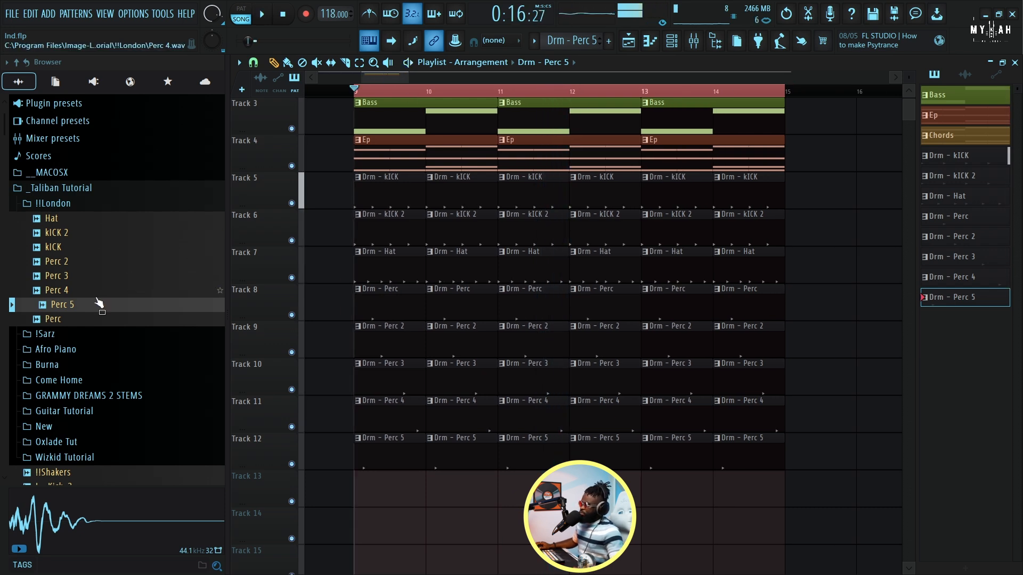
# Step: Find Sabarsounds Amapiano Shaker Loops 1 (110 BPM), place it on Track 13 at bar 9, and lower its clip gain to -21.7 dB
pyautogui.scroll(-4, 107, 356)
pyautogui.scroll(5, 99, 316)
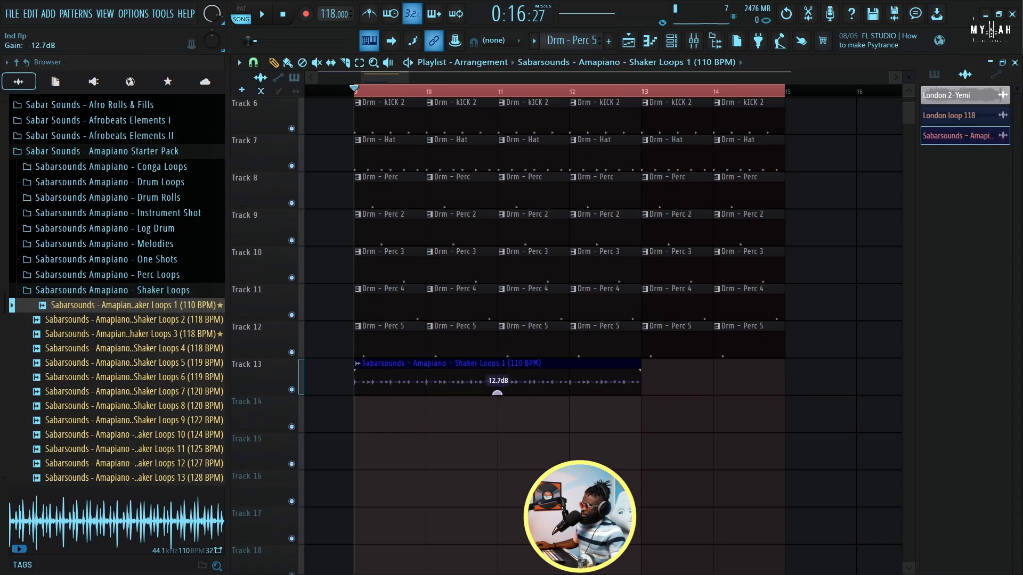
pyautogui.moveTo(497, 395); pyautogui.dragTo(497, 399)
pyautogui.press('space')
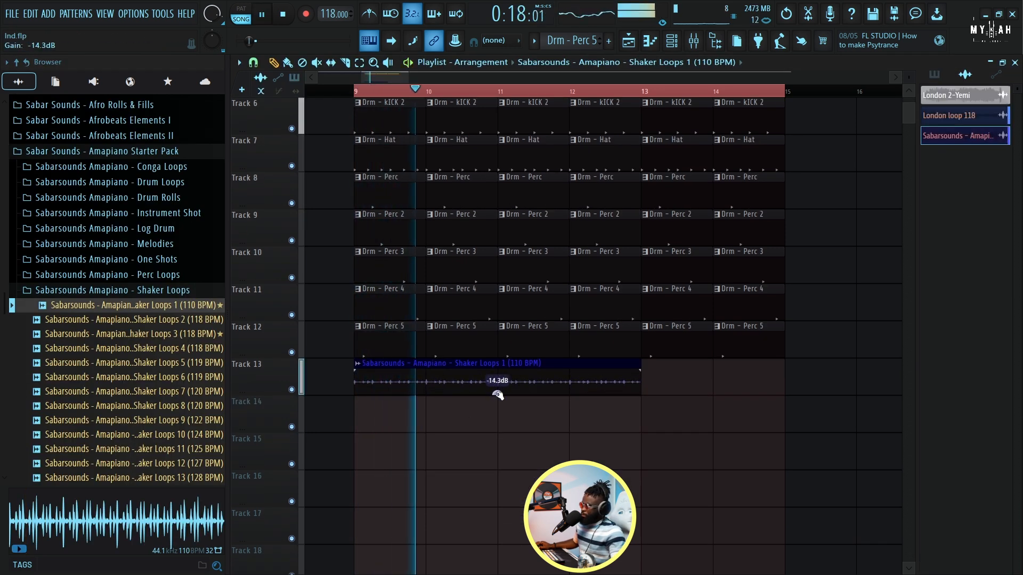
pyautogui.moveTo(498, 395); pyautogui.dragTo(497, 410)
pyautogui.press('space')
# Step: Limit the playback loop to bars 9 through 12 and lower the Track 13 shaker loop's clip gain to -24.8 dB
pyautogui.moveTo(362, 97); pyautogui.dragTo(612, 105)
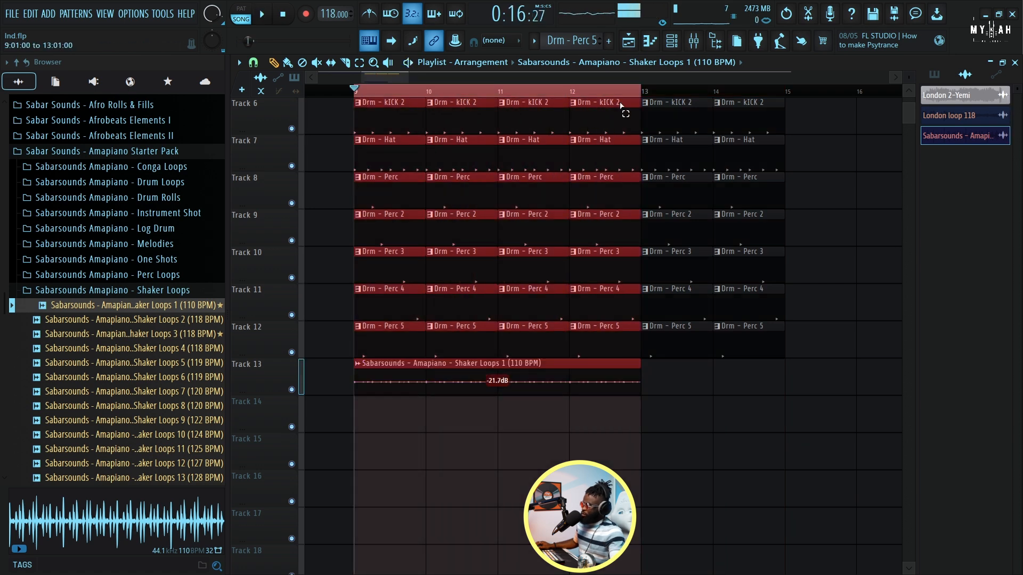
pyautogui.rightClick(681, 394)
pyautogui.press('space')
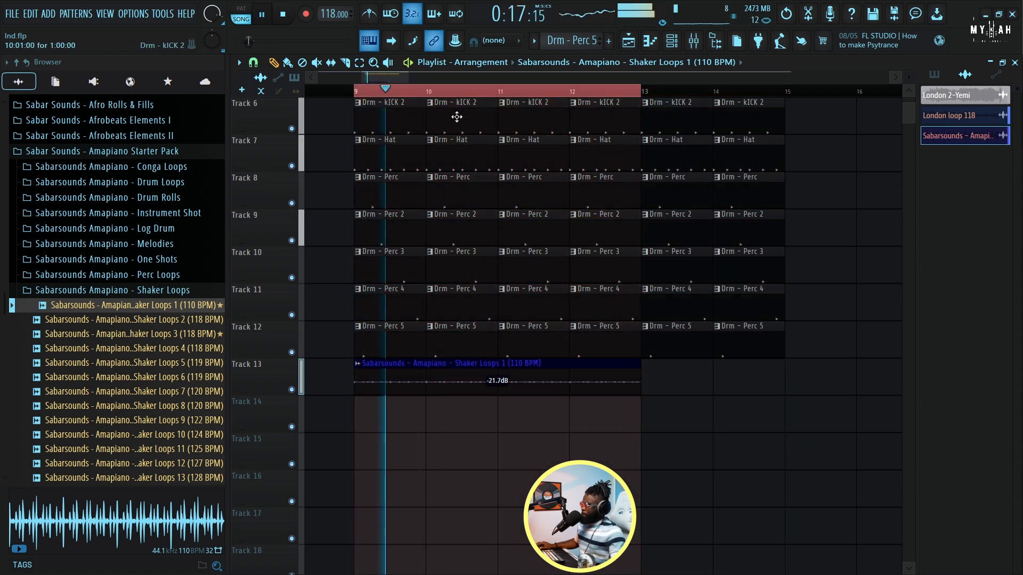
pyautogui.scroll(1, 453, 98)
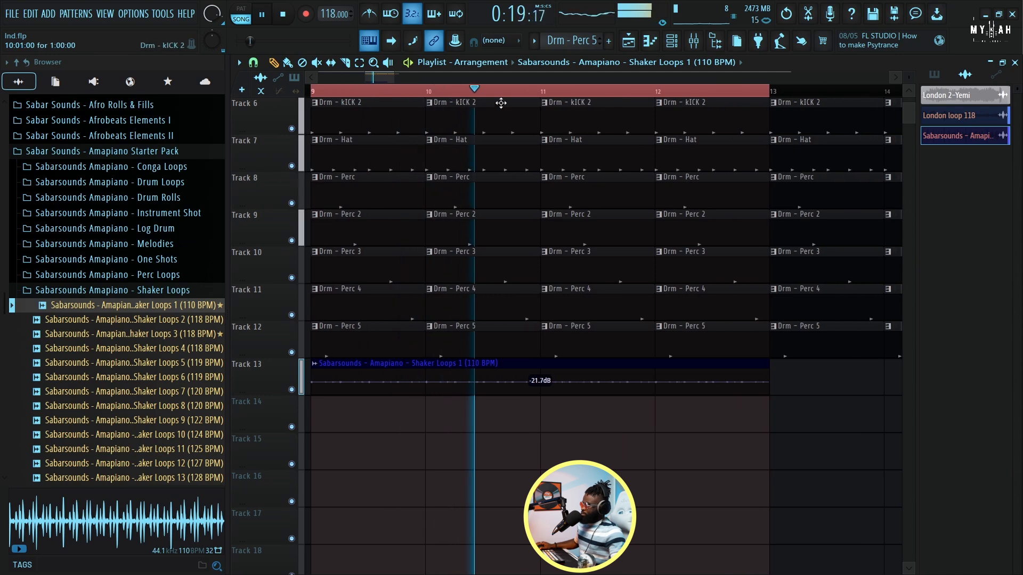
pyautogui.moveTo(546, 395); pyautogui.dragTo(546, 405)
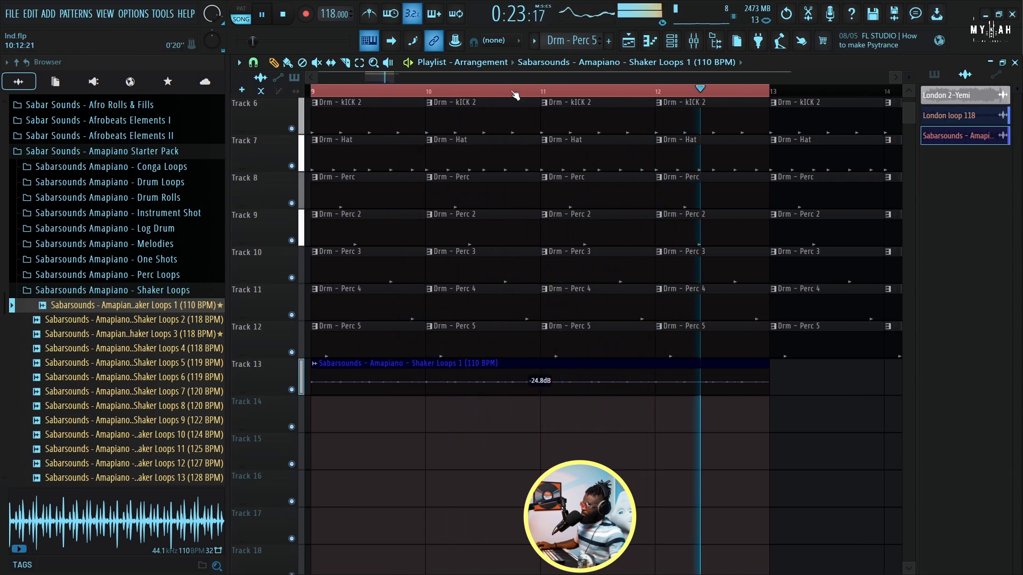
# Step: Place Sabarsounds Amapiano Shaker Loops 8 (120 BPM) on Track 14 at bar 9 and lower its clip gain to -16.5 dB
pyautogui.scroll(-1, 515, 94)
pyautogui.scroll(-1, 514, 95)
pyautogui.moveTo(910, 106); pyautogui.dragTo(911, 76)
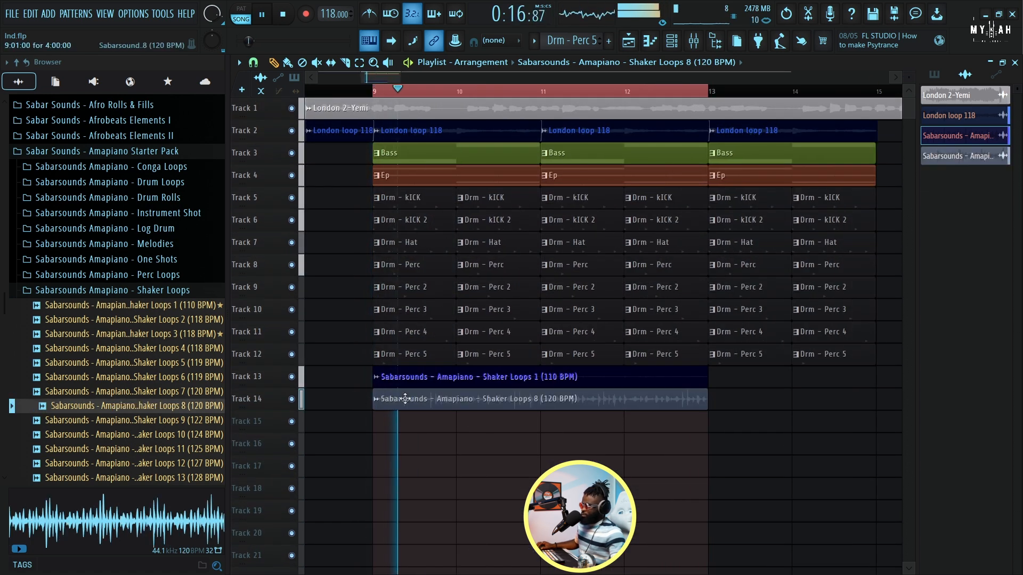
pyautogui.scroll(4, 755, 274)
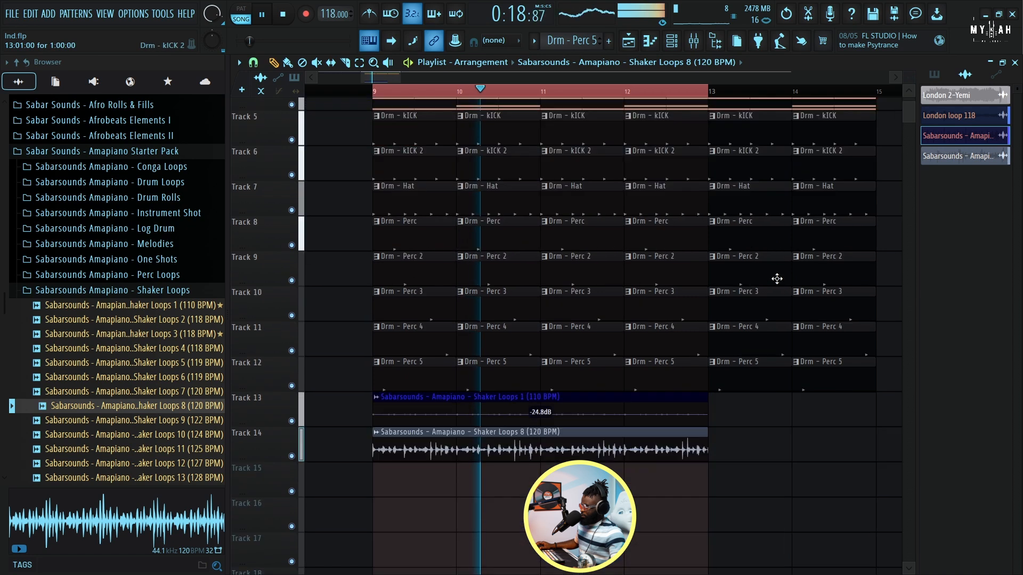
pyautogui.moveTo(541, 286); pyautogui.dragTo(540, 310)
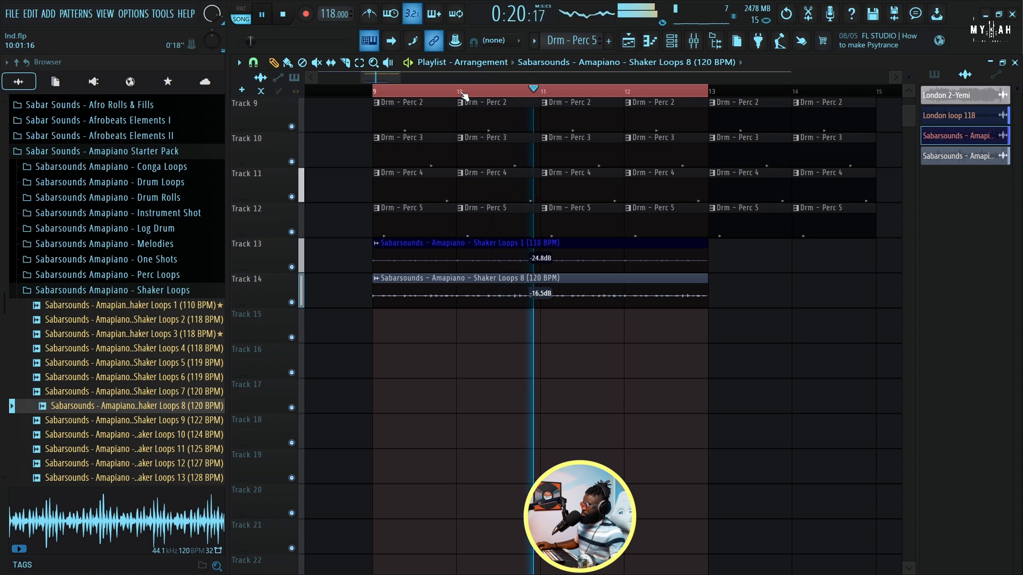
# Step: Clear the loop region, stop playback, and repeat both shaker loops at bar 13 on Tracks 13 and 14
pyautogui.scroll(-2, 464, 95)
pyautogui.scroll(-2, 464, 96)
pyautogui.scroll(5, 541, 222)
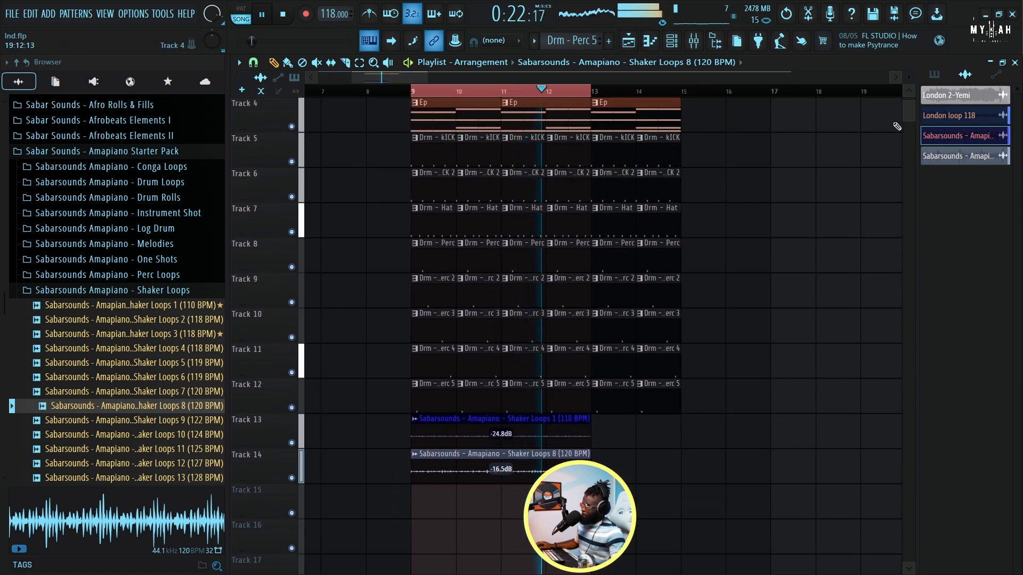
pyautogui.moveTo(907, 106); pyautogui.dragTo(909, 81)
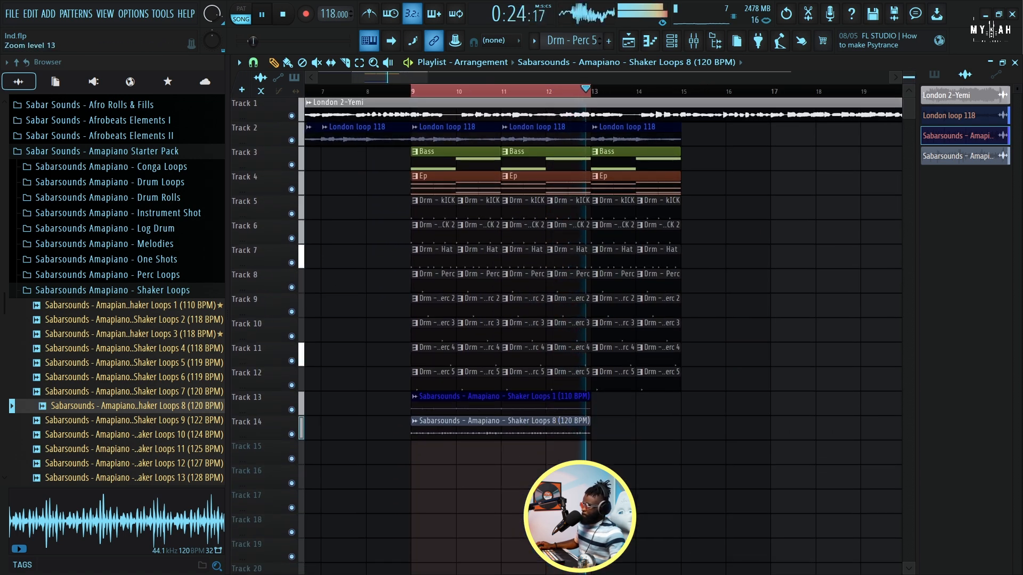
pyautogui.click(580, 91)
pyautogui.click(602, 412)
pyautogui.press('space')
pyautogui.click(597, 427)
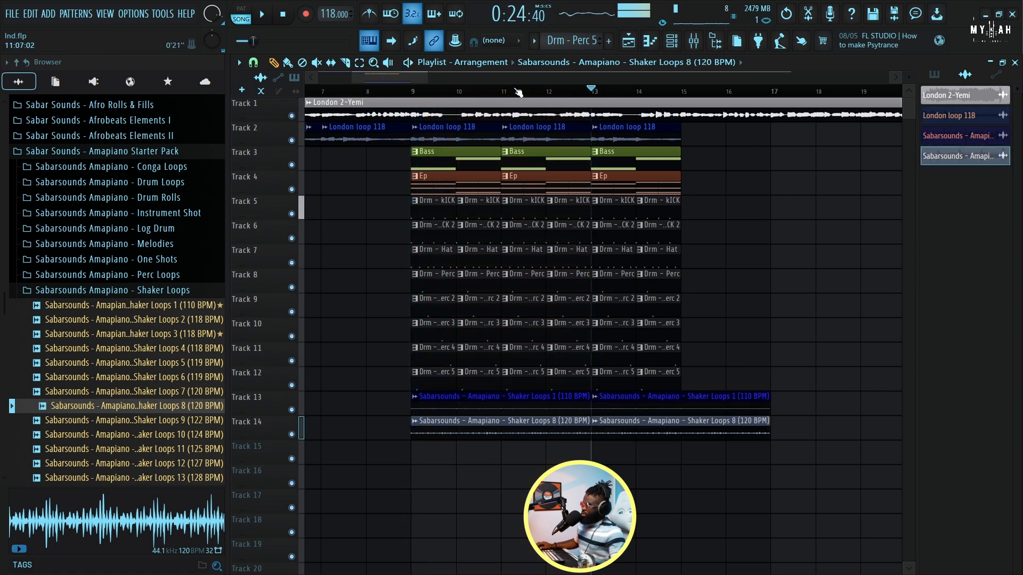
# Step: Duplicate the bar 13 and 14 clips of Tracks 2 to 12 into bars 15 and 16 and listen to the result
pyautogui.scroll(-2, 528, 95)
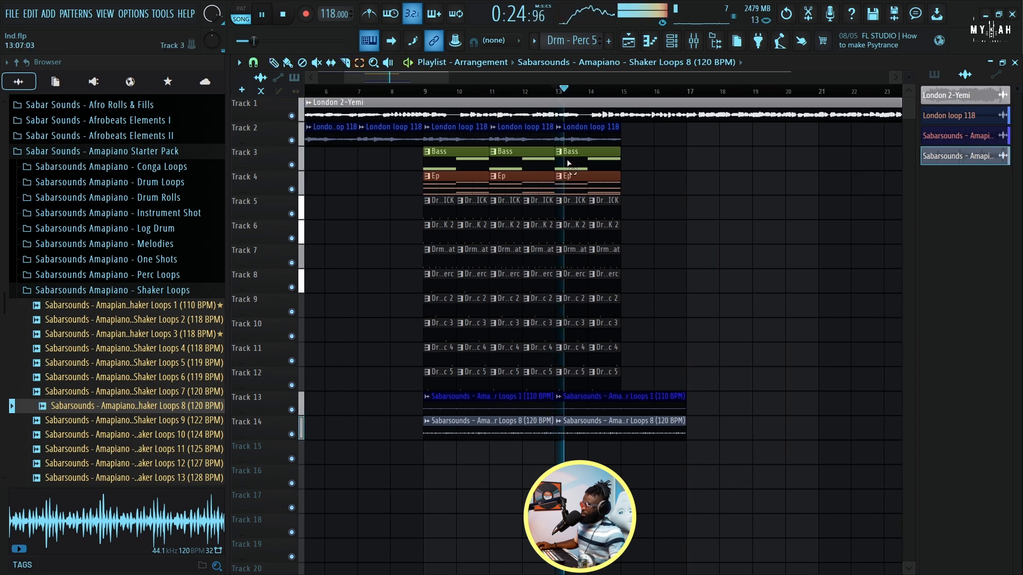
pyautogui.moveTo(559, 127); pyautogui.dragTo(621, 375)
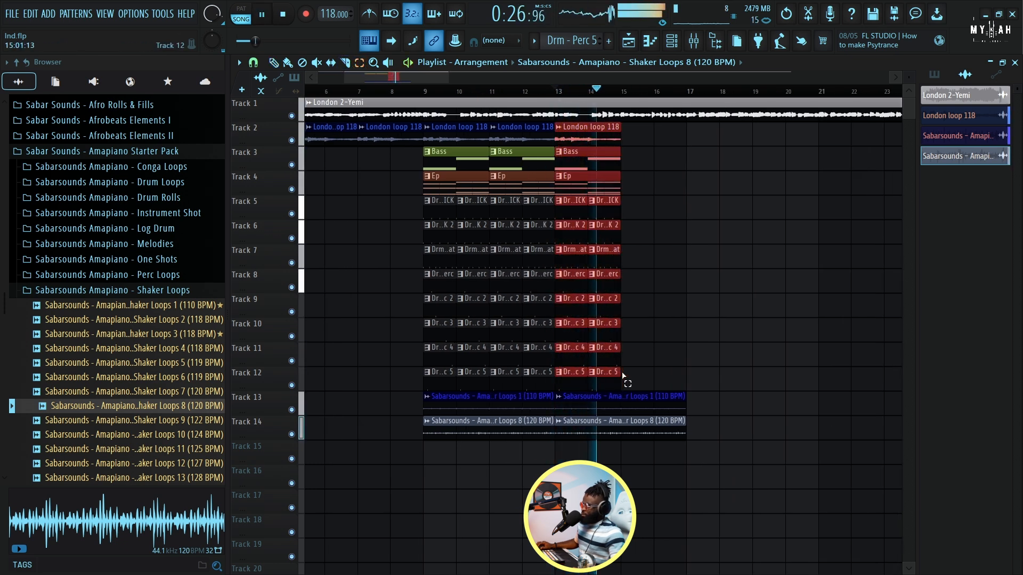
pyautogui.press('space')
pyautogui.hotkey('ctrl', 'b')
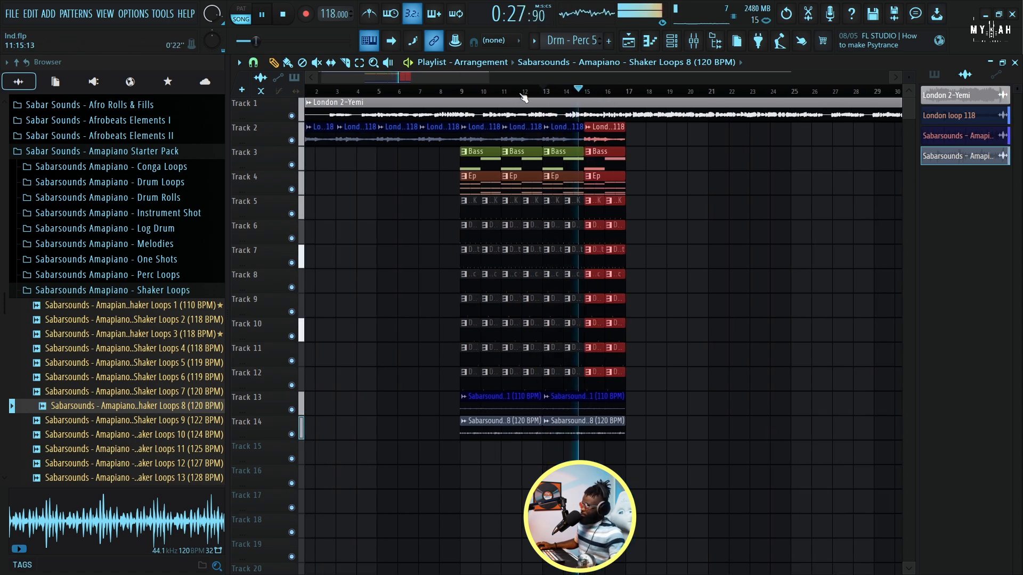
pyautogui.scroll(-5, 522, 99)
pyautogui.scroll(4, 521, 98)
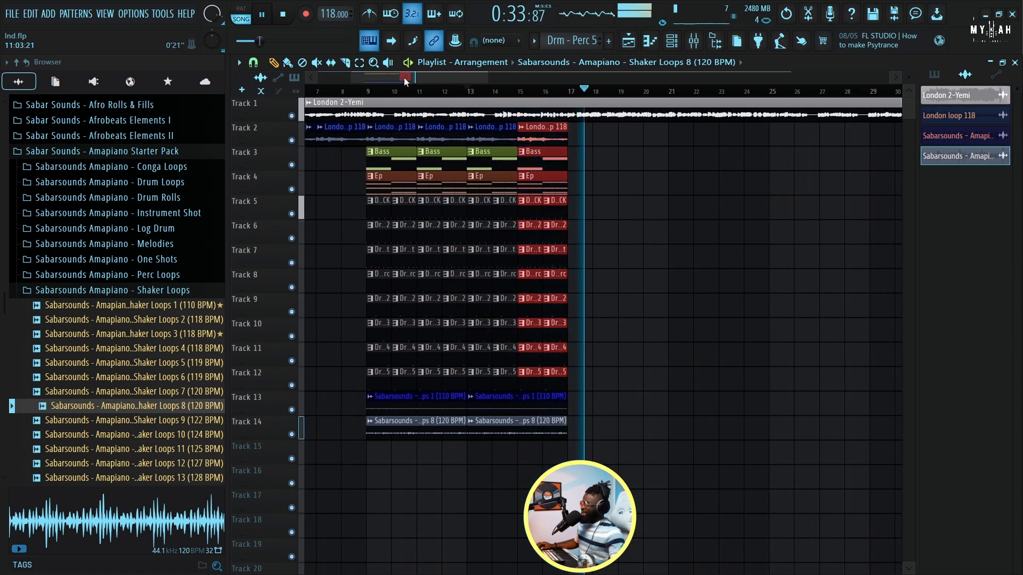
pyautogui.press('space')
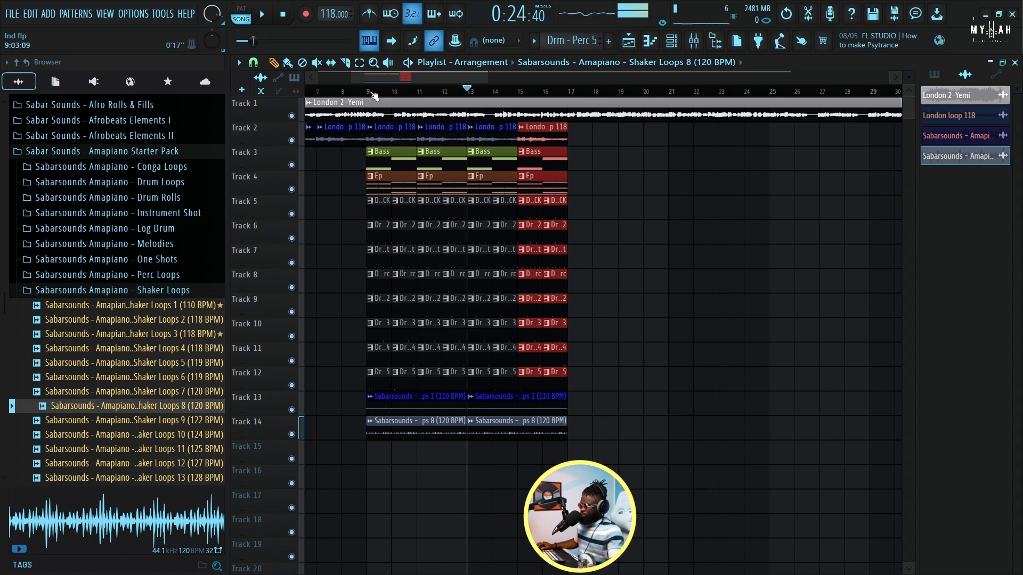
# Step: Set the playback loop to bars 9 through 16 and play it from bar 9
pyautogui.moveTo(372, 94); pyautogui.dragTo(537, 108)
pyautogui.rightClick(632, 205)
pyautogui.press('space')
pyautogui.press('space')
pyautogui.click(376, 95)
pyautogui.press('space')
pyautogui.scroll(3, 372, 96)
pyautogui.scroll(-2, 373, 95)
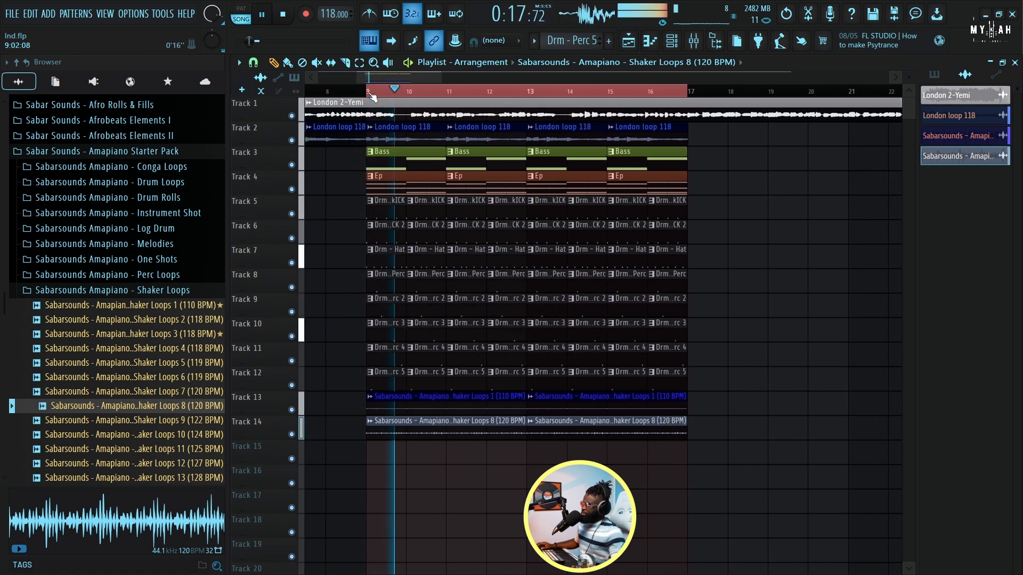
# Step: Give the Drm patterns random colours in the pattern list, starting with Drm - kICK
pyautogui.click(475, 208)
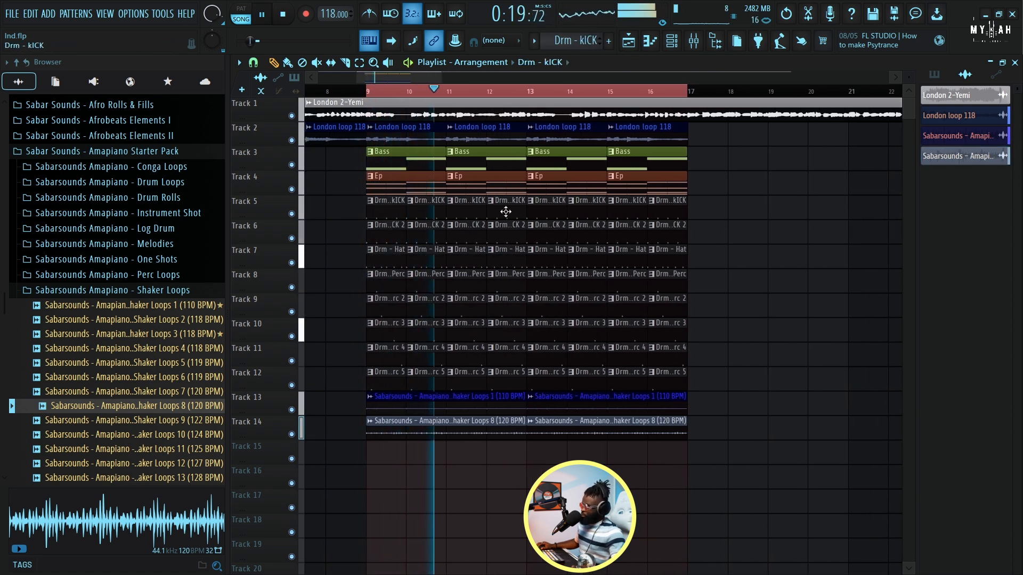
pyautogui.click(935, 75)
pyautogui.rightClick(941, 155)
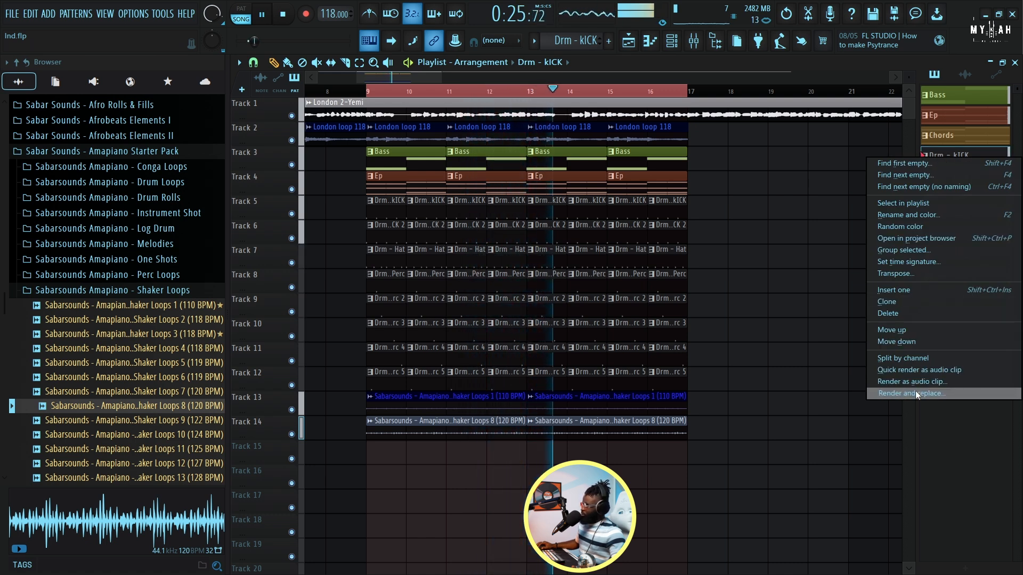
pyautogui.click(901, 225)
pyautogui.rightClick(939, 171)
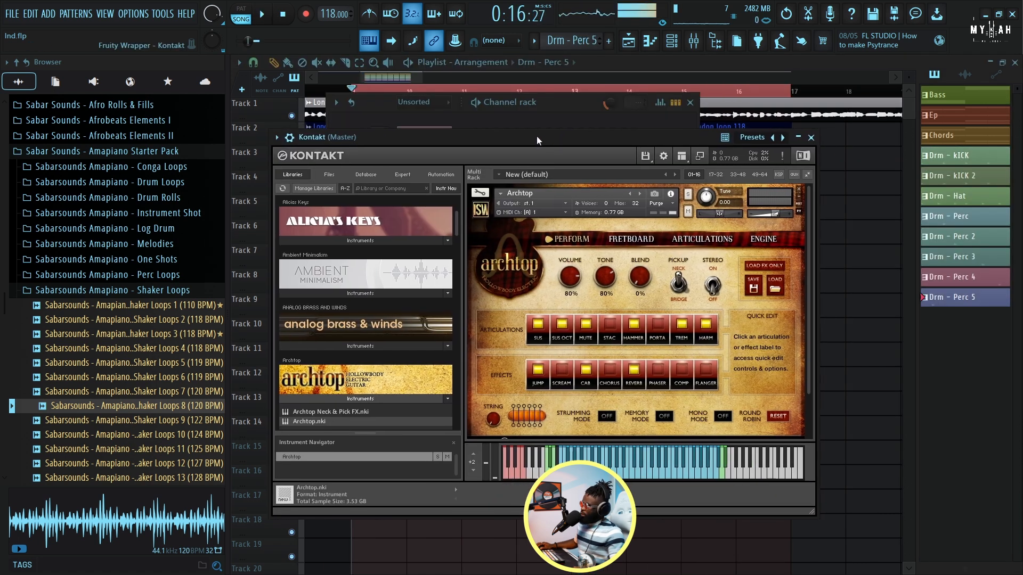
# Step: Audition the Archtop guitar in Kontakt and create a two-bar riff of G5, A5 and F5 notes in a new pattern named Mutted
pyautogui.moveTo(536, 137); pyautogui.dragTo(534, 137)
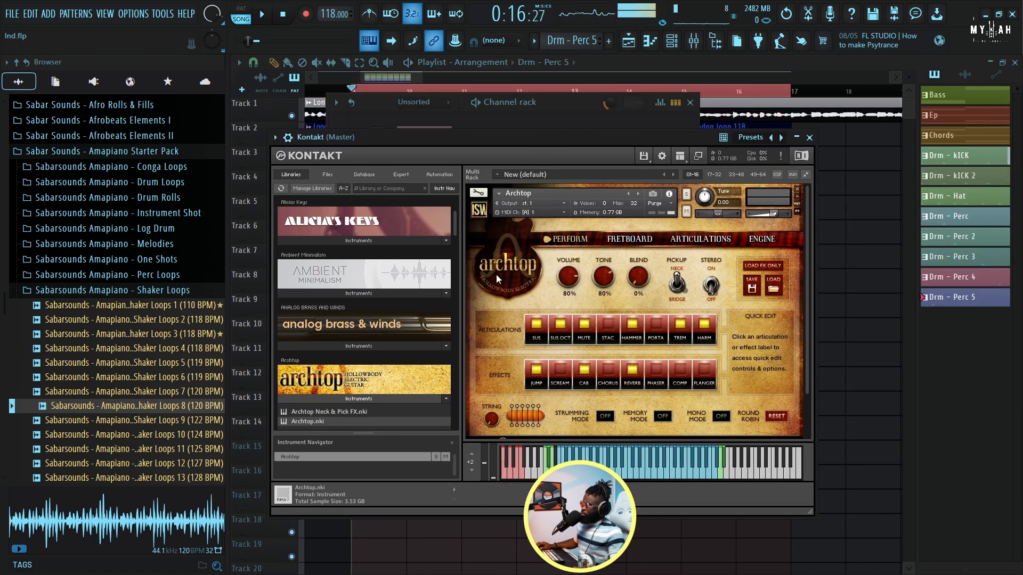
pyautogui.click(512, 474)
pyautogui.moveTo(528, 138); pyautogui.dragTo(535, 140)
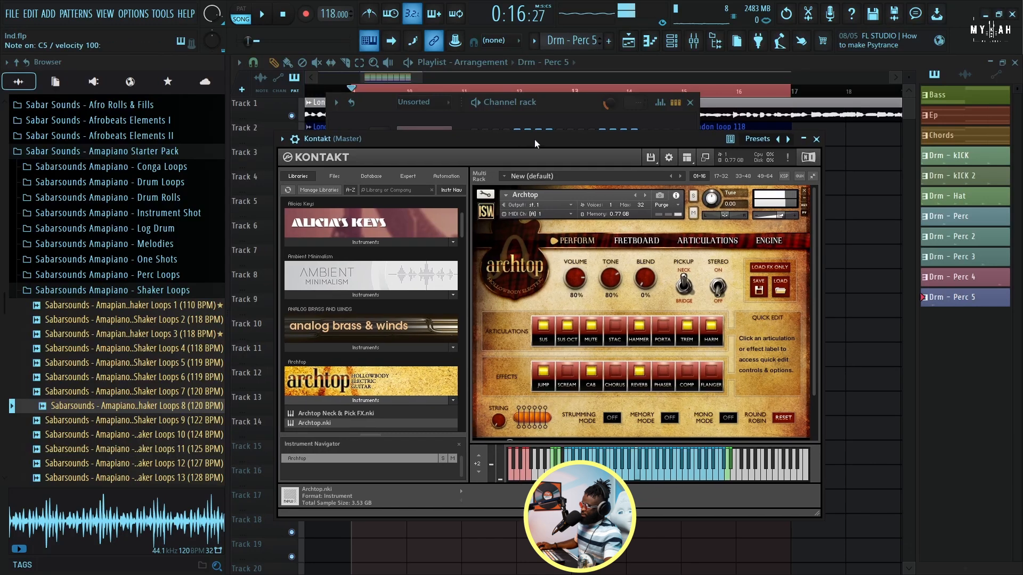
pyautogui.click(534, 42)
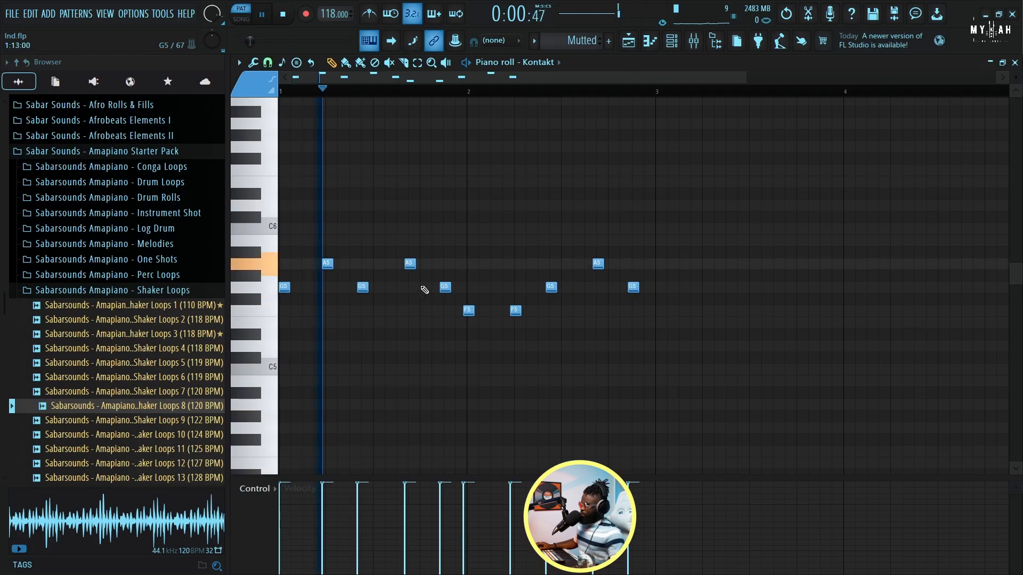
# Step: Stop playback, open the Kontakt guitar channel with its wrapper settings, and route it to mixer insert 4
pyautogui.click(670, 42)
pyautogui.press('space')
pyautogui.click(424, 353)
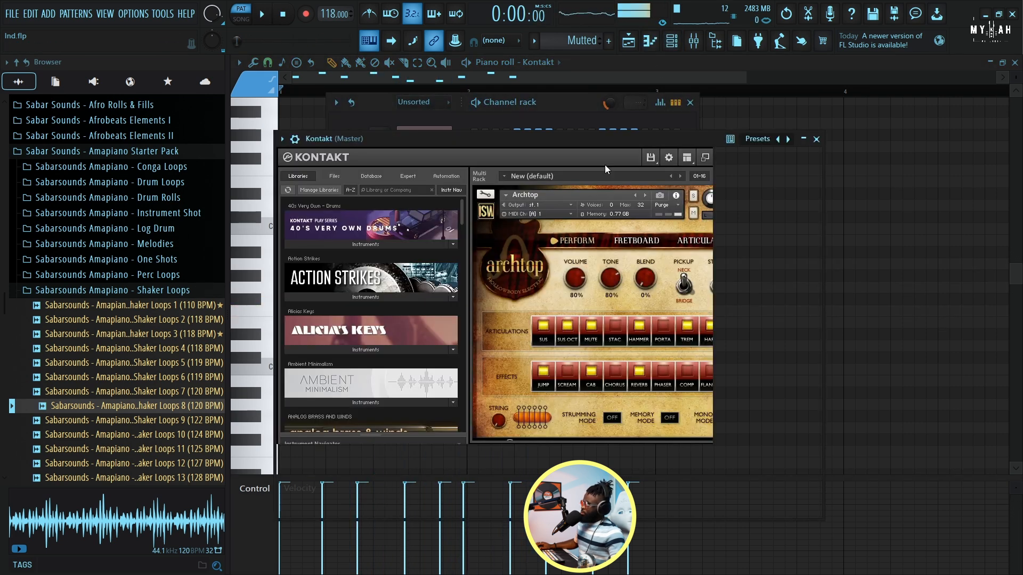
pyautogui.click(281, 138)
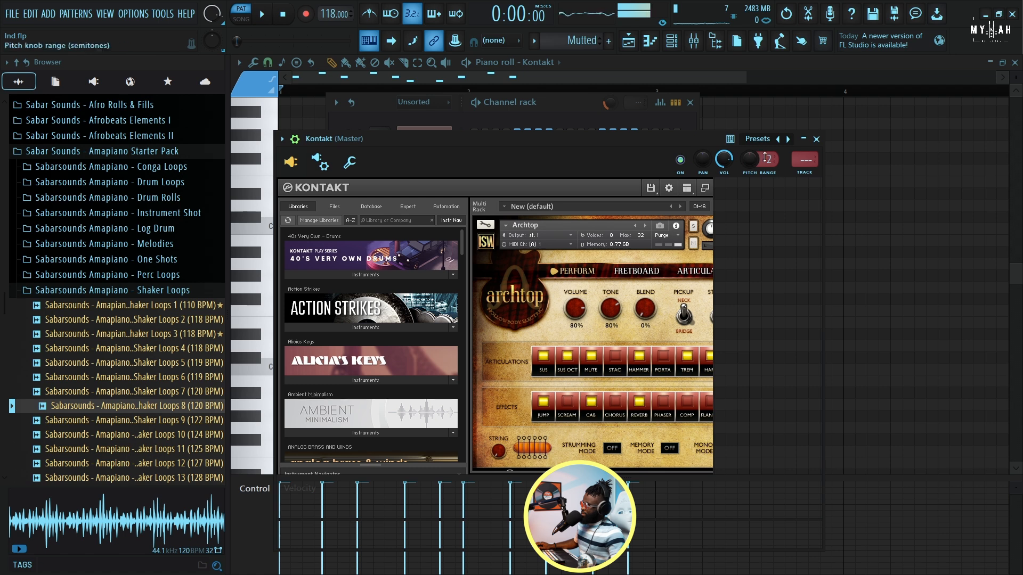
pyautogui.click(805, 171)
# Step: Load the VOCAL SAMPLE PRESET mixer track state on the Kontakt insert
pyautogui.click(238, 63)
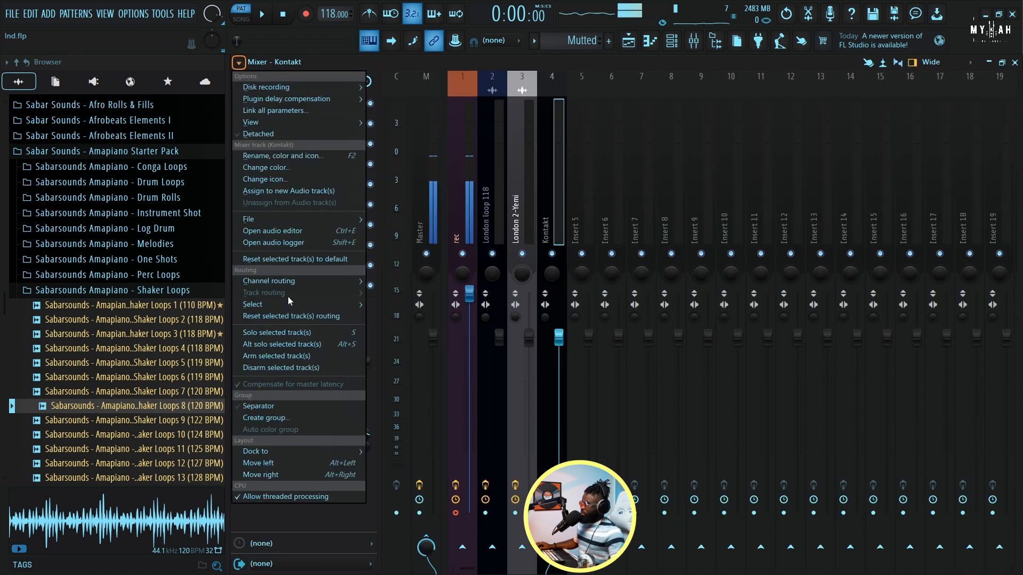
pyautogui.moveTo(282, 219)
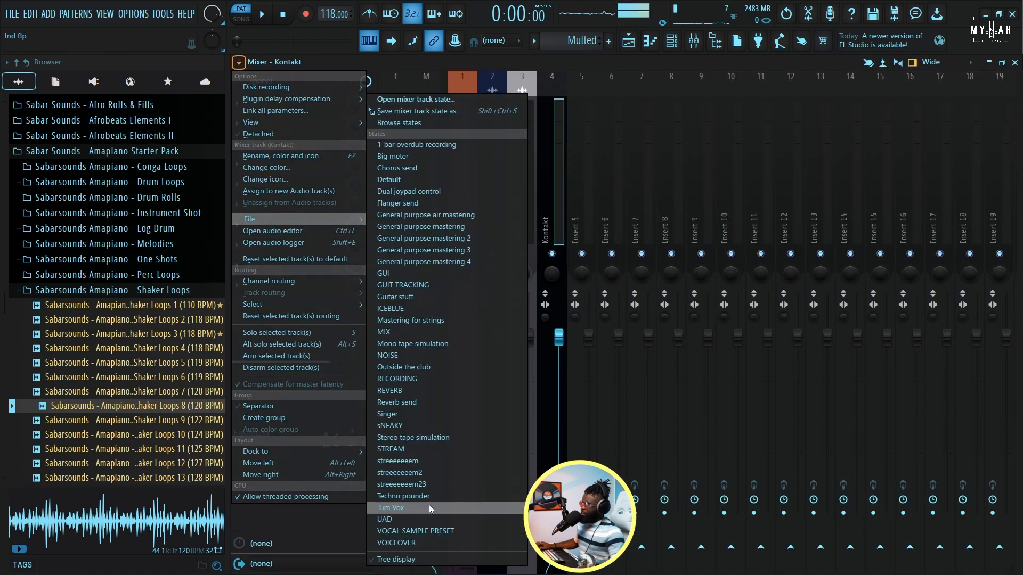
pyautogui.click(443, 534)
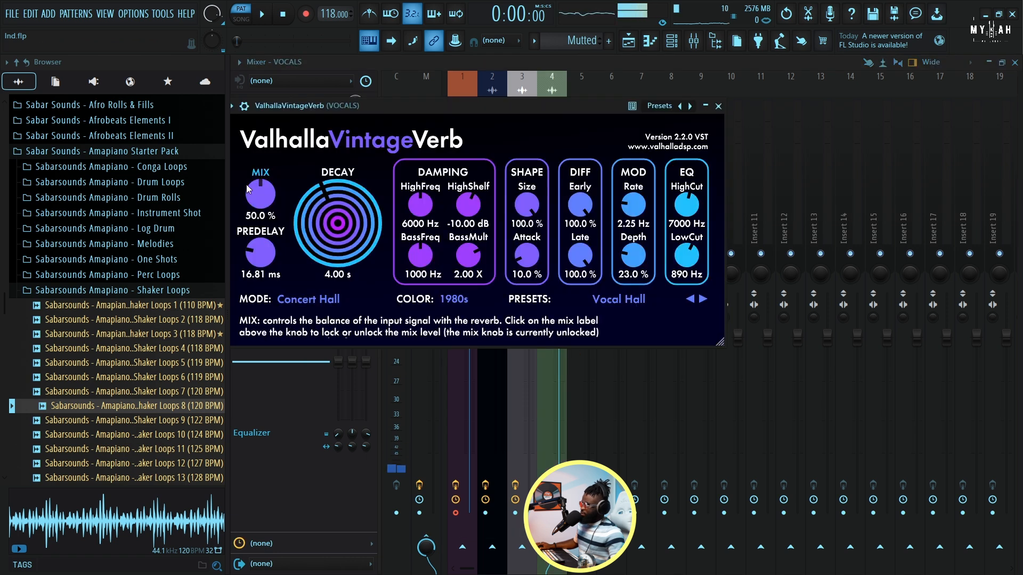
pyautogui.click(374, 75)
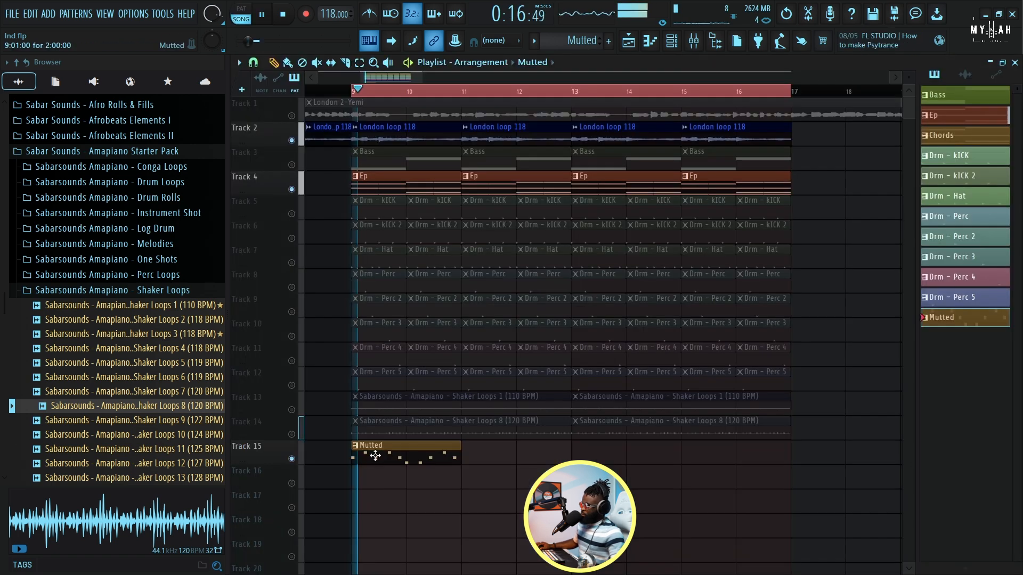
# Step: Examine the Mutted riff and the Bass pattern in the piano roll, and return to the playlist
pyautogui.doubleClick(377, 447)
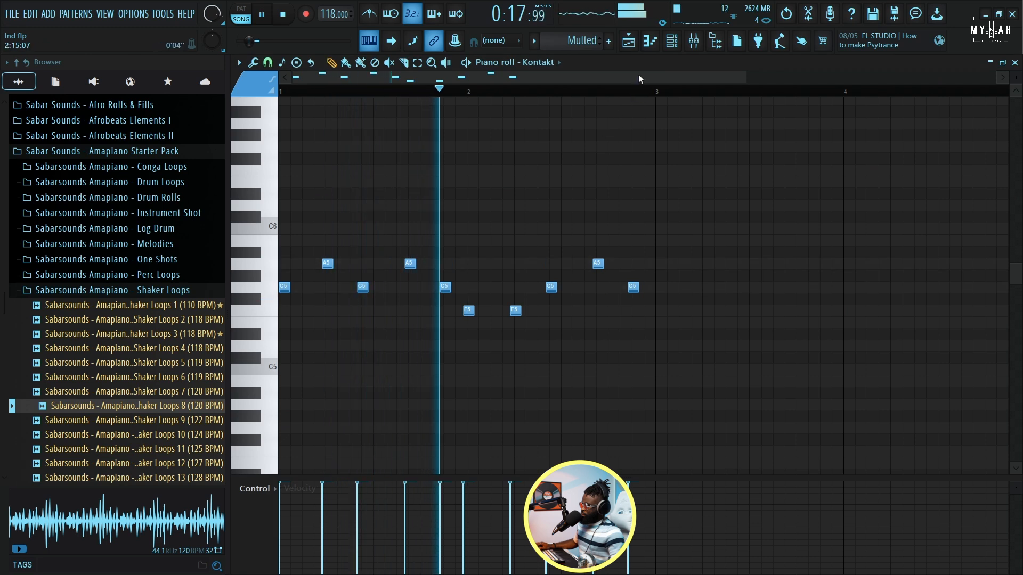
pyautogui.click(671, 41)
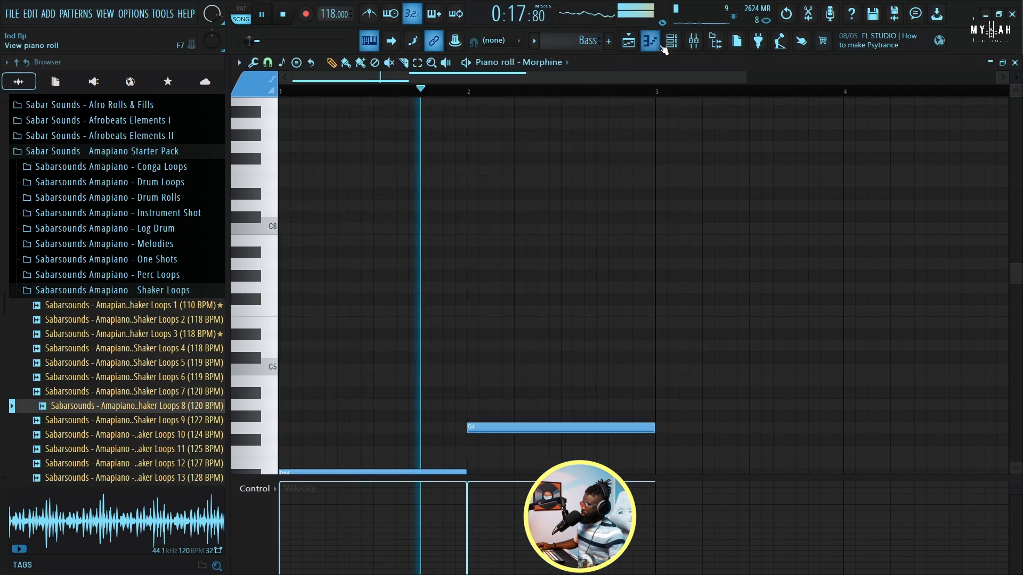
pyautogui.press('F6')
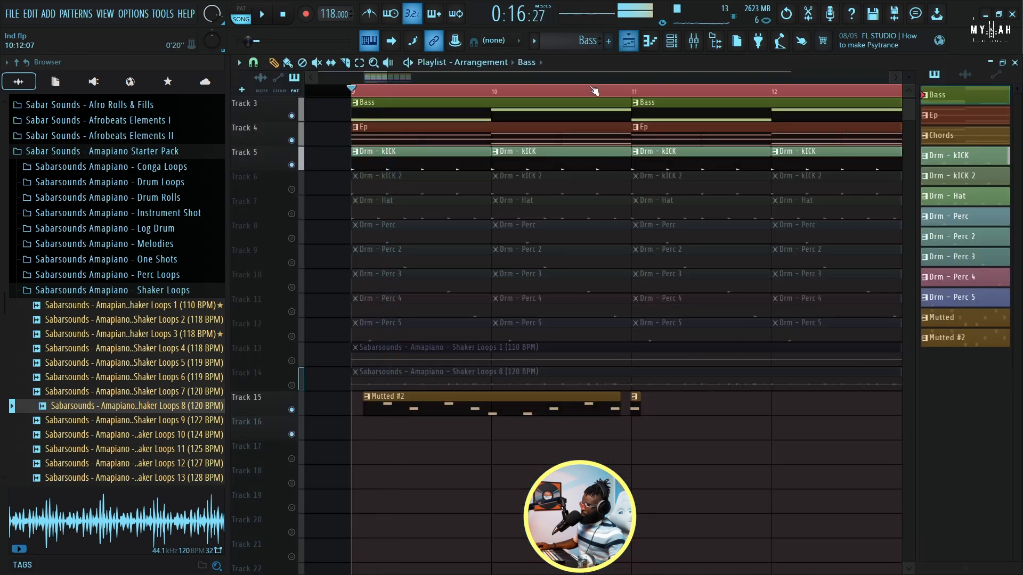
# Step: Unmute Tracks 6 through 14 and play the arrangement with the Mutted #2 guitar riff
pyautogui.click(292, 189)
pyautogui.click(292, 214)
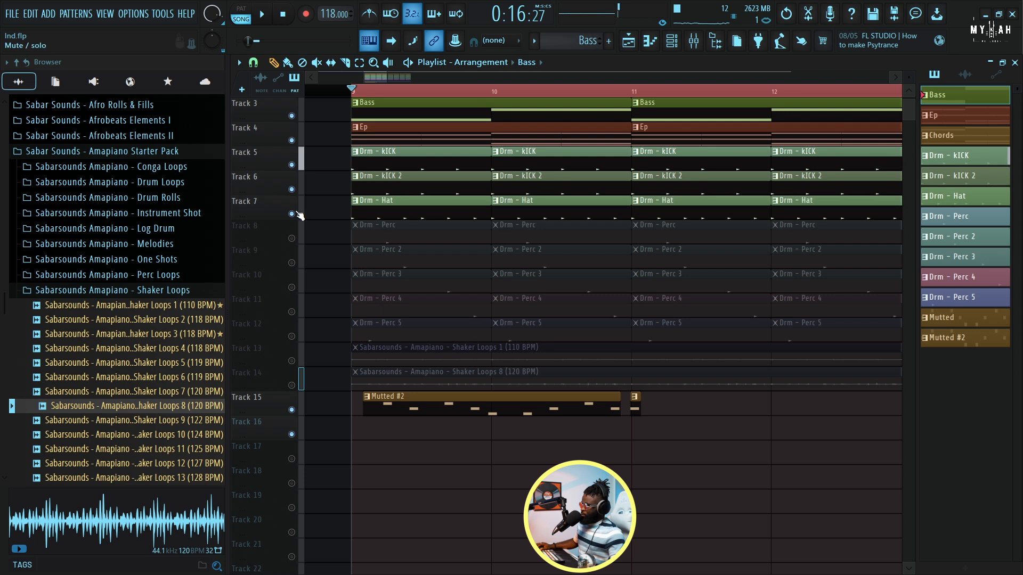
pyautogui.click(292, 238)
pyautogui.press('space')
pyautogui.click(292, 263)
pyautogui.click(291, 287)
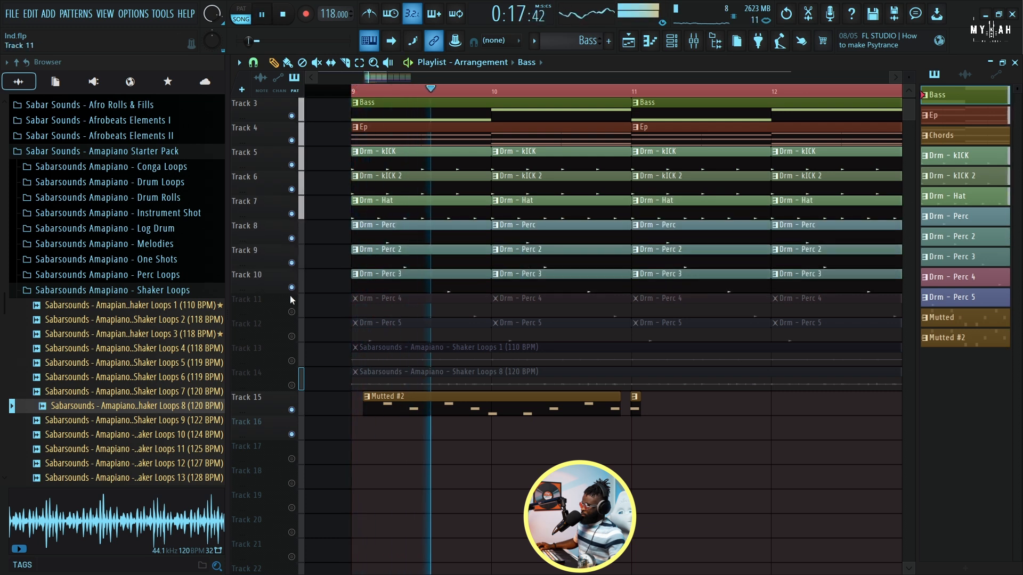
pyautogui.click(292, 311)
pyautogui.click(291, 336)
pyautogui.click(291, 360)
pyautogui.click(291, 385)
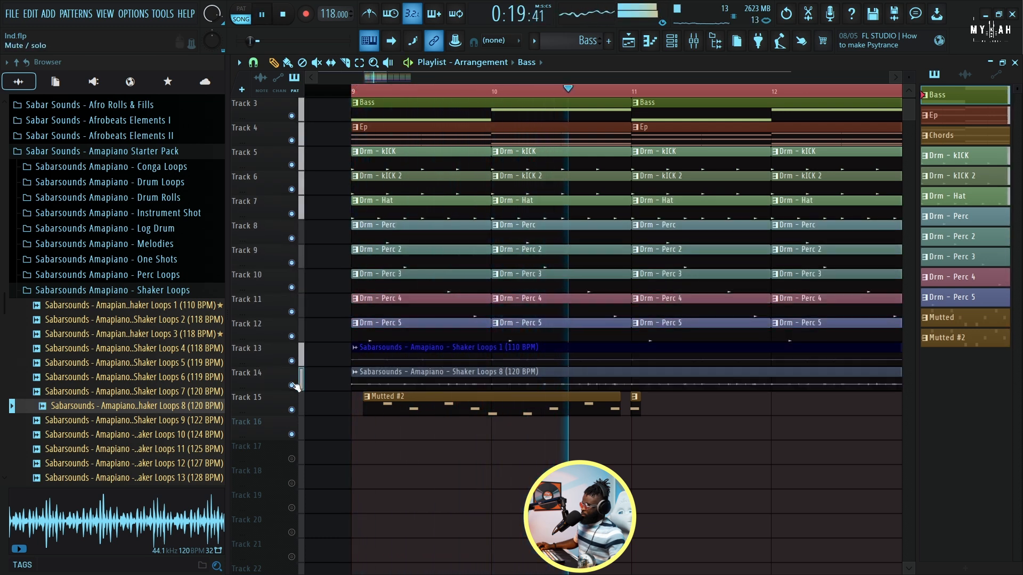
# Step: Check the channel settings of the Shaker Loops 8 clip, close them, and unmute the London 2-Yemi vocal on Track 1 for playback
pyautogui.doubleClick(362, 372)
pyautogui.press('space')
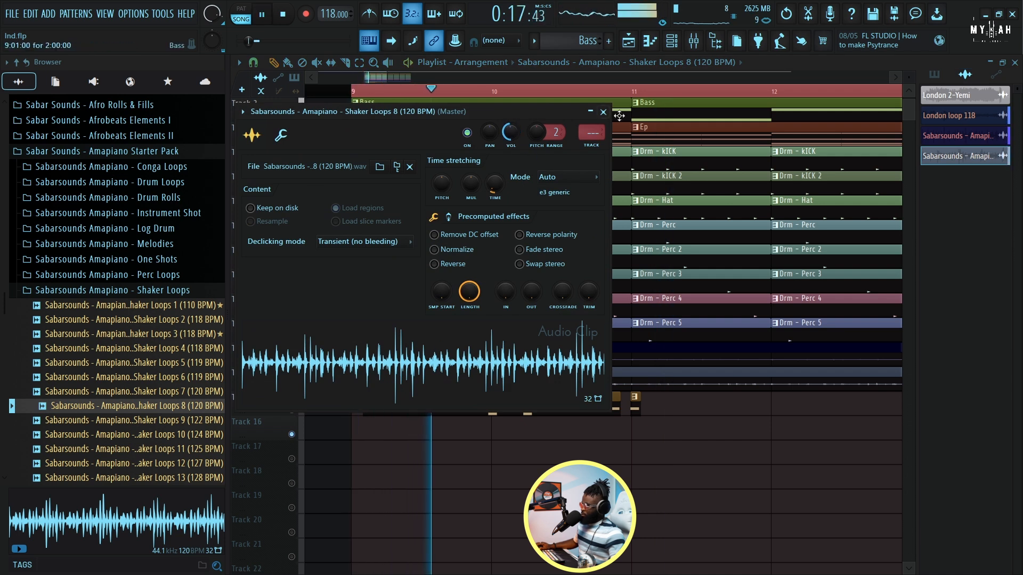
pyautogui.press('Escape')
pyautogui.scroll(2, 554, 255)
pyautogui.press('space')
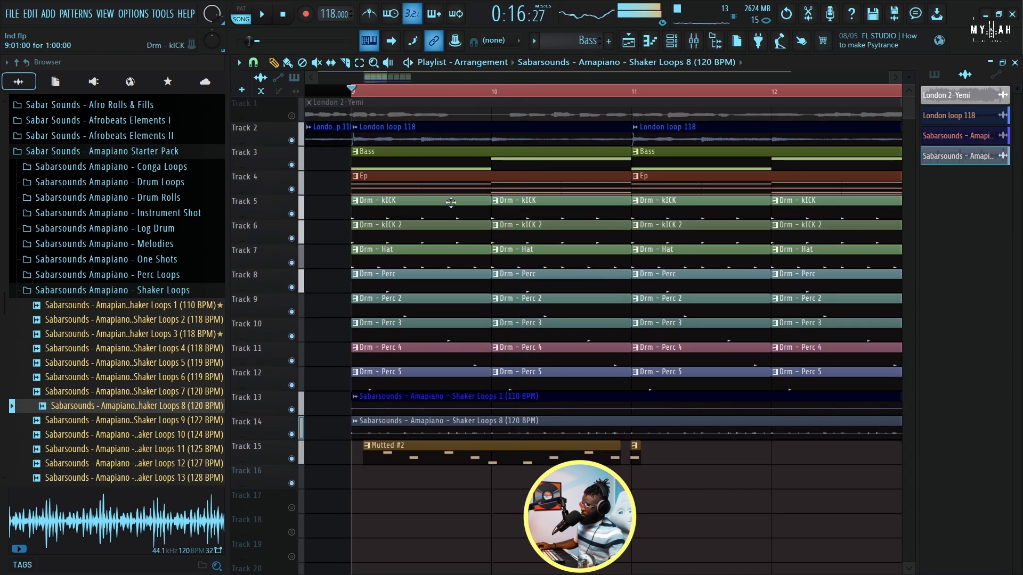
pyautogui.click(292, 116)
pyautogui.press('space')
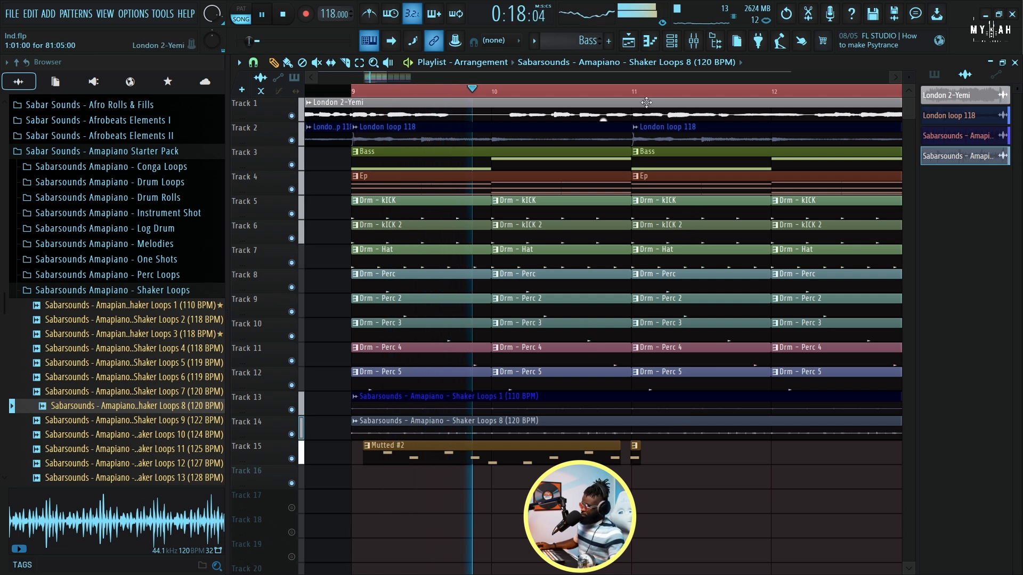
# Step: Nudge the short Mutted clip on Track 15 slightly earlier so it starts just before bar 11
pyautogui.scroll(3, 633, 450)
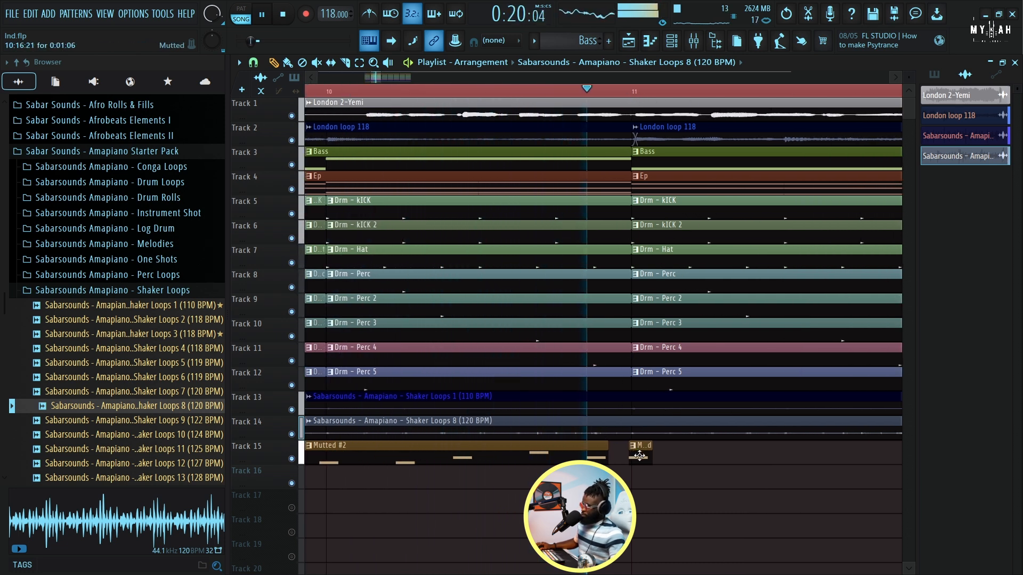
pyautogui.press('space')
pyautogui.moveTo(640, 457); pyautogui.dragTo(636, 457)
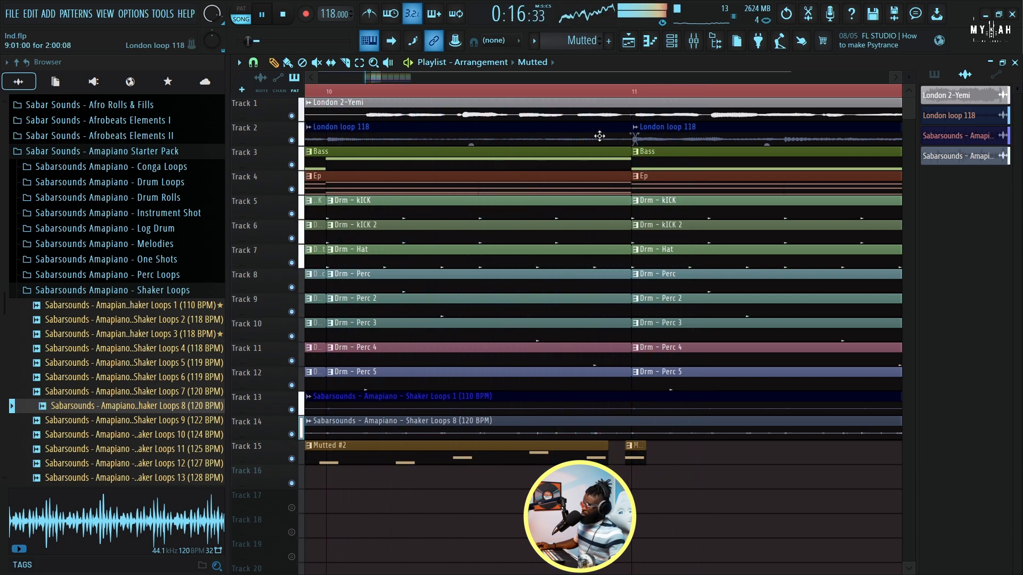
# Step: Repeat the Mutted #2 riff along Track 15 through bar 16 and place short Mutted clips at the bar 11 and 13 joins
pyautogui.scroll(-3, 586, 95)
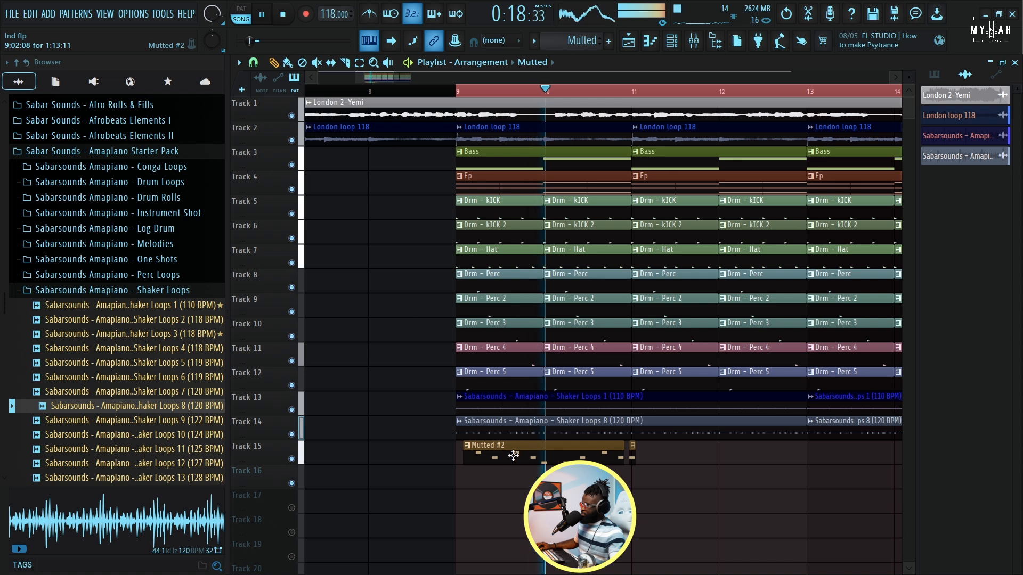
pyautogui.click(651, 451)
pyautogui.hotkey('ctrl', 'b')
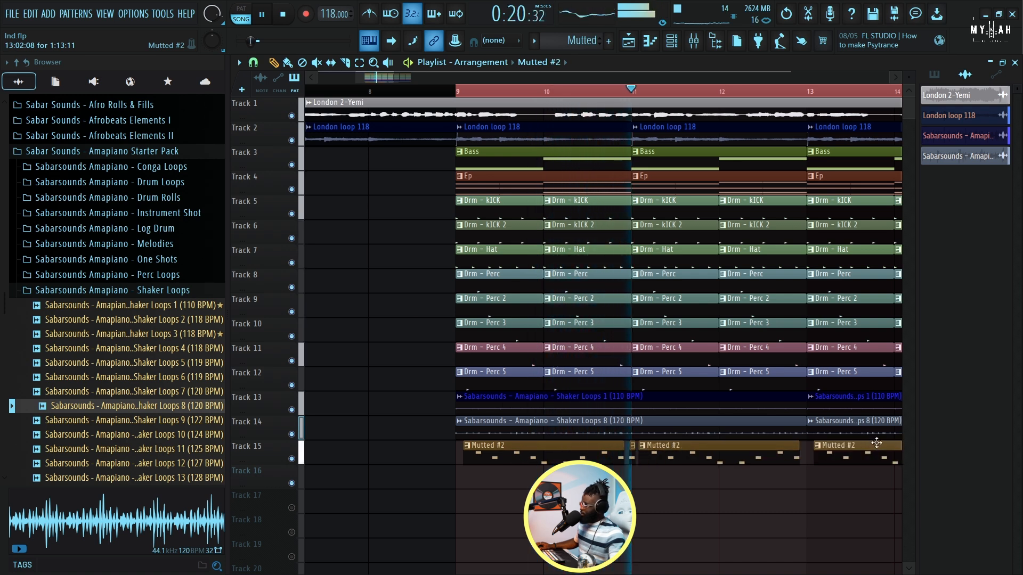
pyautogui.click(633, 463)
pyautogui.click(808, 463)
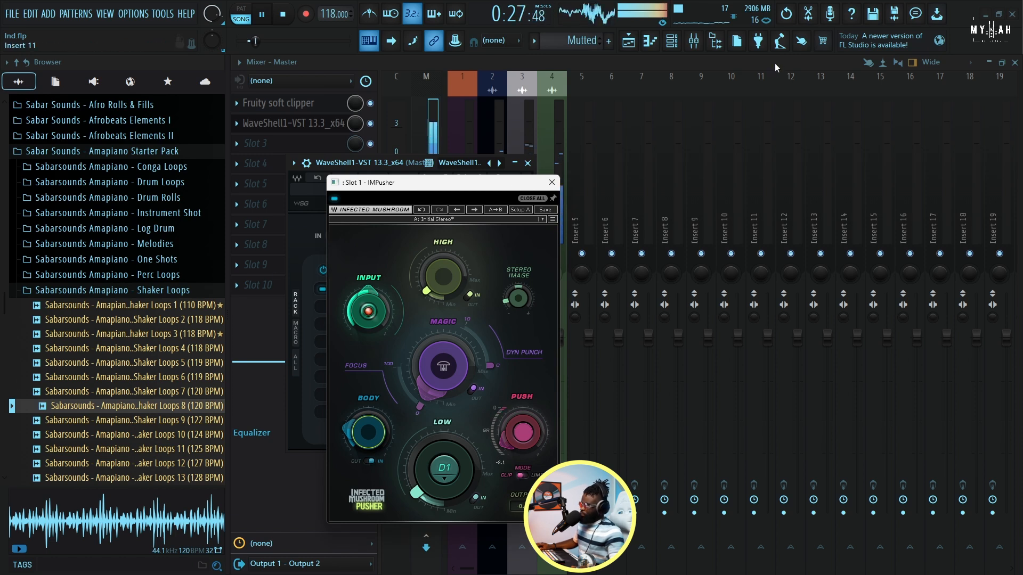
# Step: Return to the playlist, stop playback, and close the IMPusher plugin window
pyautogui.click(638, 45)
pyautogui.press('space')
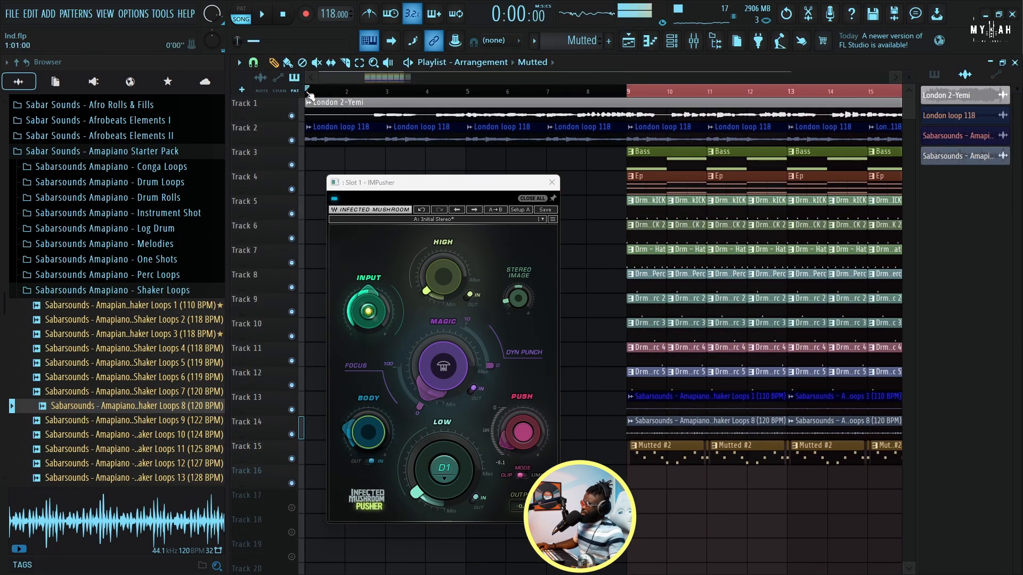
pyautogui.scroll(-1, 309, 95)
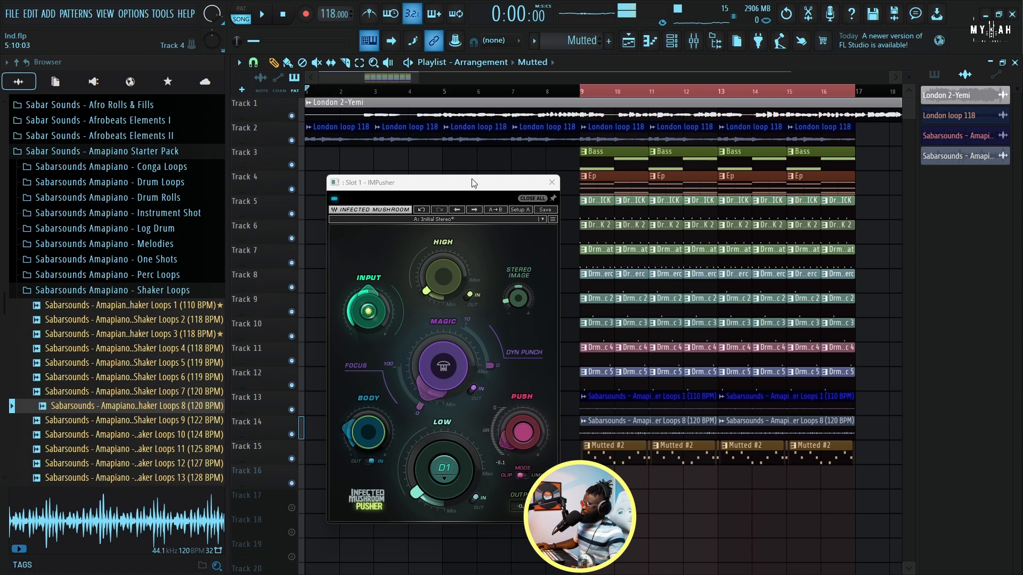
pyautogui.click(552, 184)
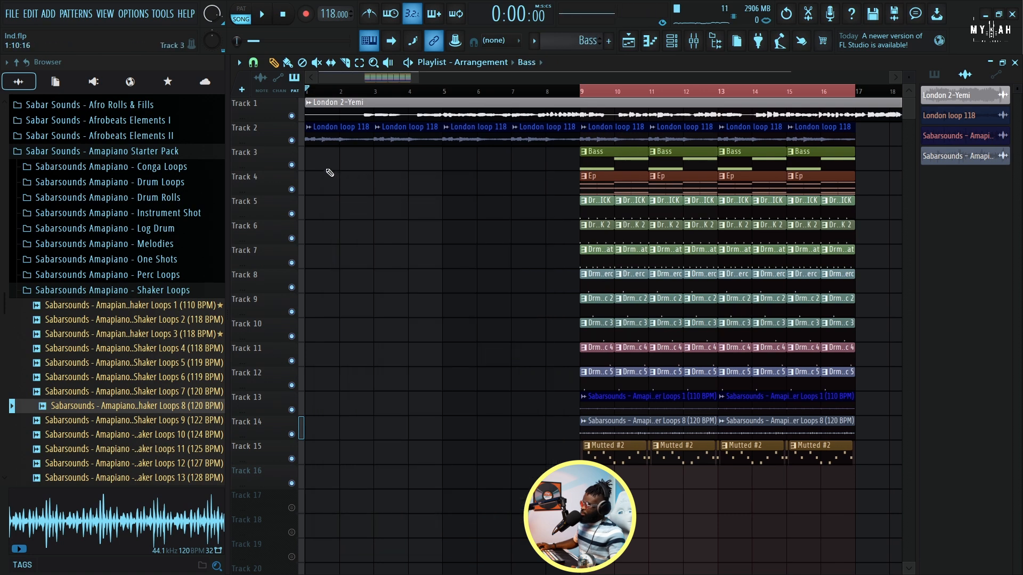
# Step: Fill bars 1 to 8 with the Bass and Ep patterns on Tracks 3 and 4 and the Chords pattern on Track 5
pyautogui.click(449, 170)
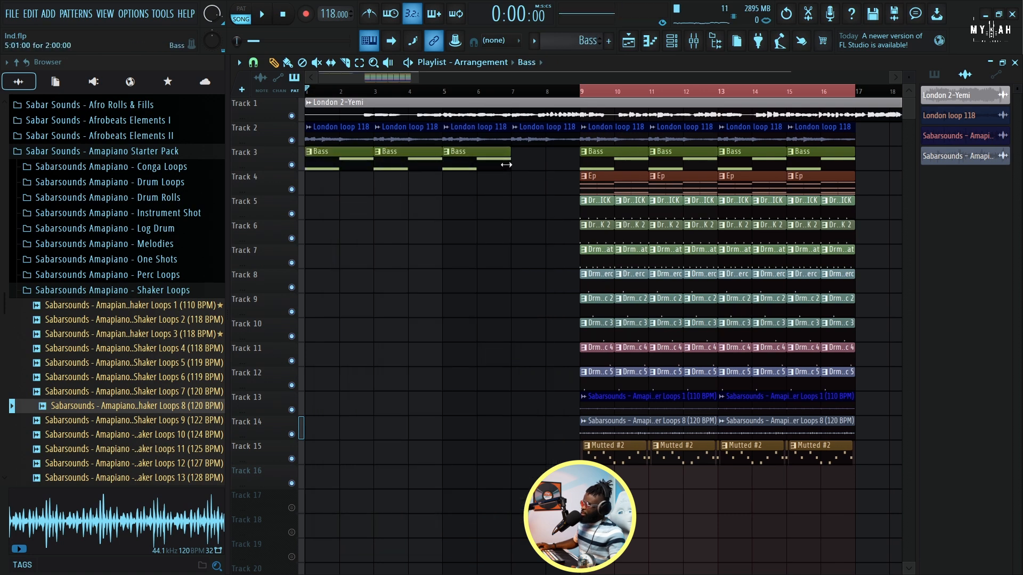
pyautogui.click(519, 163)
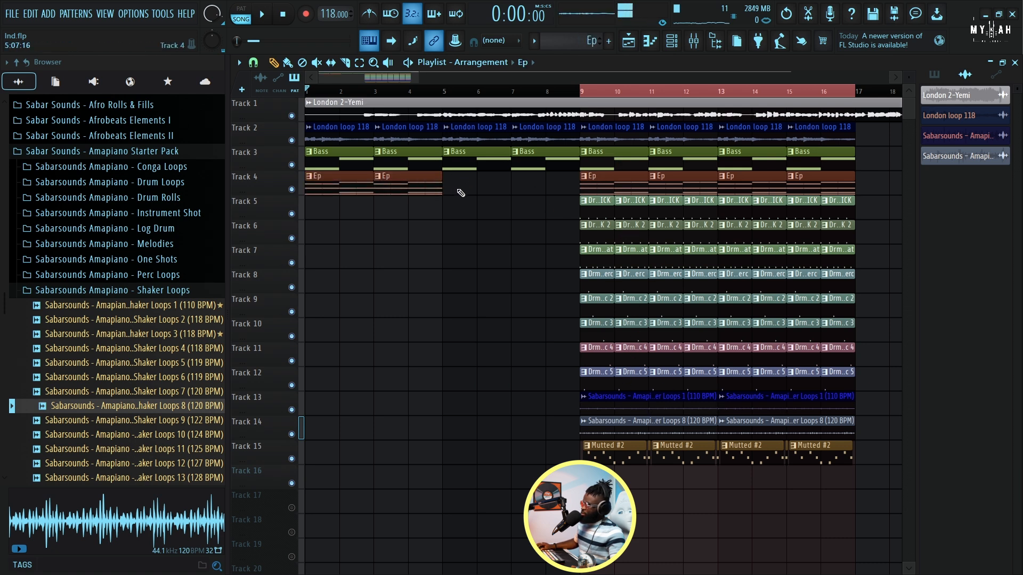
pyautogui.click(526, 187)
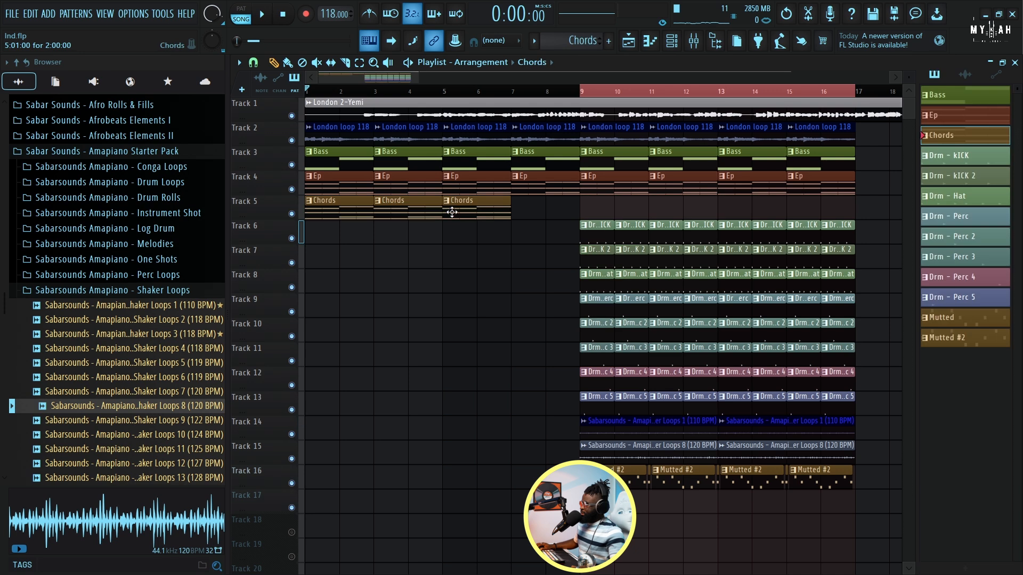
pyautogui.press('space')
pyautogui.click(538, 207)
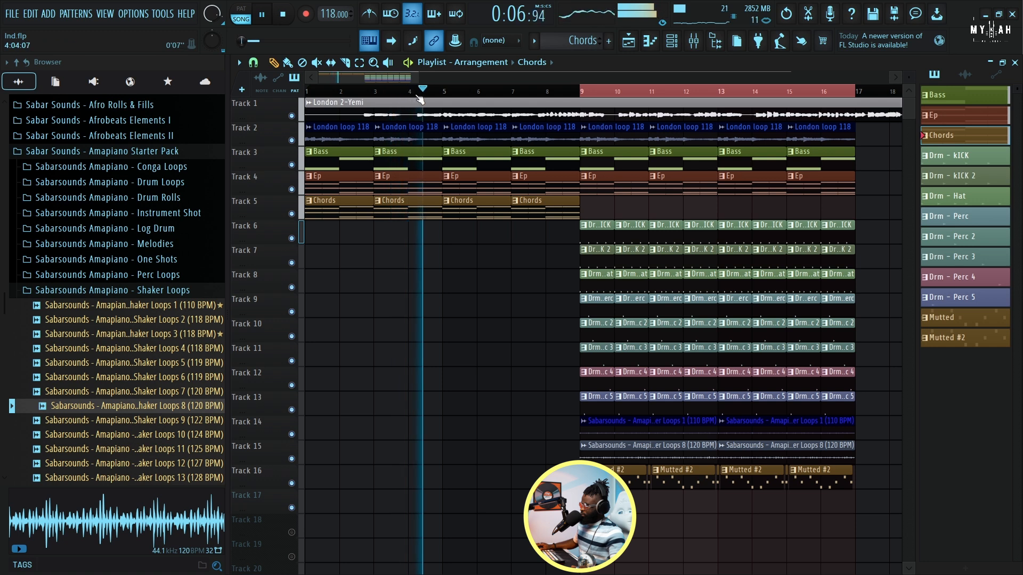
# Step: Play through the intro into the drum section at bar 9 to check the transition, and stop playback
pyautogui.scroll(-3, 419, 99)
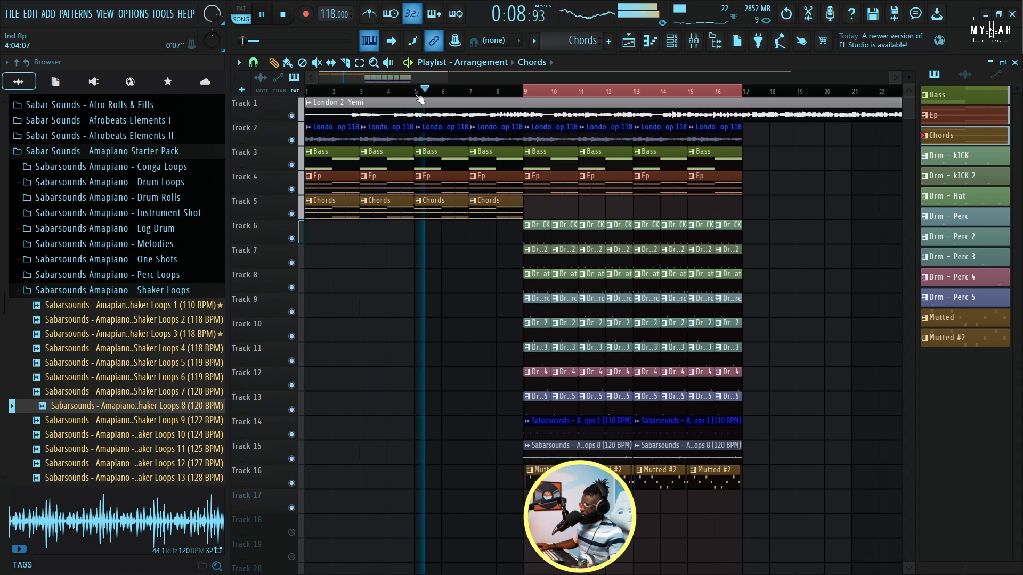
pyautogui.scroll(-2, 421, 99)
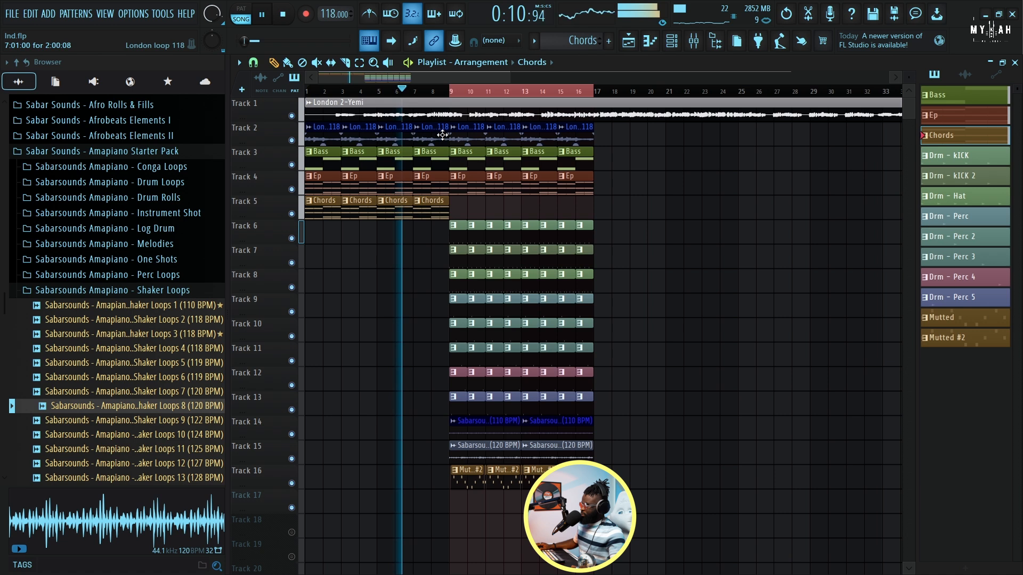
pyautogui.scroll(4, 436, 99)
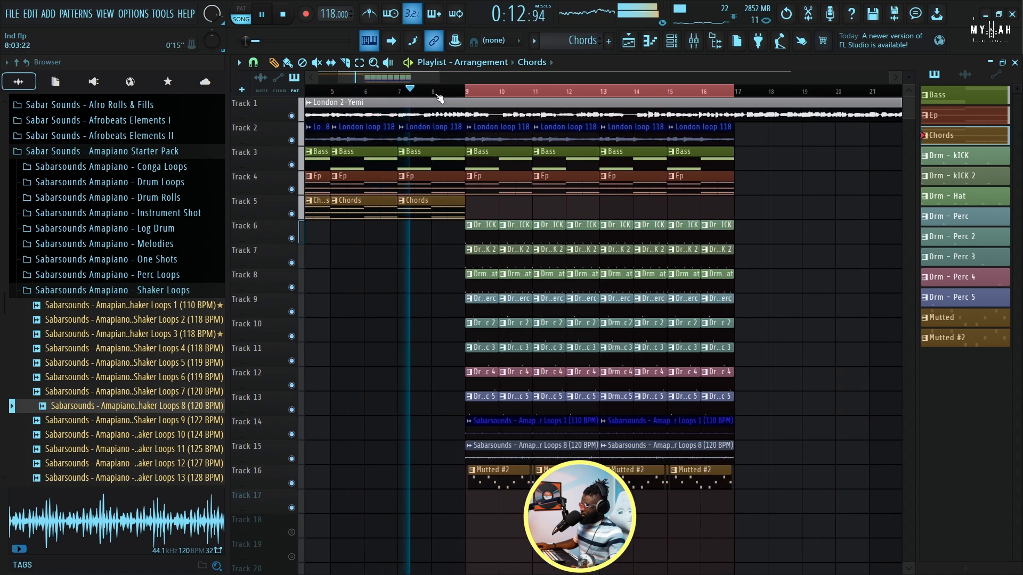
pyautogui.scroll(3, 436, 98)
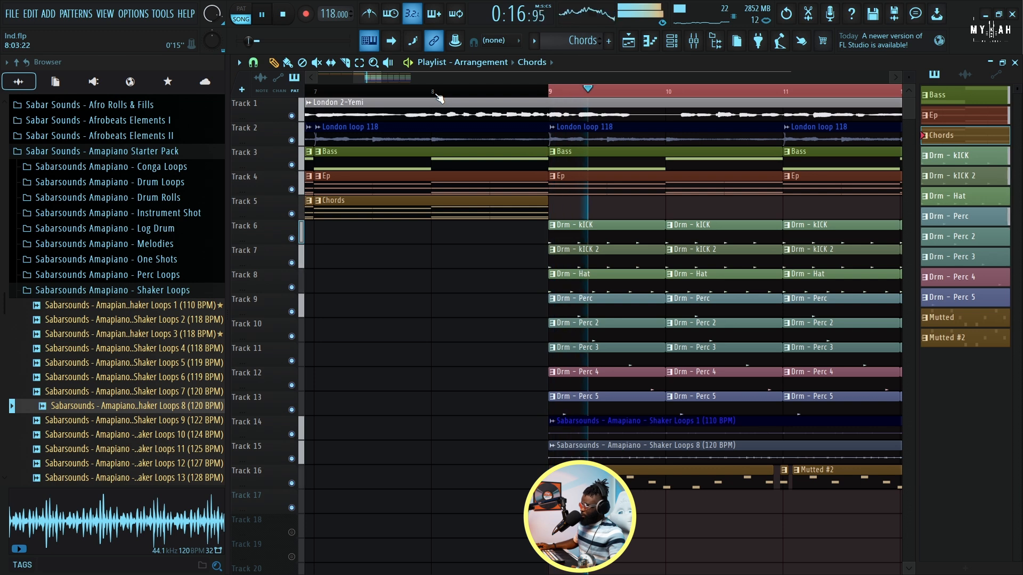
pyautogui.scroll(-1, 585, 224)
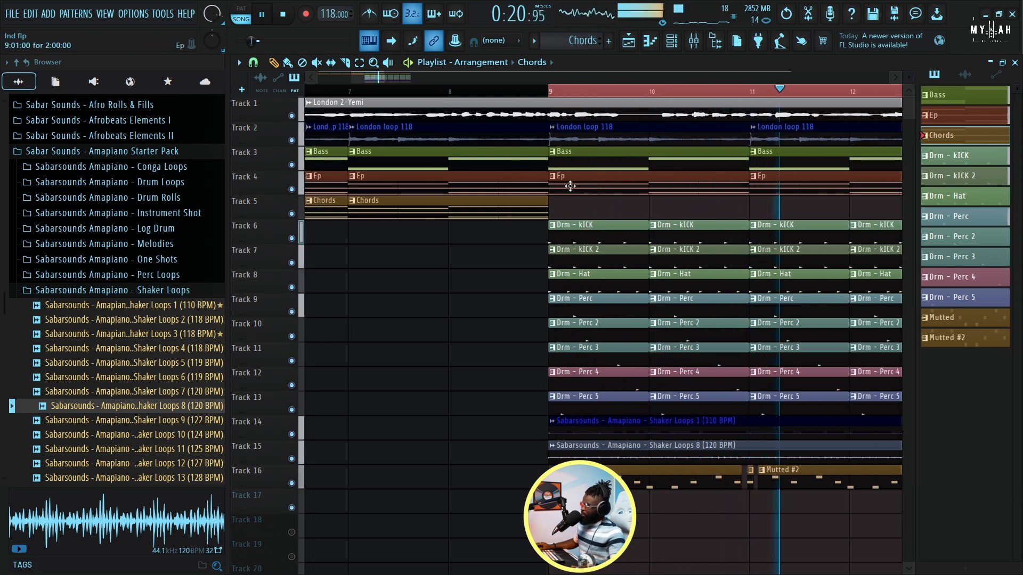
pyautogui.scroll(-6, 564, 180)
pyautogui.press('space')
# Step: Move the selected Mutted #2 guitar riffs on Track 16 to bars 5 to 8 and play the intro
pyautogui.scroll(-2, 401, 176)
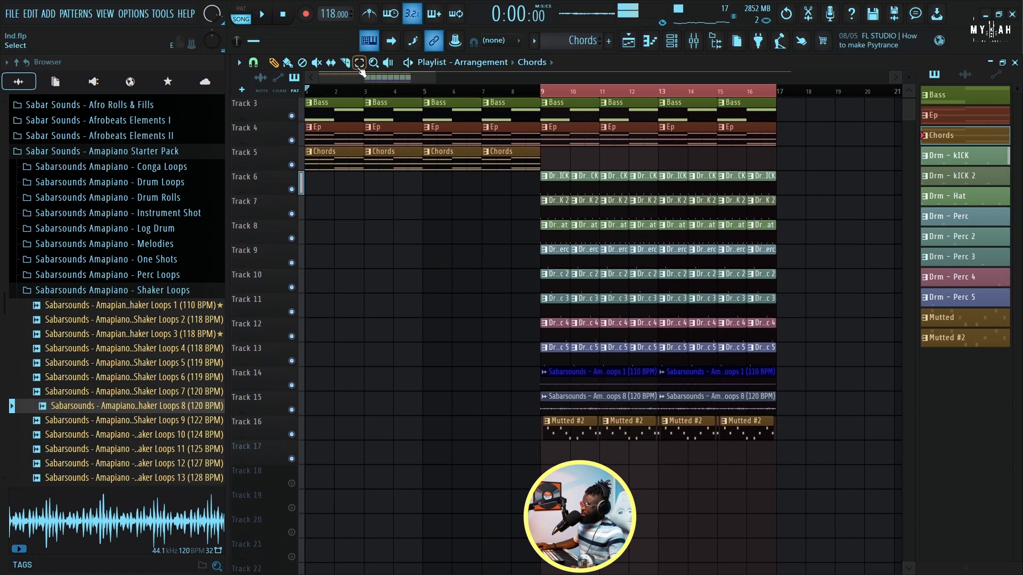
pyautogui.keyDown('ctrl'); pyautogui.click(659, 436); pyautogui.keyUp('ctrl')
pyautogui.moveTo(681, 428); pyautogui.dragTo(452, 425)
pyautogui.press('space')
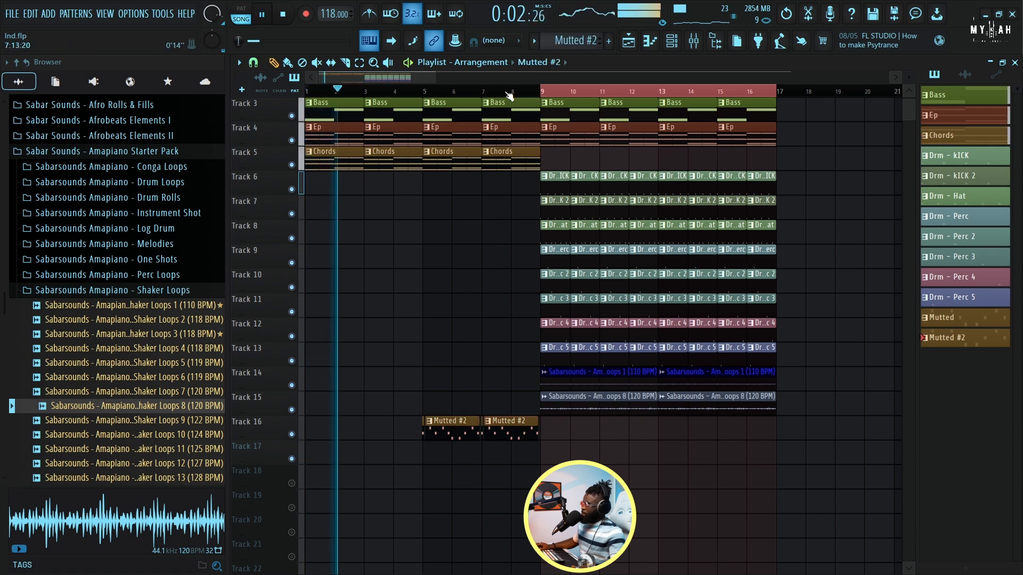
# Step: Split the London 2-Yemi vocal at about bar 4 and trim the second part to start at bar 7
pyautogui.scroll(2, 453, 176)
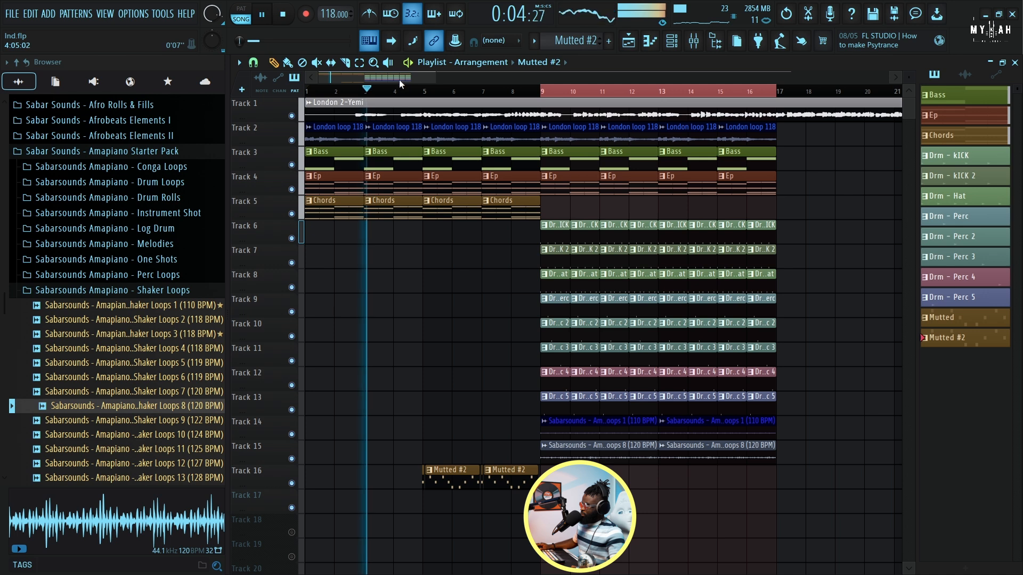
pyautogui.scroll(2, 394, 102)
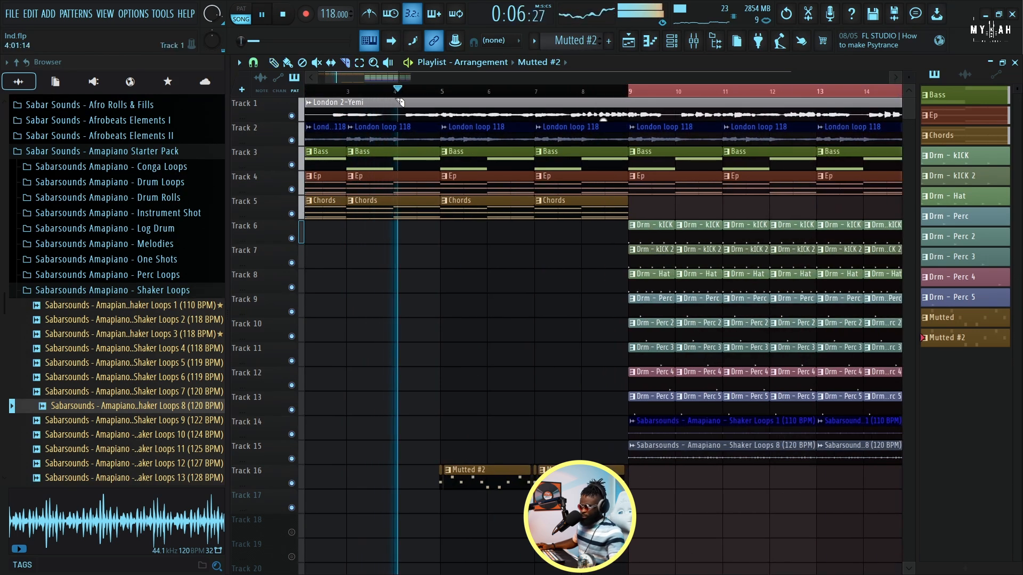
pyautogui.press('space')
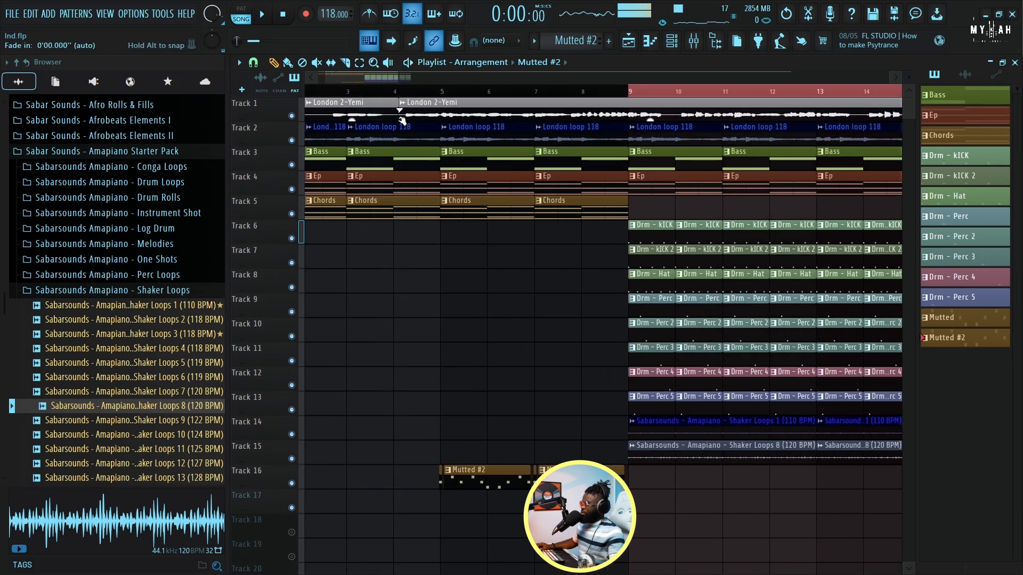
pyautogui.click(399, 121)
pyautogui.moveTo(506, 124)
pyautogui.mouseDown()
pyautogui.moveTo(442, 123)
pyautogui.moveTo(490, 123)
pyautogui.mouseUp()
pyautogui.press('space')
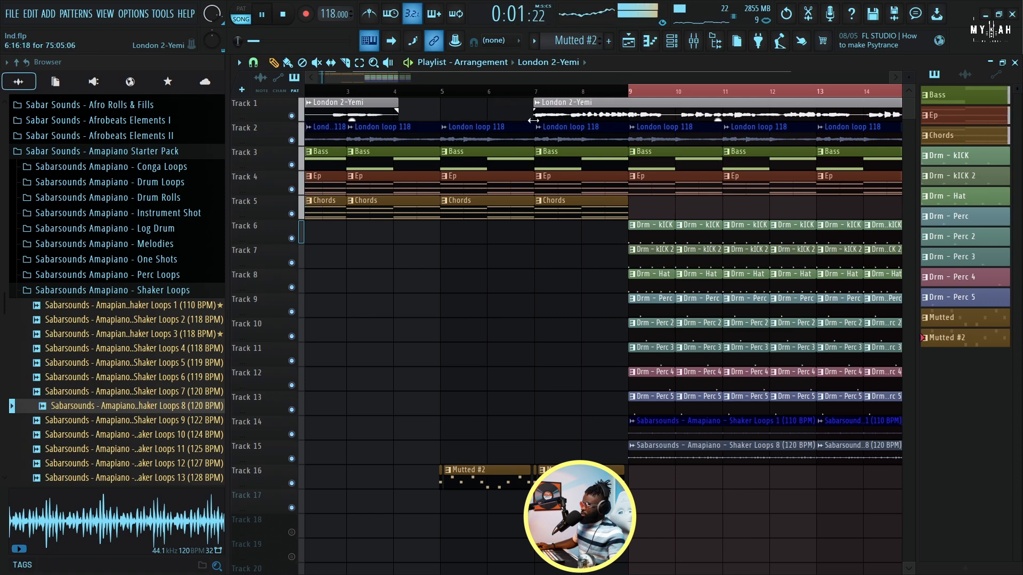
# Step: Shrink the track heights and review the whole arrangement from the intro through the drum section during playback
pyautogui.scroll(-5, 578, 151)
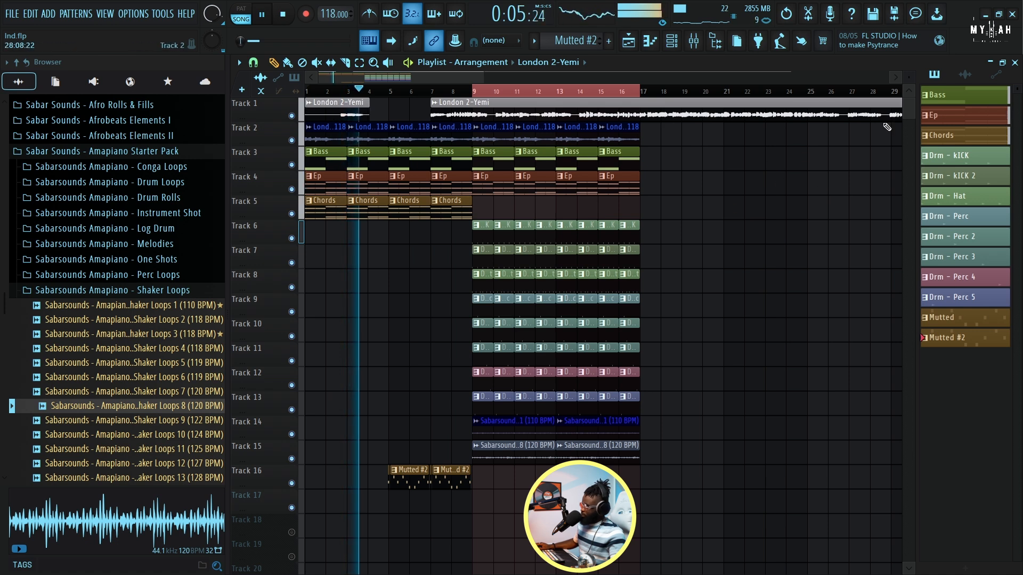
pyautogui.moveTo(908, 81); pyautogui.dragTo(909, 93)
pyautogui.moveTo(483, 78); pyautogui.dragTo(385, 87)
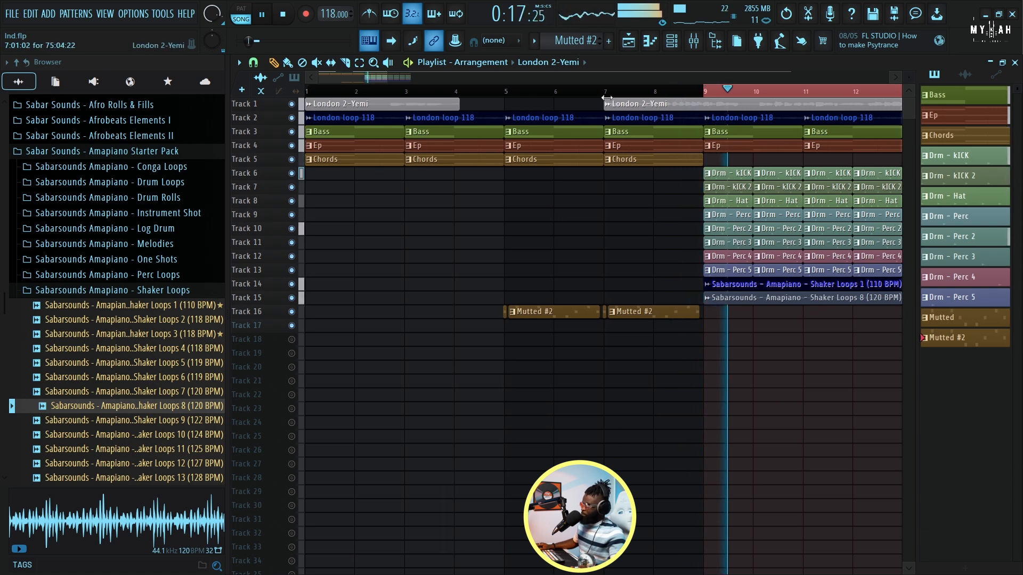
pyautogui.scroll(-1, 610, 96)
pyautogui.scroll(-5, 611, 99)
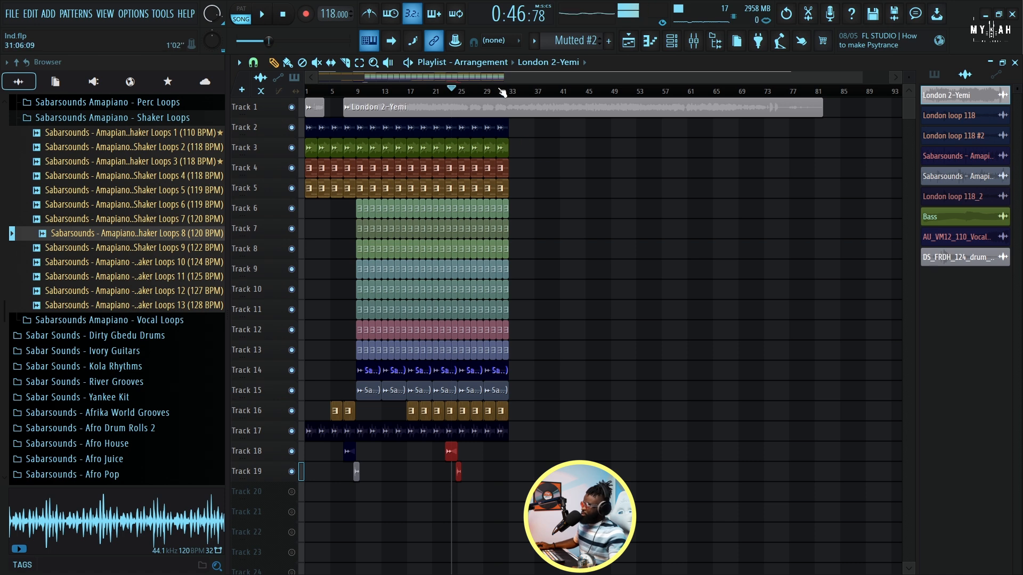
# Step: Delete the remainder of the London 2-Yemi vocal after bar 33 on Track 1 and enlarge the track heights
pyautogui.scroll(8, 482, 97)
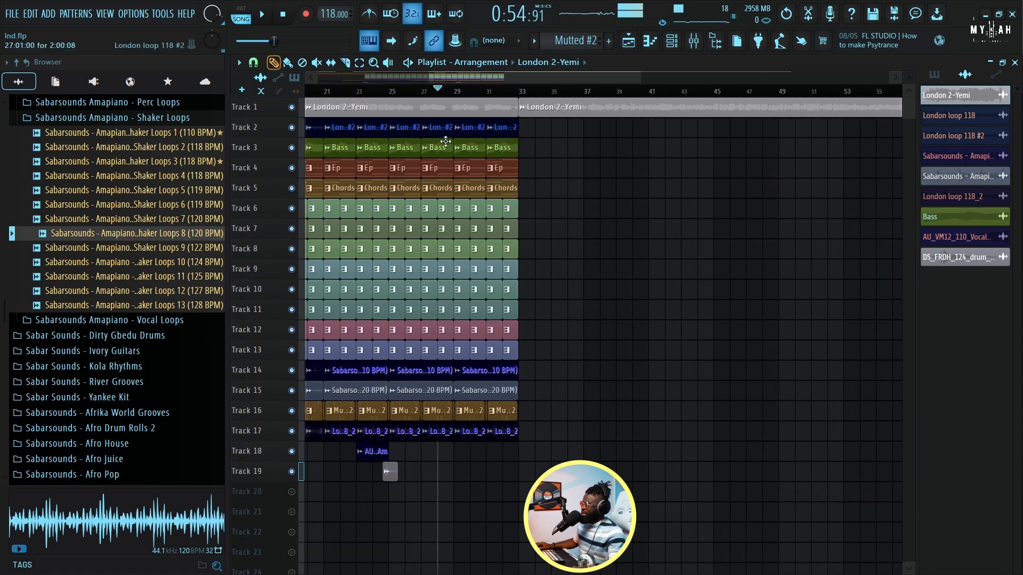
pyautogui.rightClick(548, 110)
pyautogui.moveTo(535, 80); pyautogui.dragTo(320, 81)
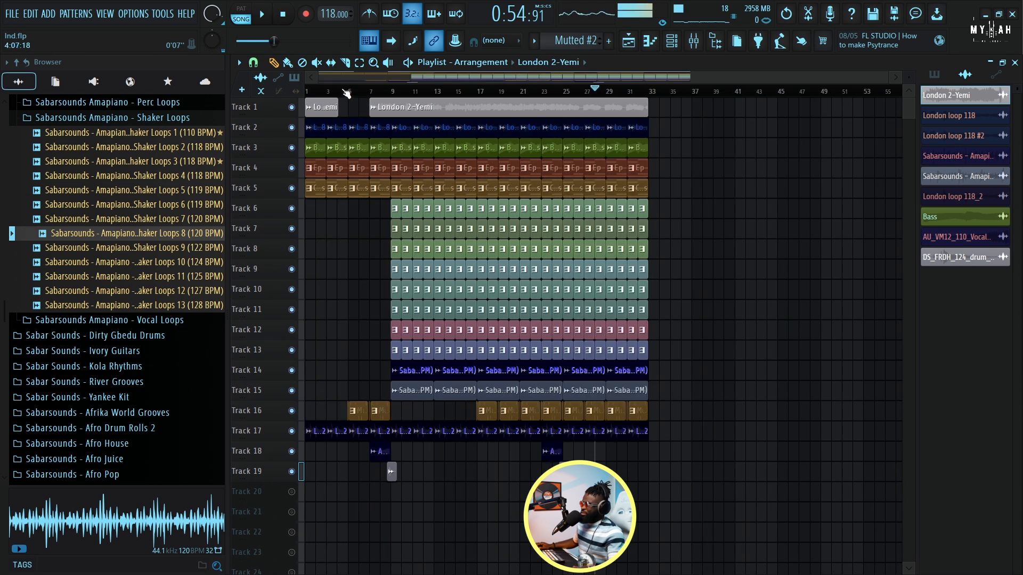
pyautogui.moveTo(909, 78); pyautogui.dragTo(908, 60)
# Step: Play the arrangement from the start, inspect IMPusher in the Master's StudioRack, and return to the playlist
pyautogui.click(693, 41)
pyautogui.press('space')
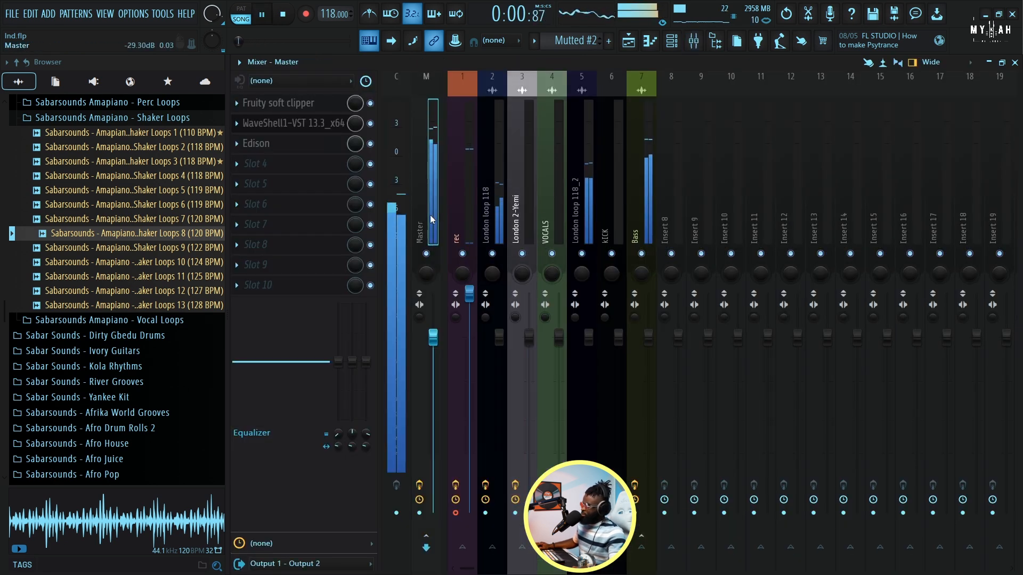
pyautogui.click(318, 127)
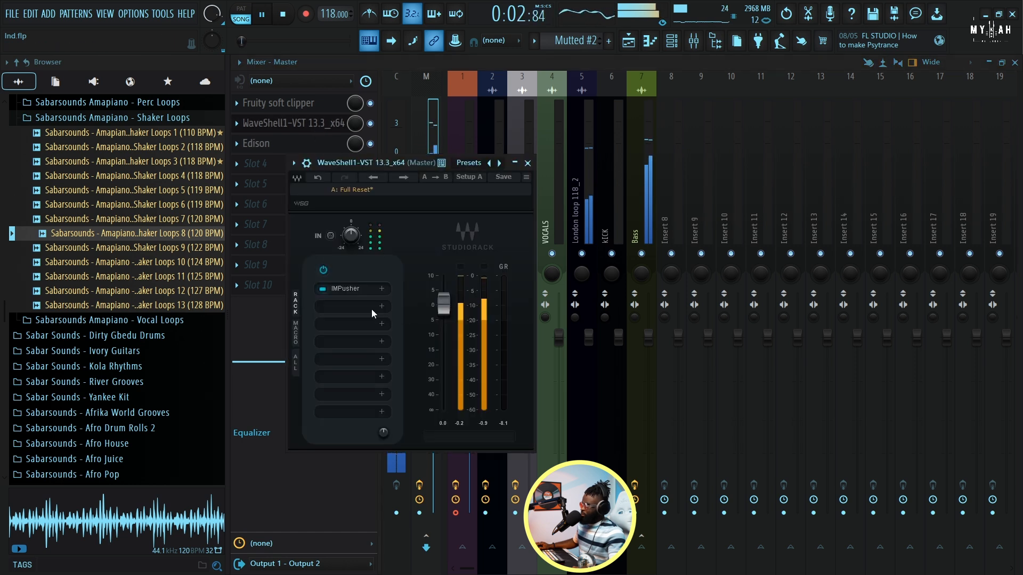
pyautogui.click(343, 288)
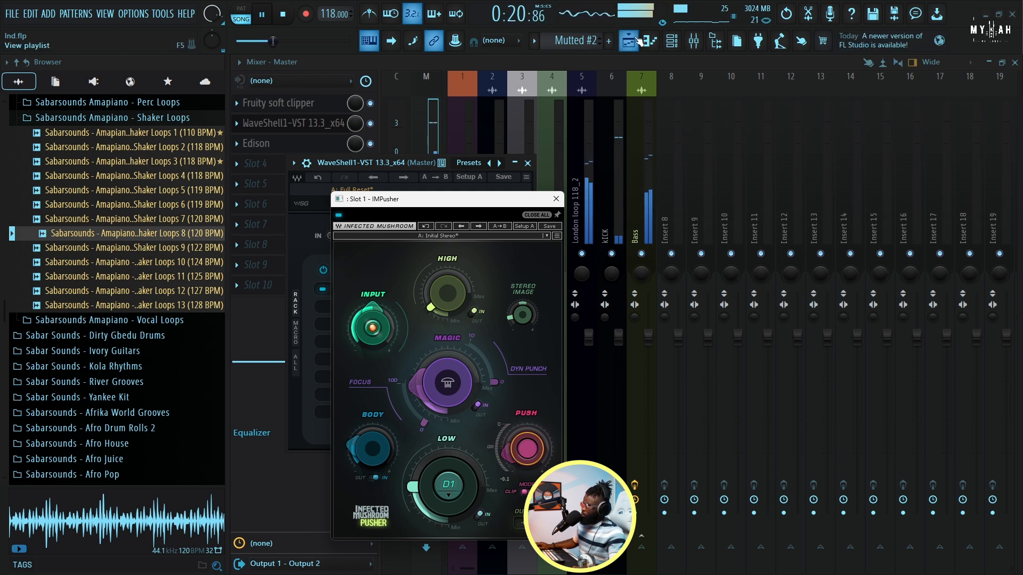
pyautogui.click(637, 44)
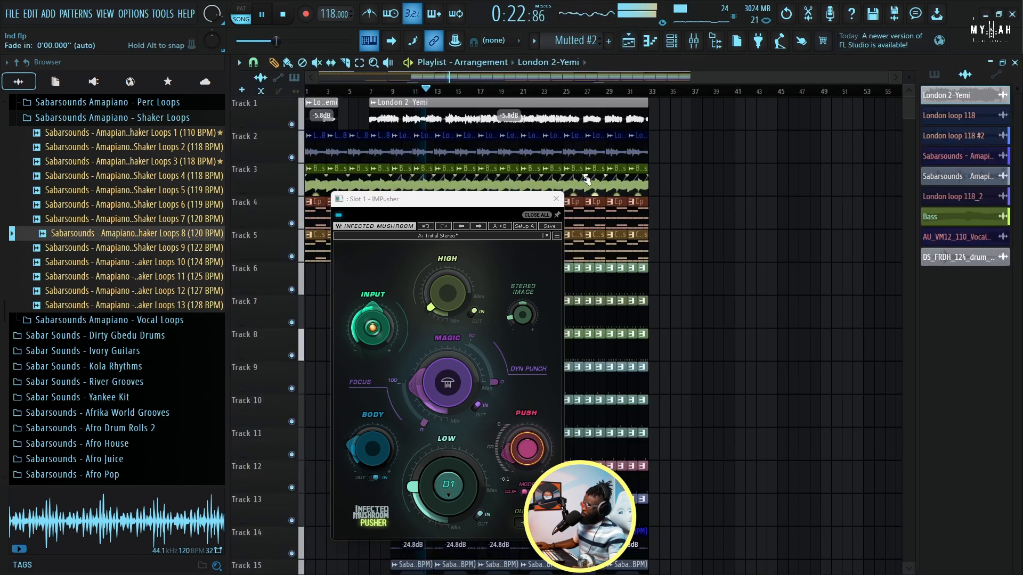
# Step: Open the kick pattern's channels, close the IMPusher plugin, and lower the volume of the kICK 2 channel
pyautogui.scroll(5, 578, 96)
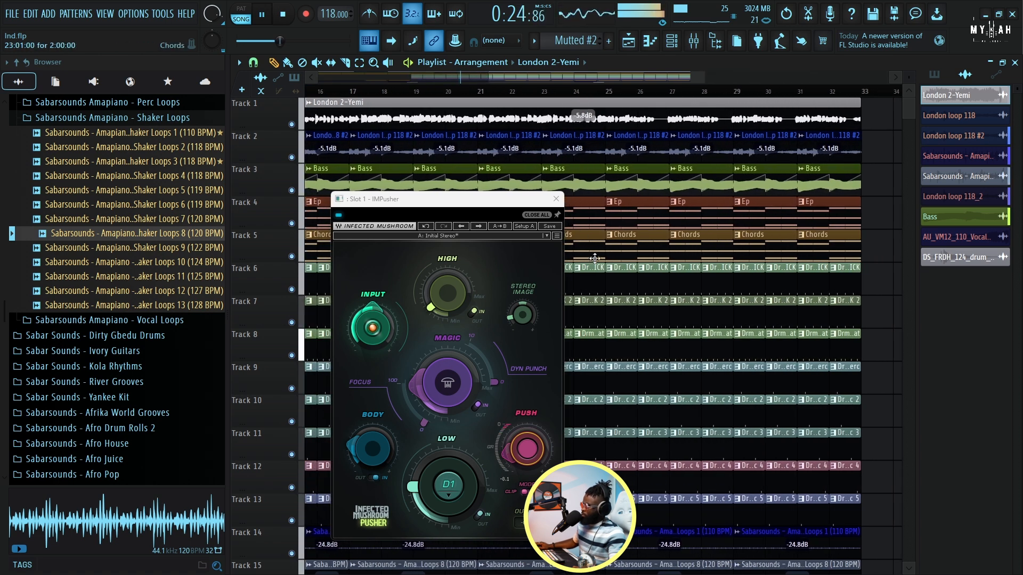
pyautogui.click(626, 278)
pyautogui.click(672, 41)
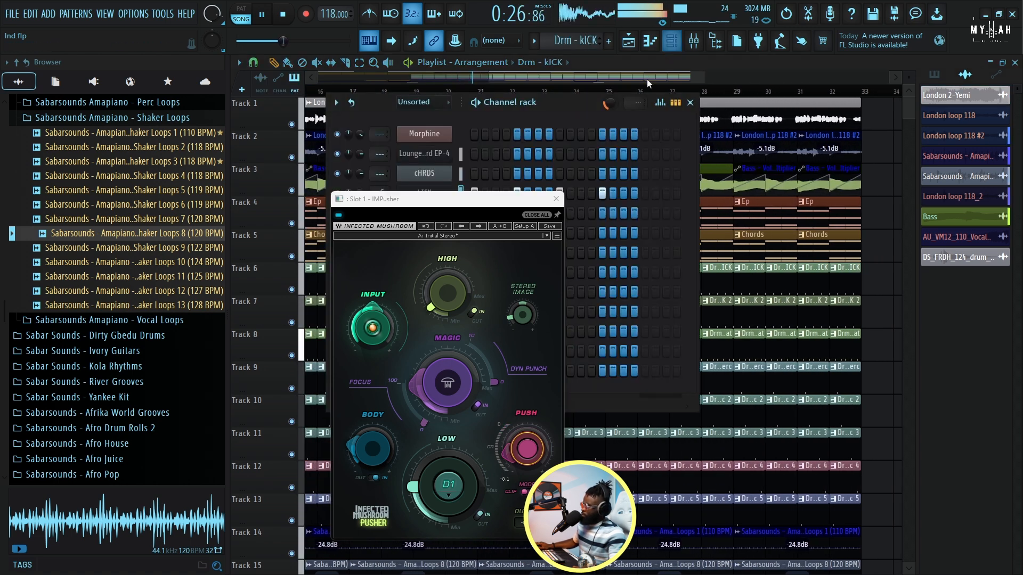
pyautogui.click(556, 199)
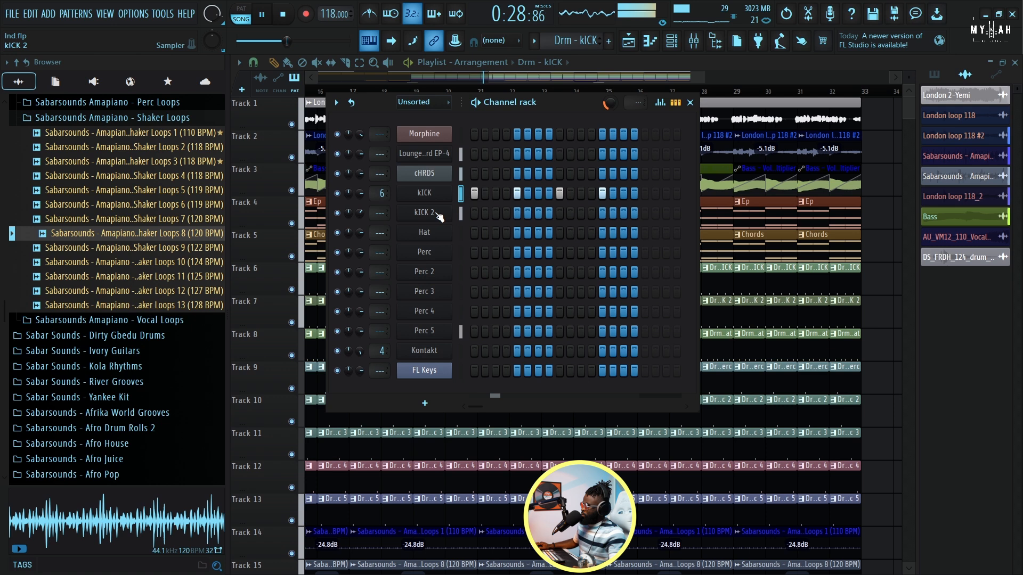
pyautogui.moveTo(360, 212); pyautogui.dragTo(360, 231)
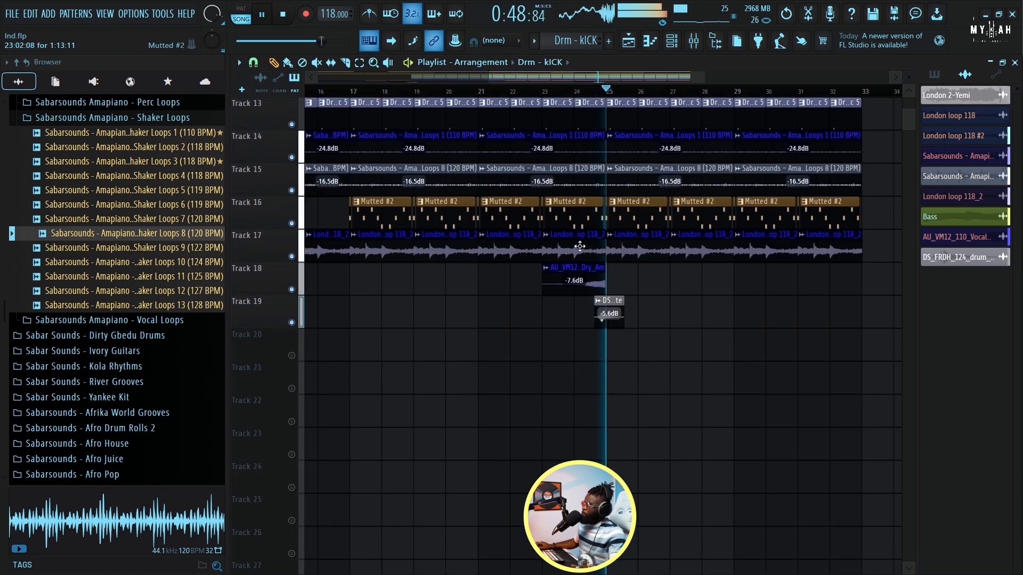
# Step: Open the Kontakt channel settings for the Mutted #2 pattern and raise its volume multiplier to 130%
pyautogui.scroll(-4, 627, 213)
pyautogui.click(627, 213)
pyautogui.click(671, 40)
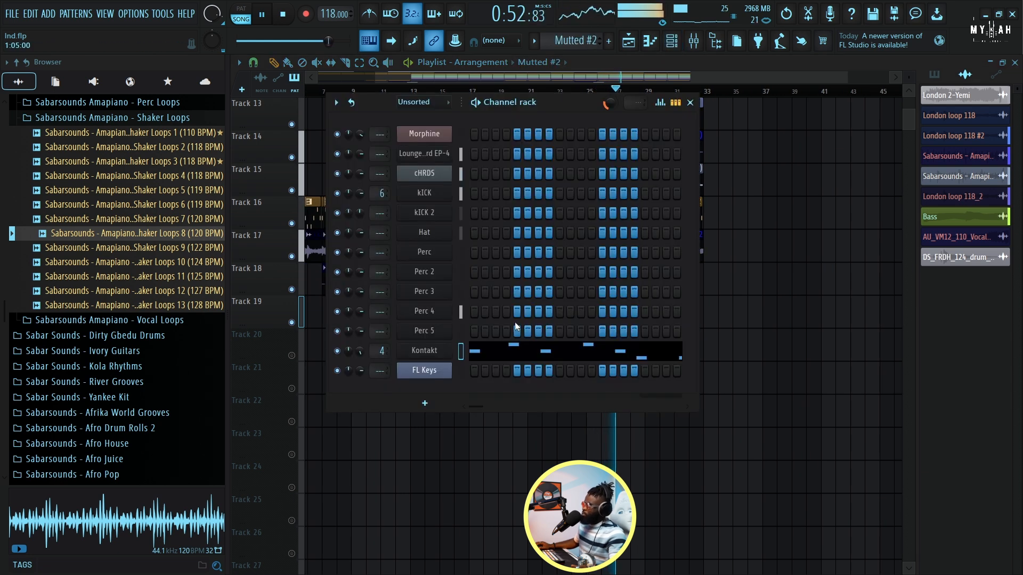
pyautogui.click(432, 357)
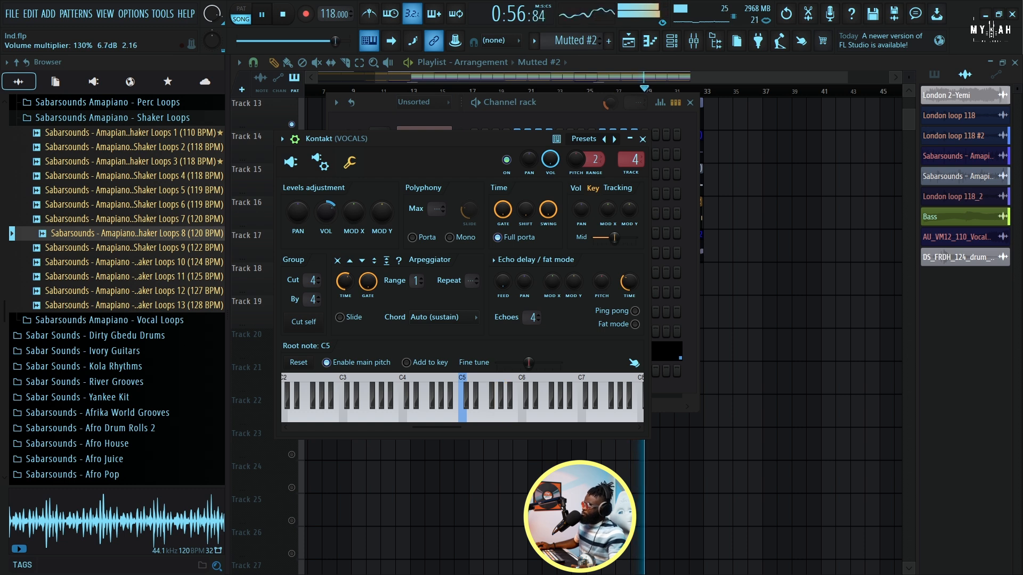
pyautogui.click(737, 218)
# Step: Copy the effect clips on Tracks 18 and 19 around bars 23–25 to the end of the arrangement at bars 31–33
pyautogui.scroll(3, 742, 235)
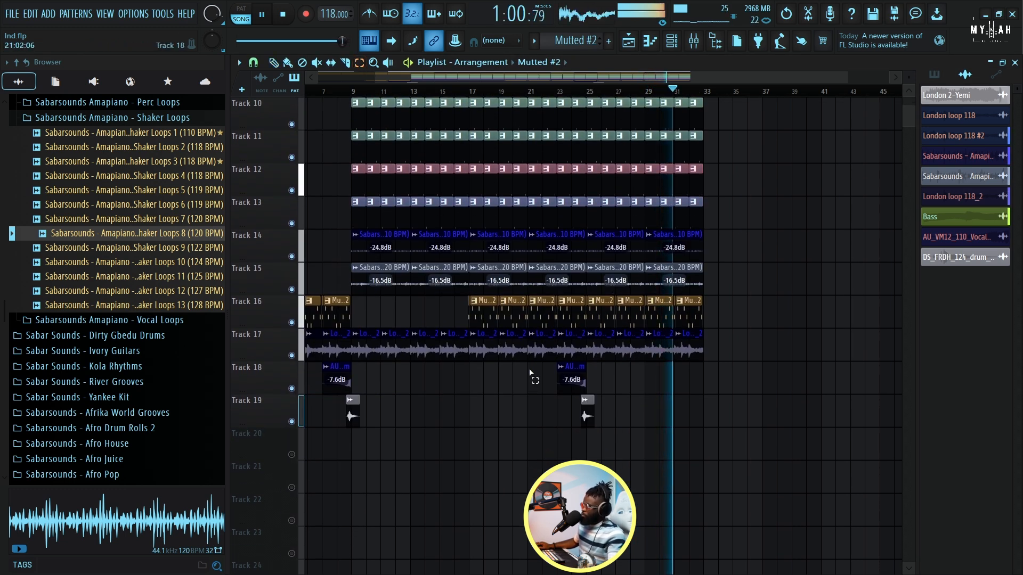
pyautogui.moveTo(541, 362); pyautogui.dragTo(613, 426)
pyautogui.click(273, 64)
# Step: Shrink the track heights, play the arrangement from about bar 8, and mute the London 2-Yemi vocal on Track 1
pyautogui.moveTo(909, 111); pyautogui.dragTo(910, 100)
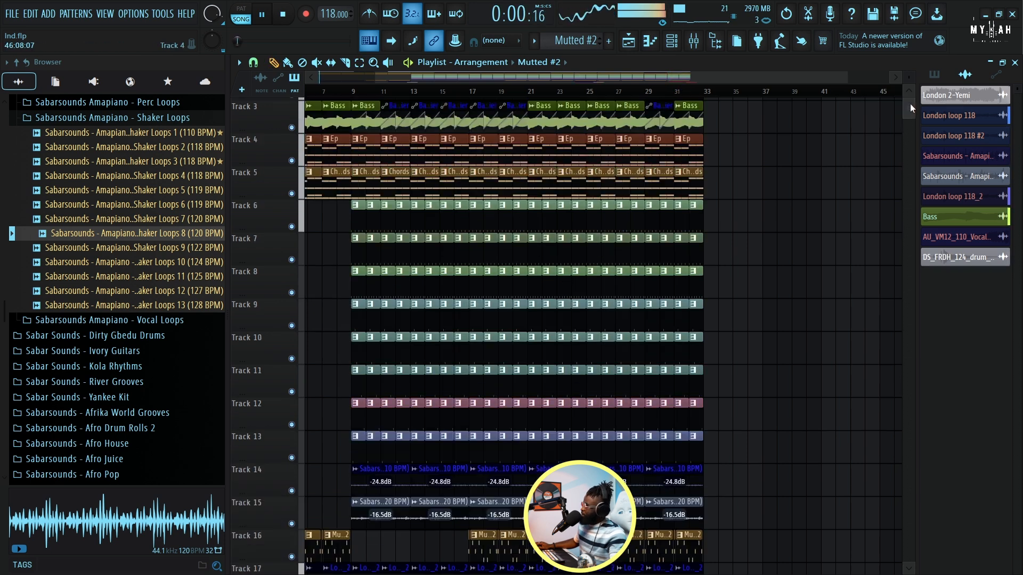
pyautogui.moveTo(909, 78); pyautogui.dragTo(909, 89)
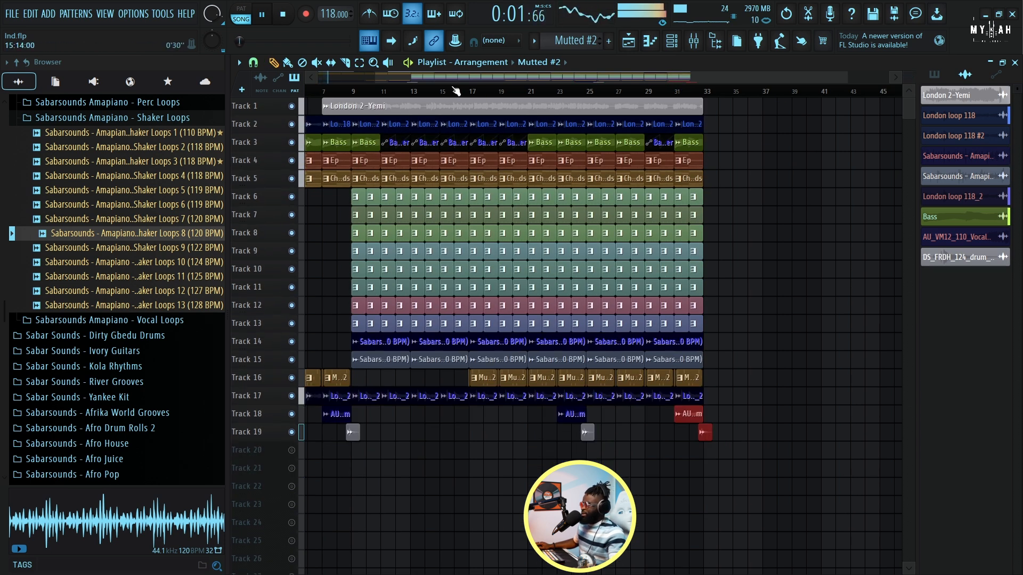
pyautogui.moveTo(410, 81); pyautogui.dragTo(349, 83)
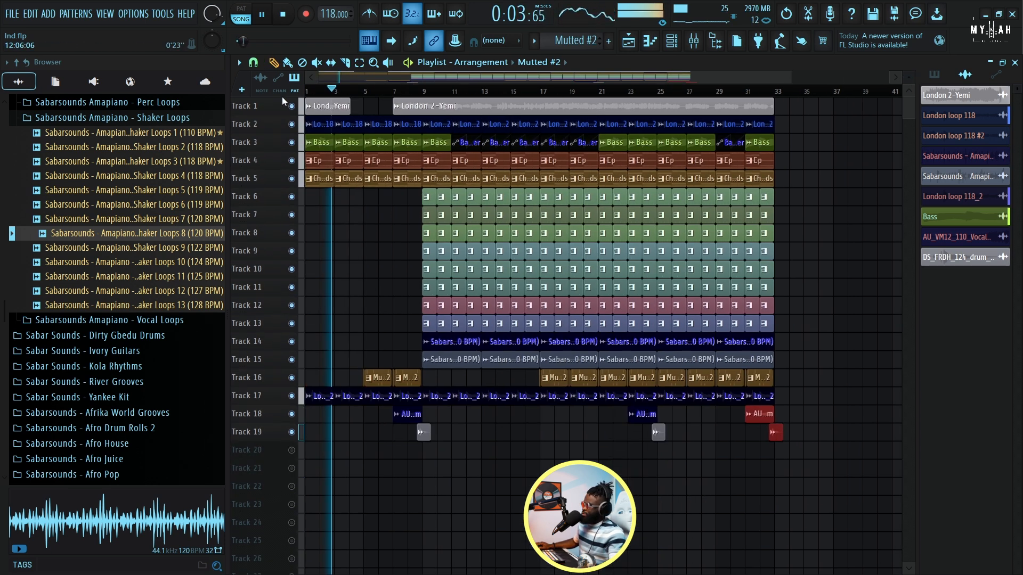
pyautogui.click(409, 90)
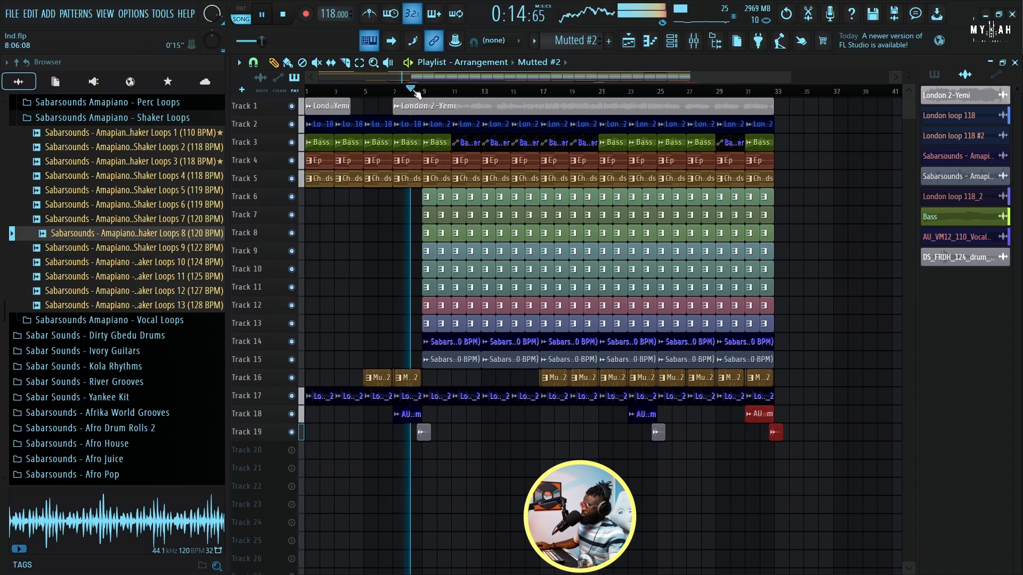
pyautogui.scroll(-2, 417, 92)
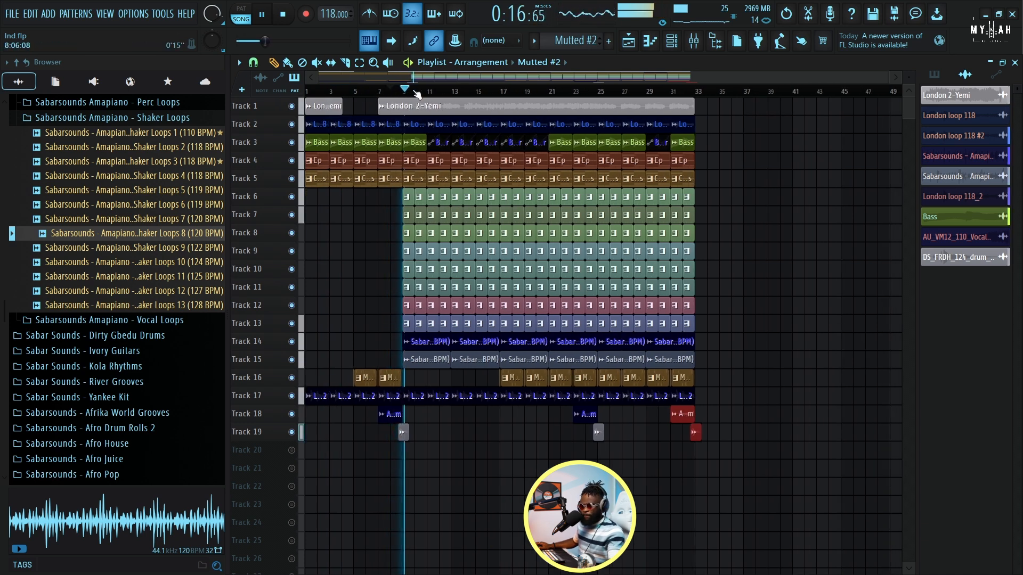
pyautogui.click(291, 106)
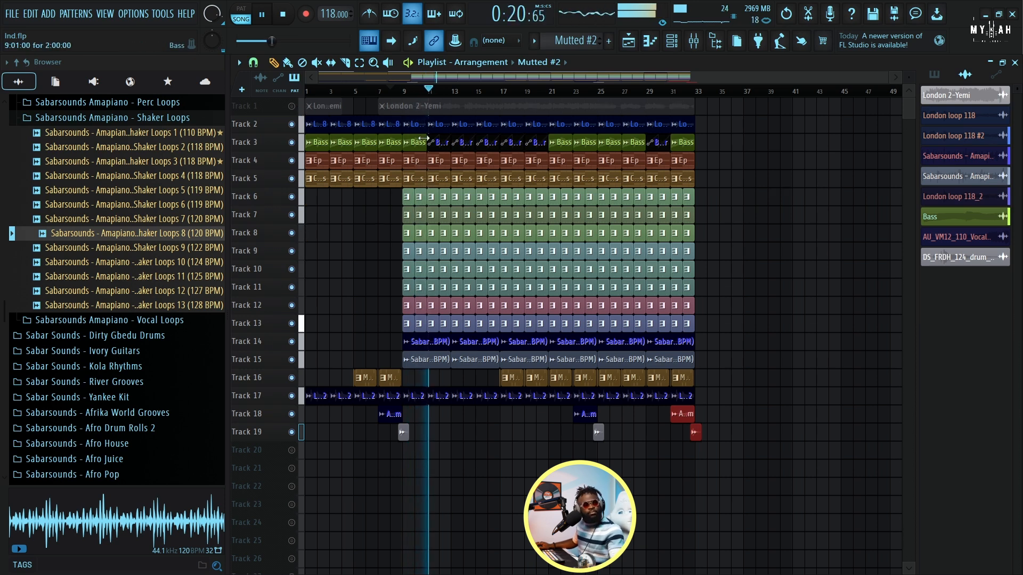
# Step: Open the London loop 118 mixer track and load Fruity Parametric EQ 2 into effect slot 4
pyautogui.doubleClick(437, 126)
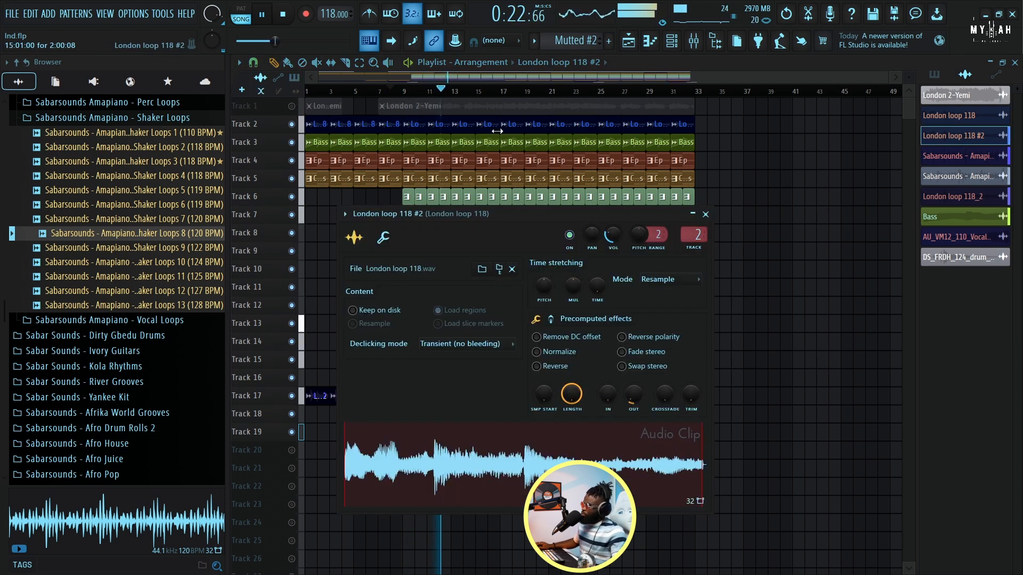
pyautogui.click(693, 41)
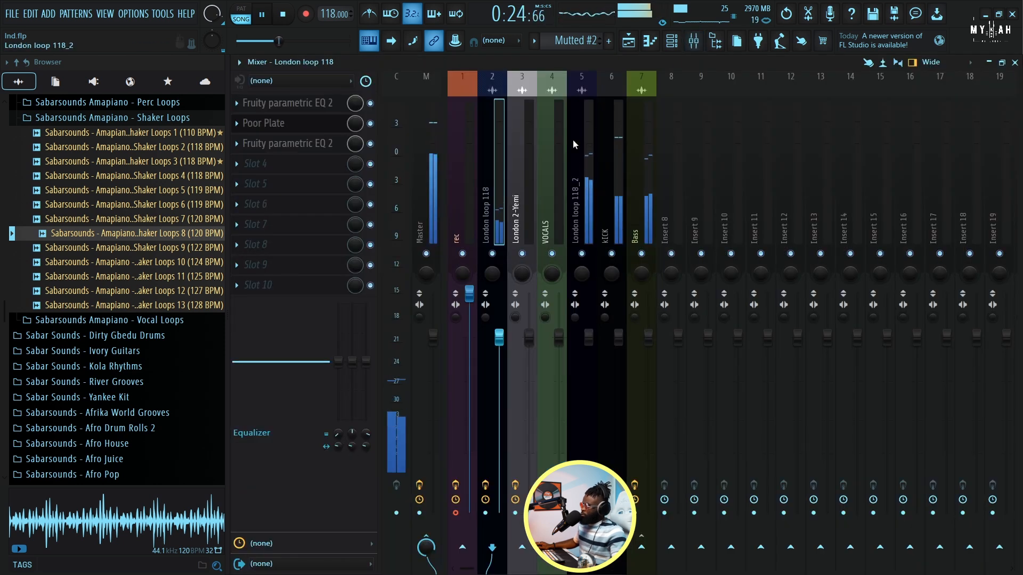
pyautogui.click(306, 165)
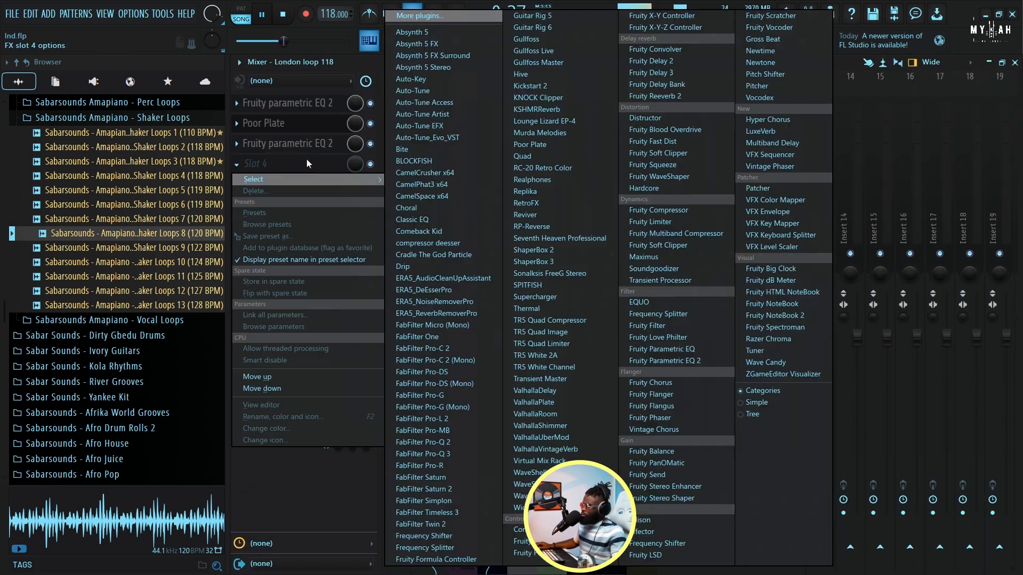
pyautogui.click(668, 361)
# Step: Cut bands 2, 3 and 4 slightly in the low mids and band 5 by about 0.8 dB near 1.5 kHz, then return to the playlist
pyautogui.moveTo(422, 242); pyautogui.dragTo(368, 252)
pyautogui.scroll(-2, 425, 254)
pyautogui.scroll(-4, 391, 251)
pyautogui.scroll(-4, 368, 251)
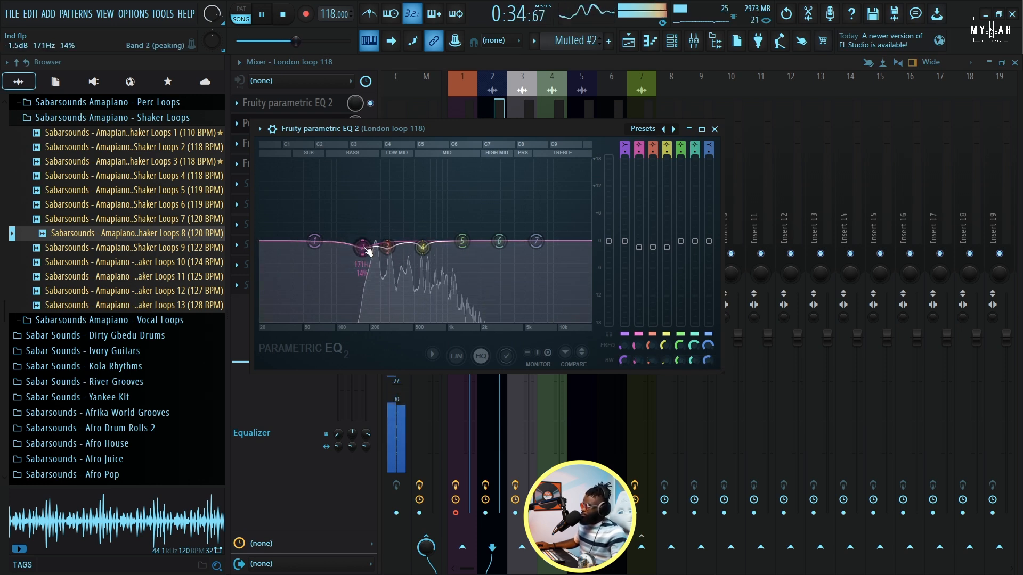
pyautogui.moveTo(462, 241); pyautogui.dragTo(465, 243)
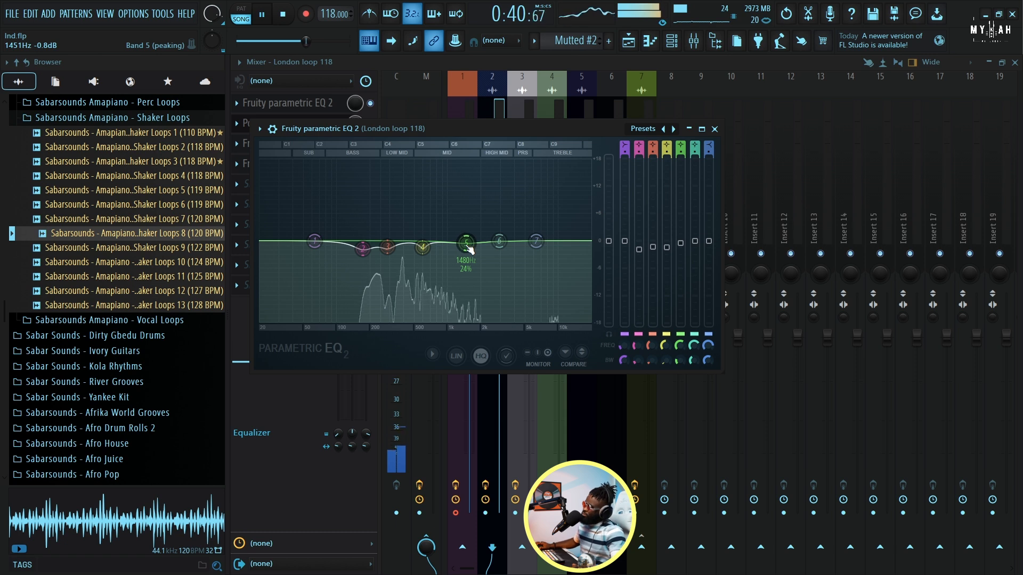
pyautogui.click(629, 43)
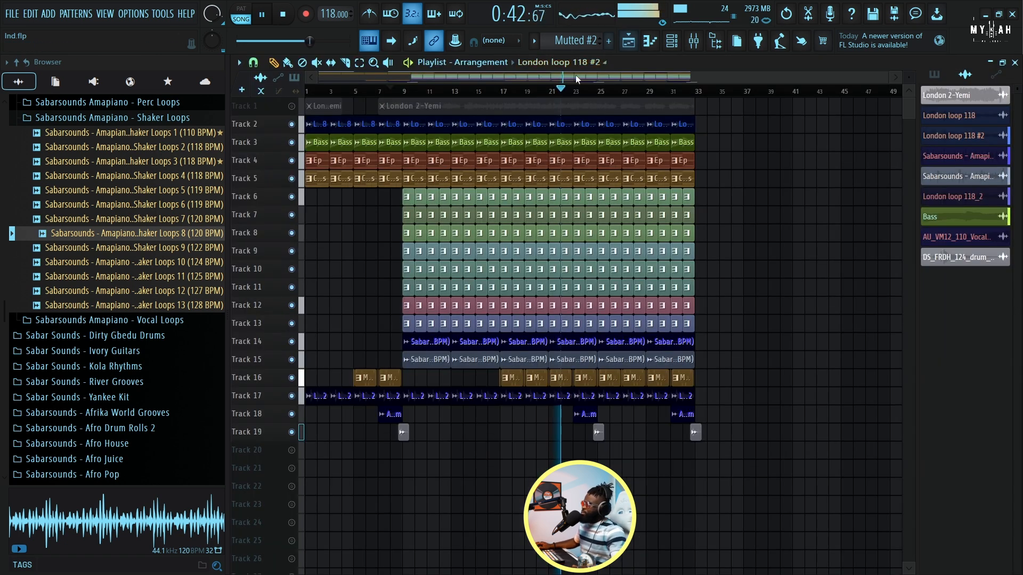